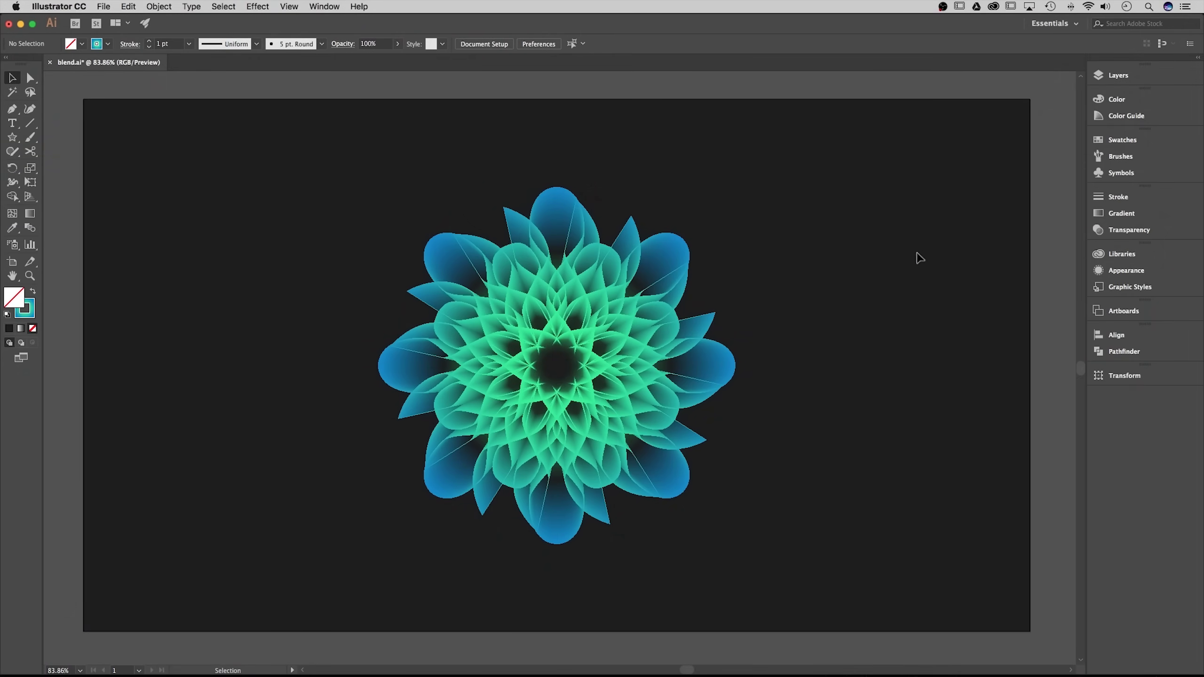
Step: Look at the view options and General Preferences, then close them without changes
click(288, 6)
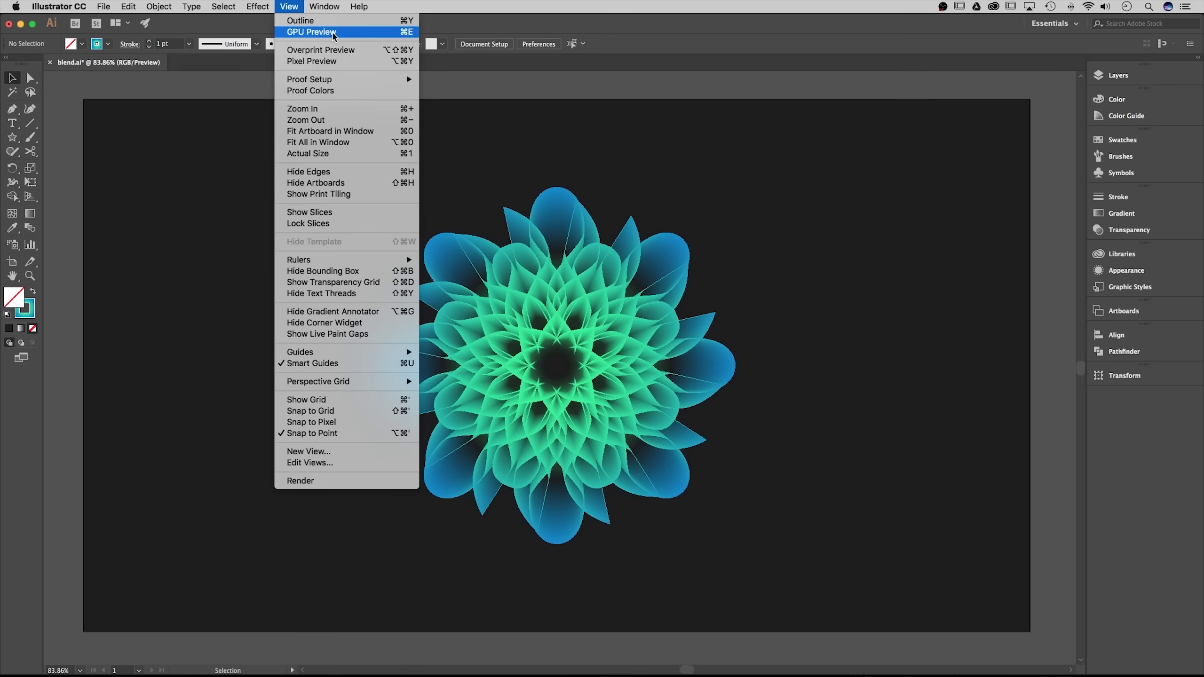
click(196, 86)
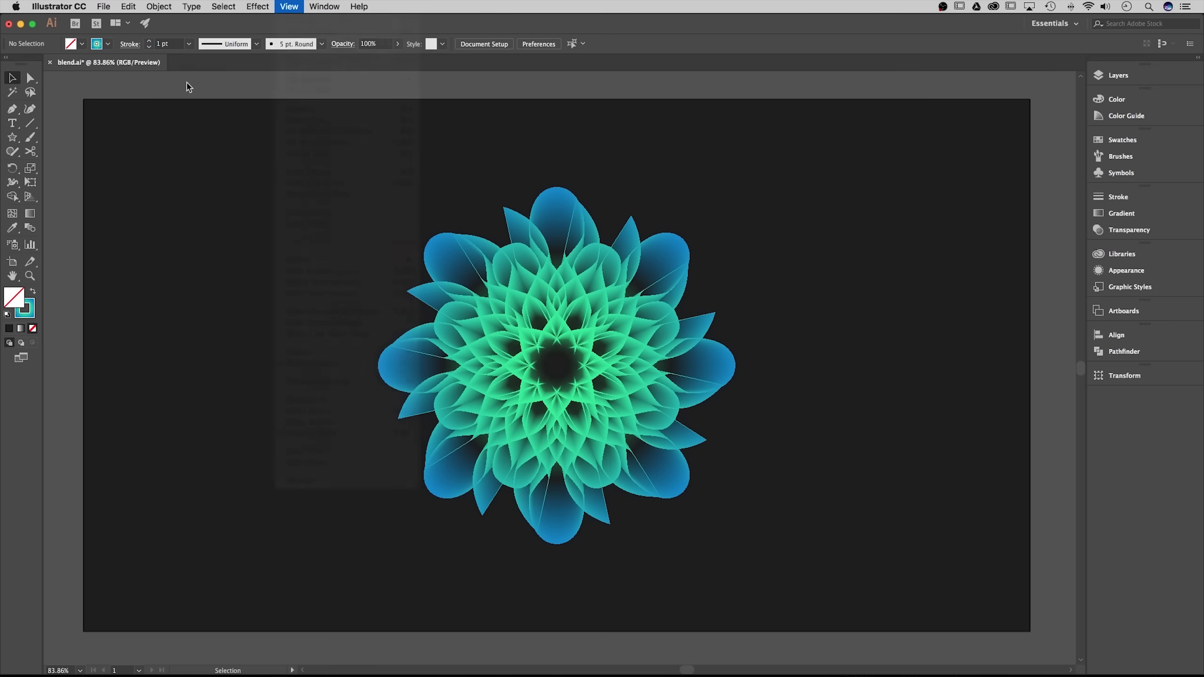
click(48, 7)
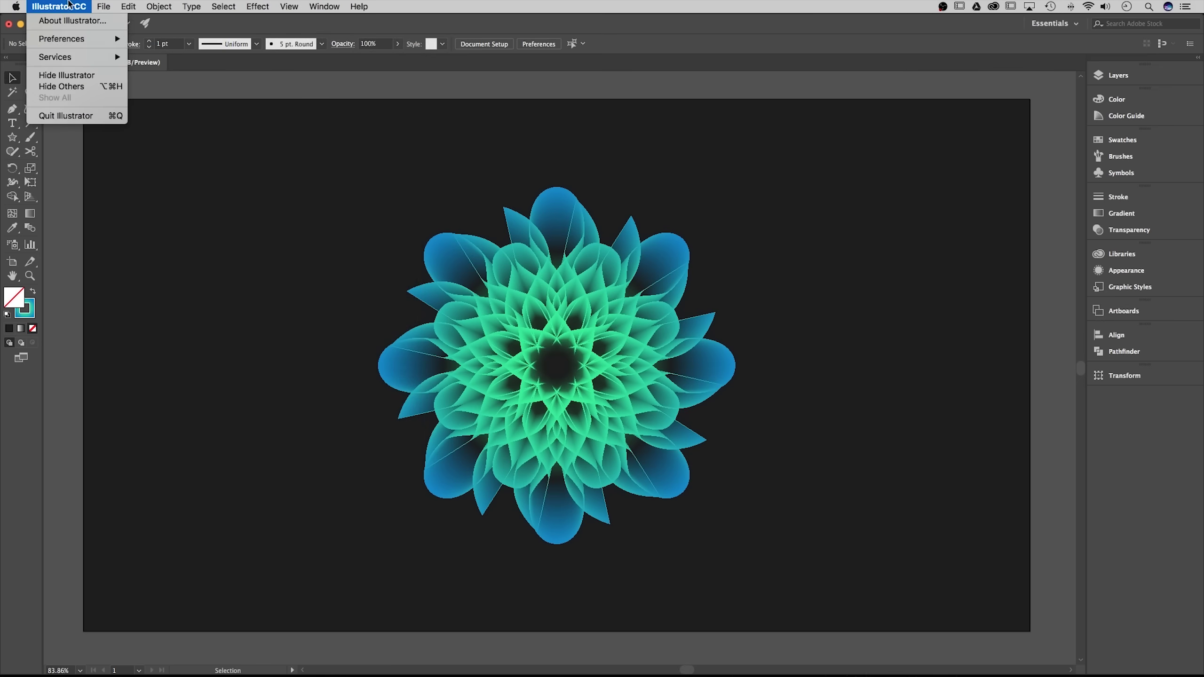
mouse_move(60, 40)
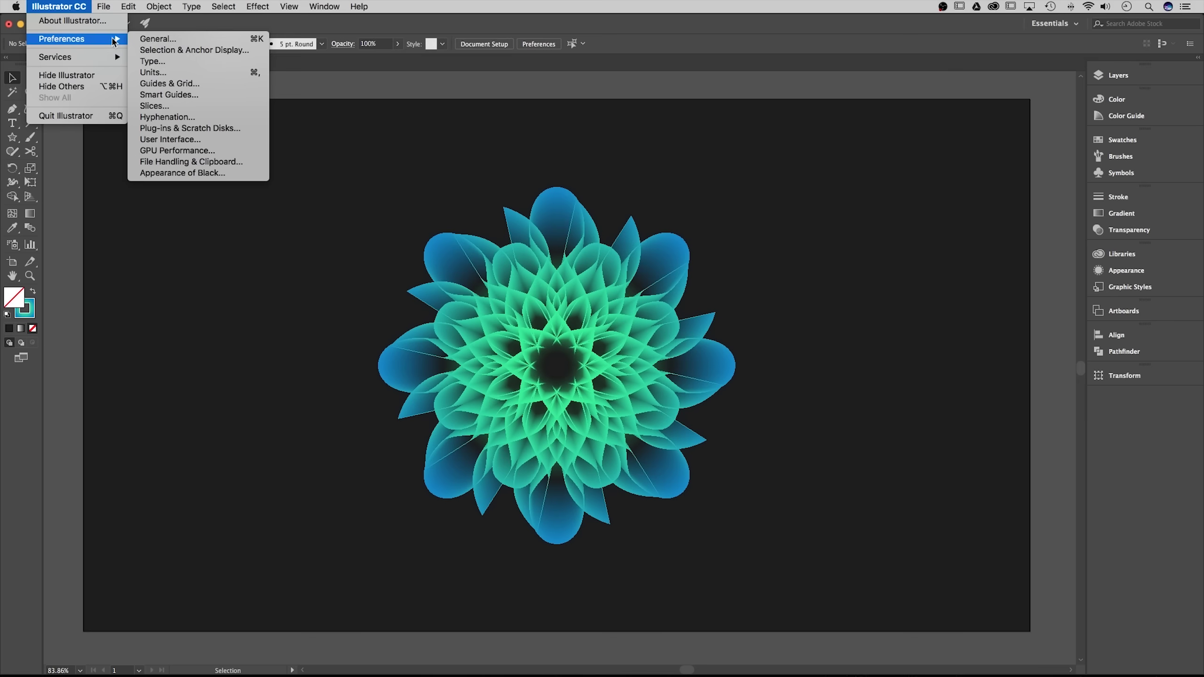
click(148, 41)
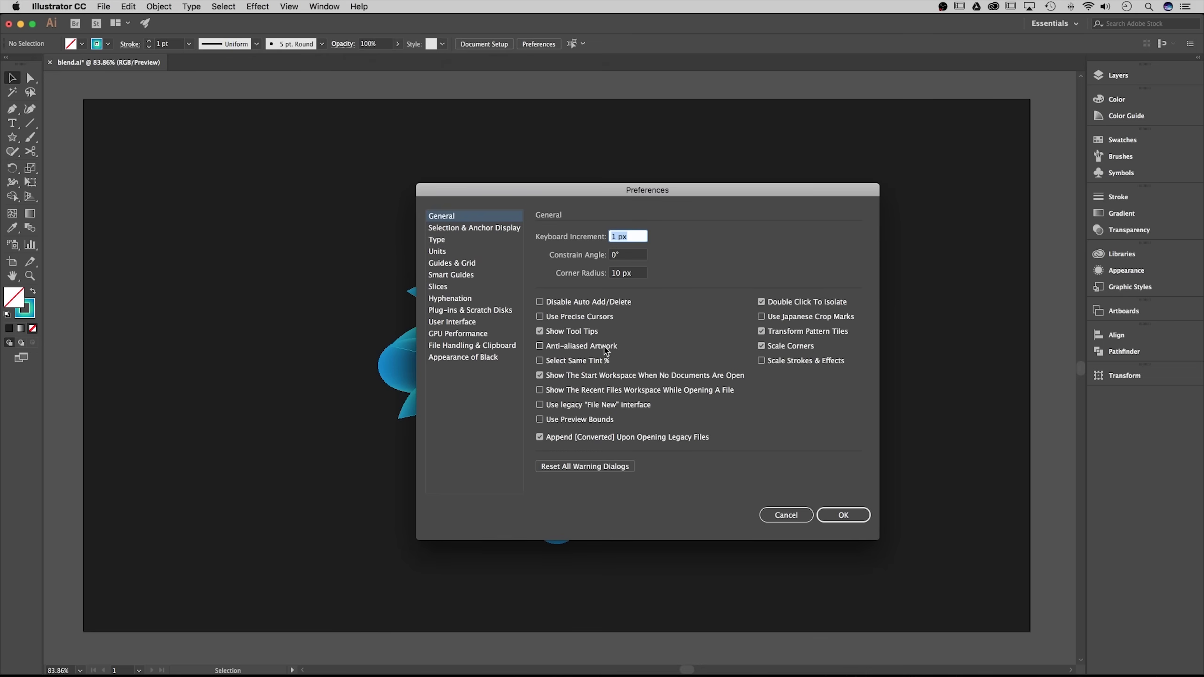
click(786, 515)
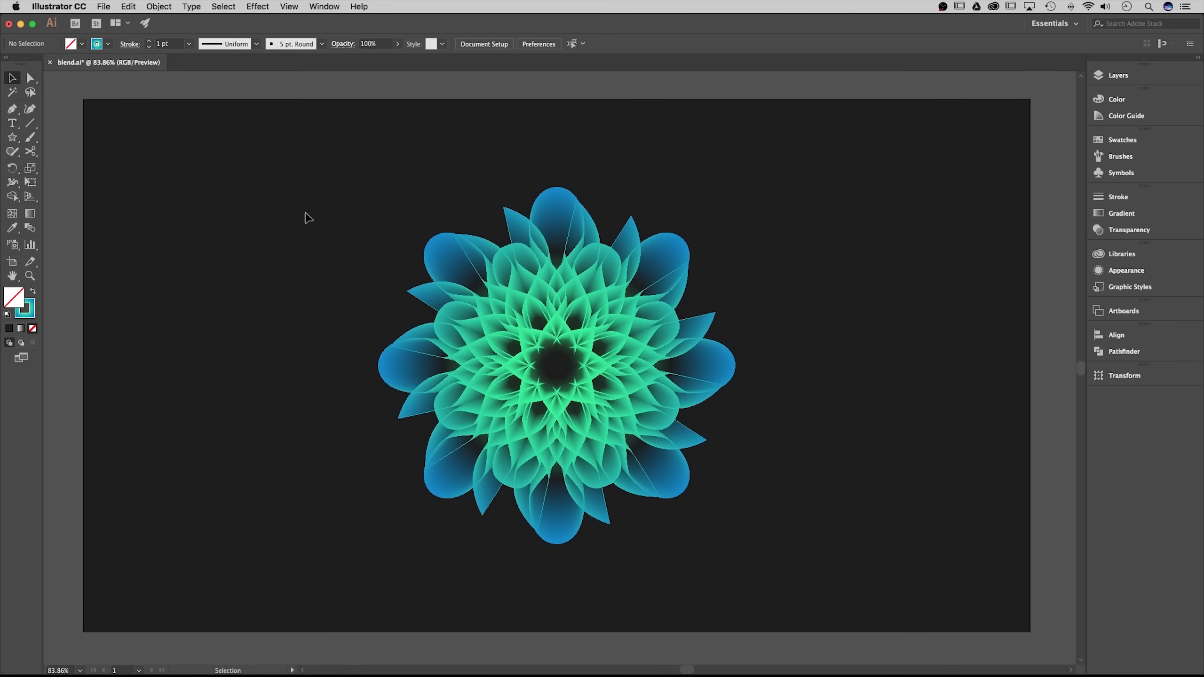
Step: Delete the flower blend and the dark background rectangle
key(super+a)
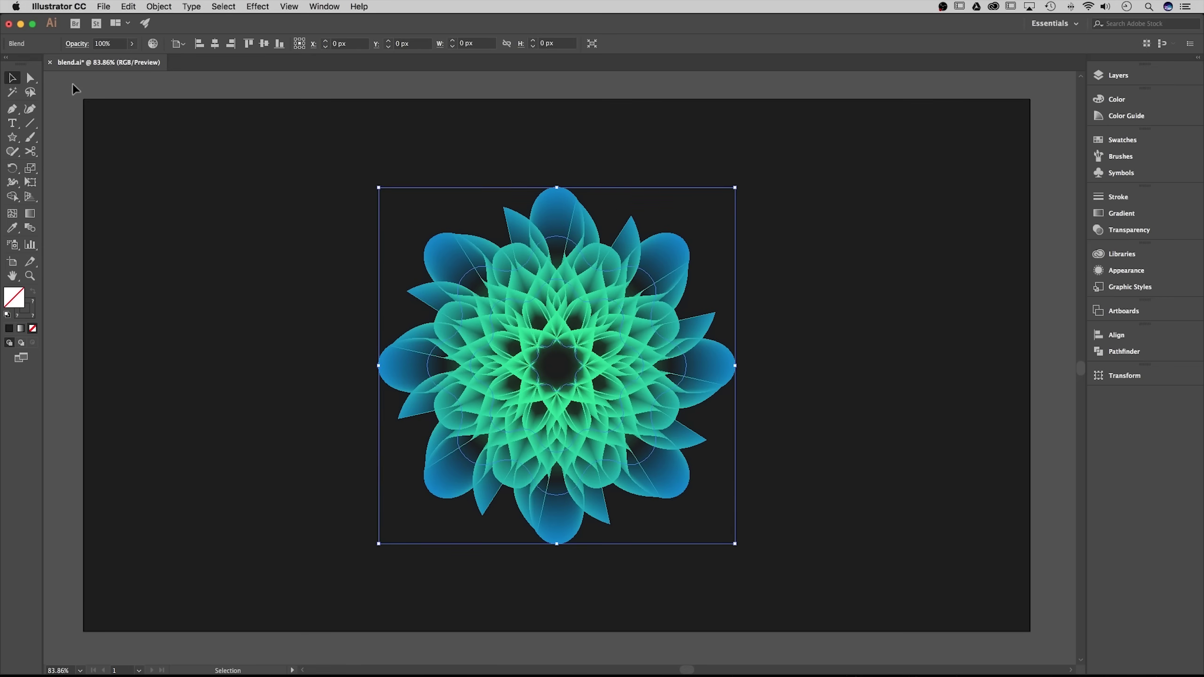
key(Delete)
key(super+a)
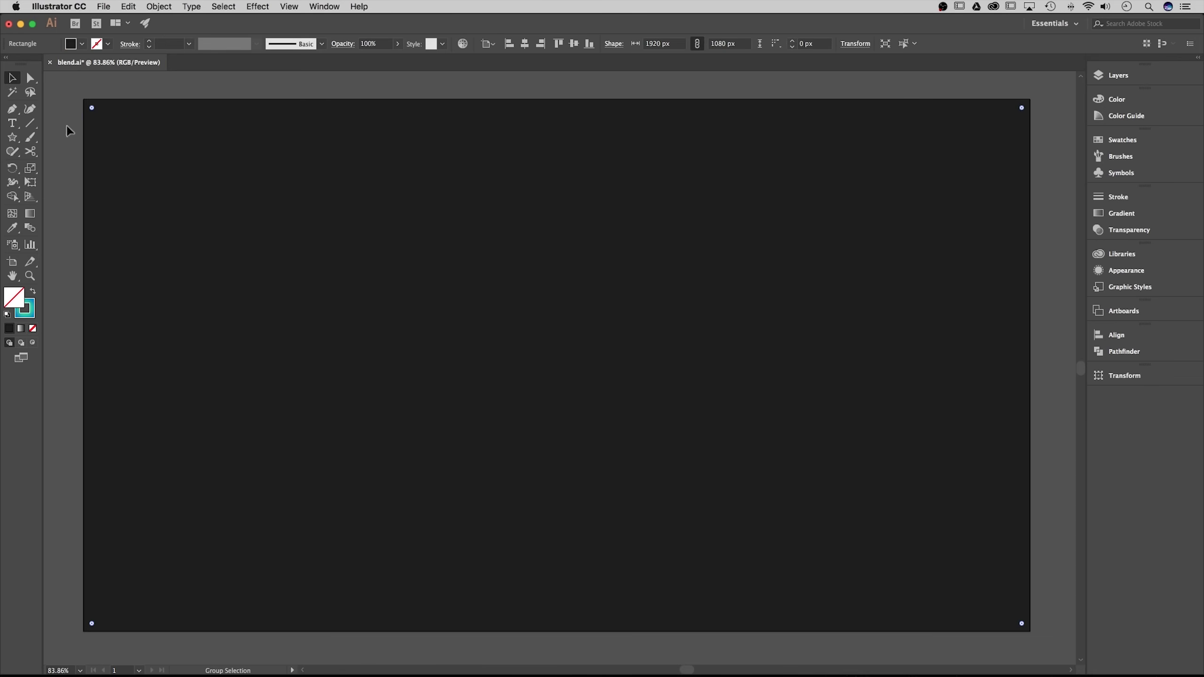
key(v)
key(Delete)
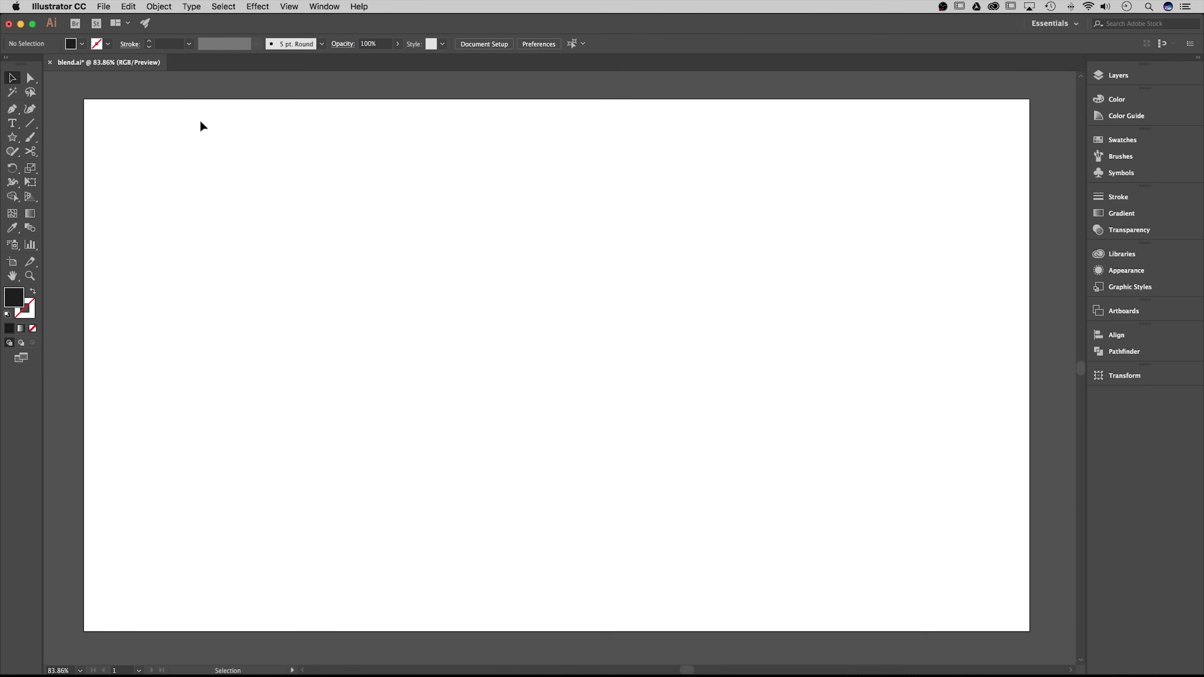
Step: Create a new document from File > New with the default settings
click(104, 6)
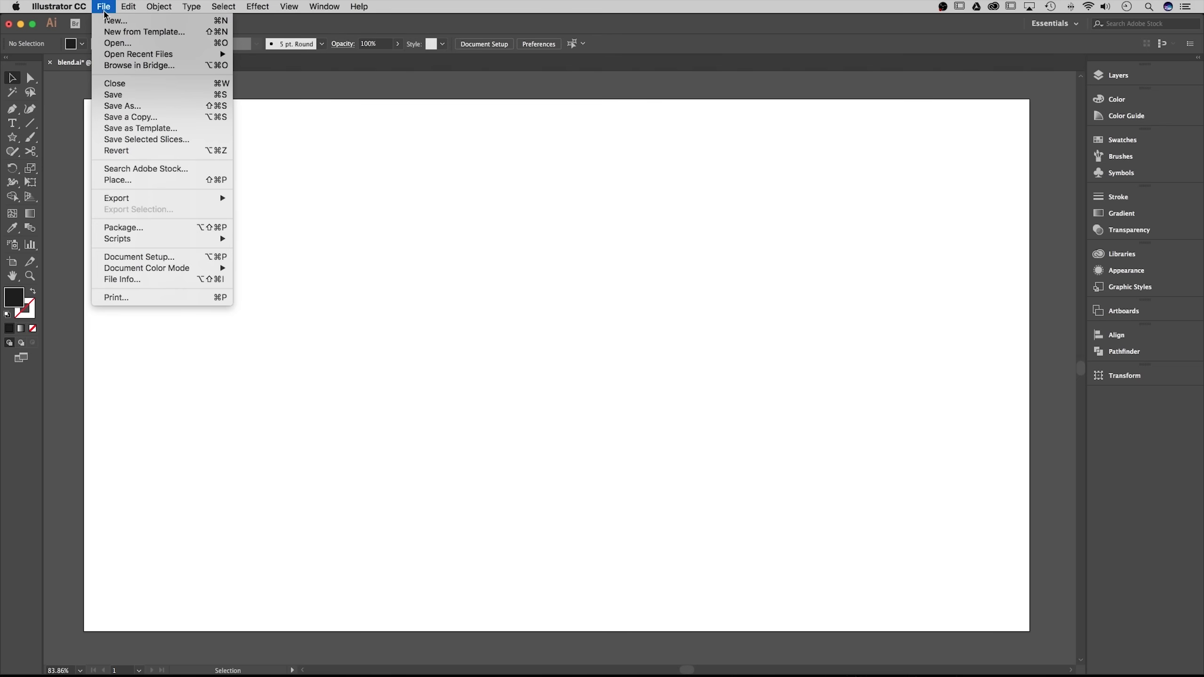
click(115, 20)
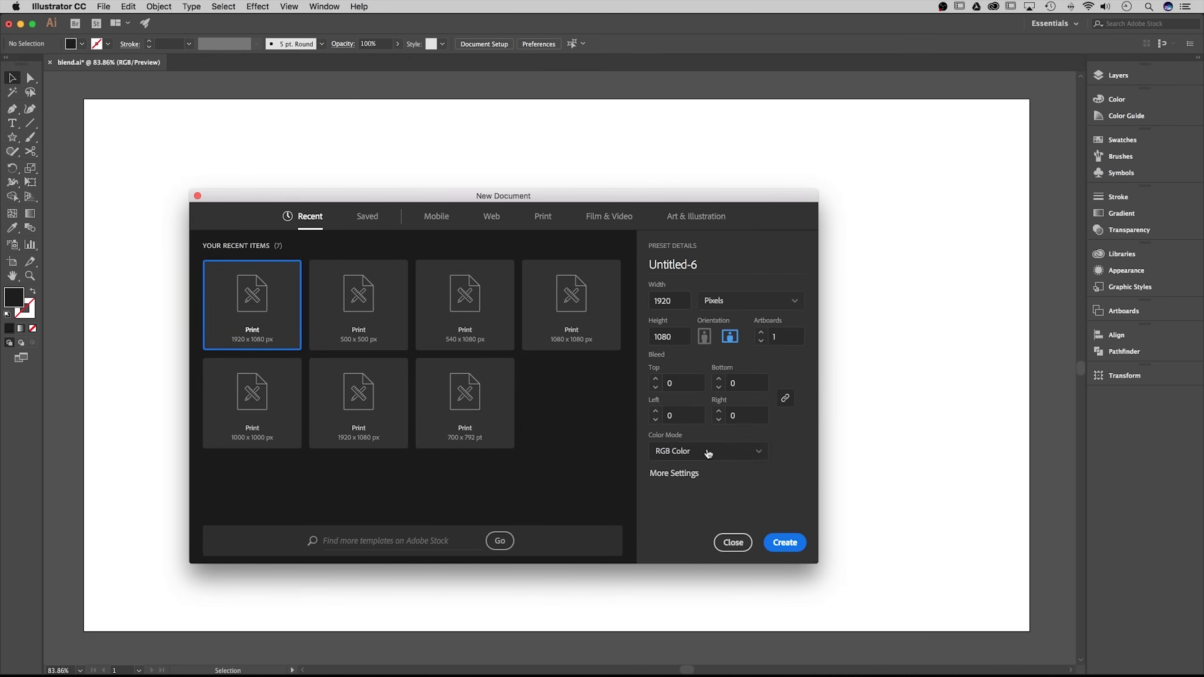
click(785, 544)
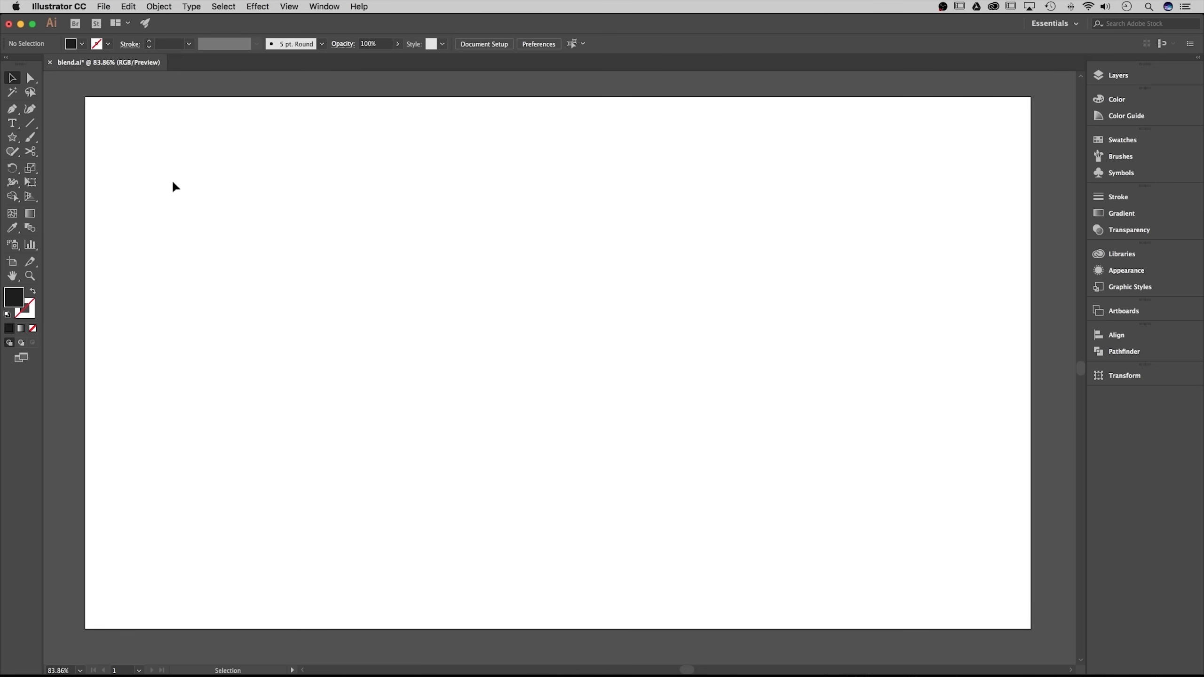
Step: Draw a 1920 x 1080 px rectangle and keep its black fill
click(11, 138)
drag(8, 142, 71, 137)
click(84, 98)
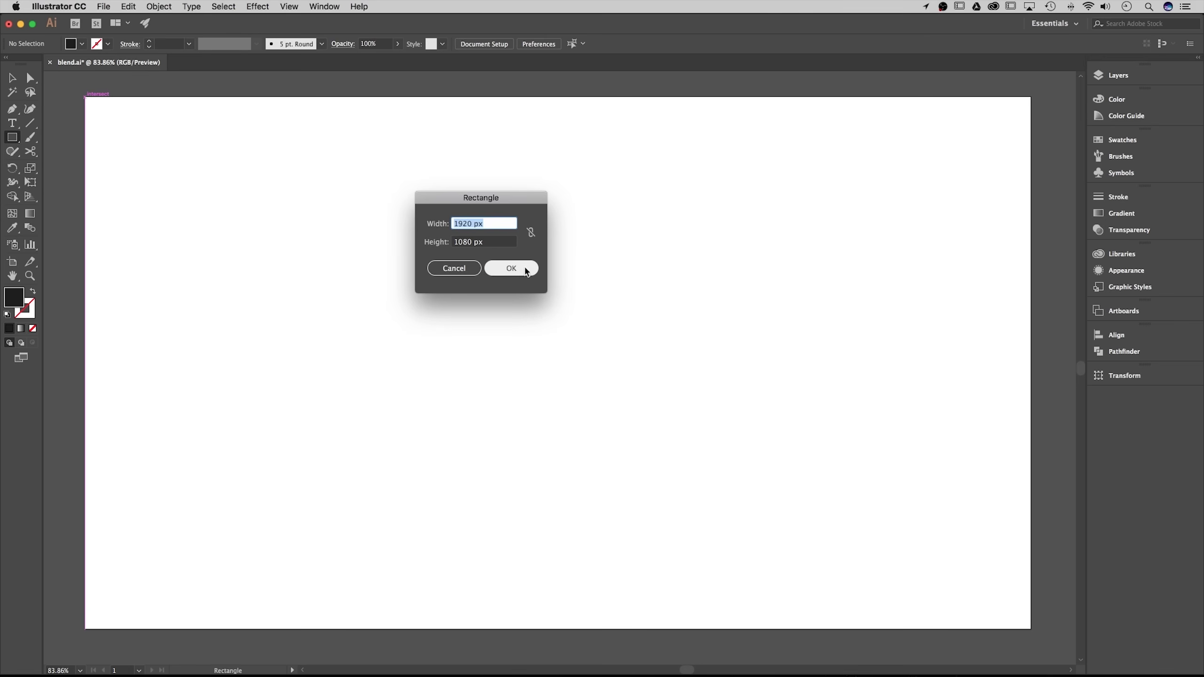
click(525, 269)
click(6, 82)
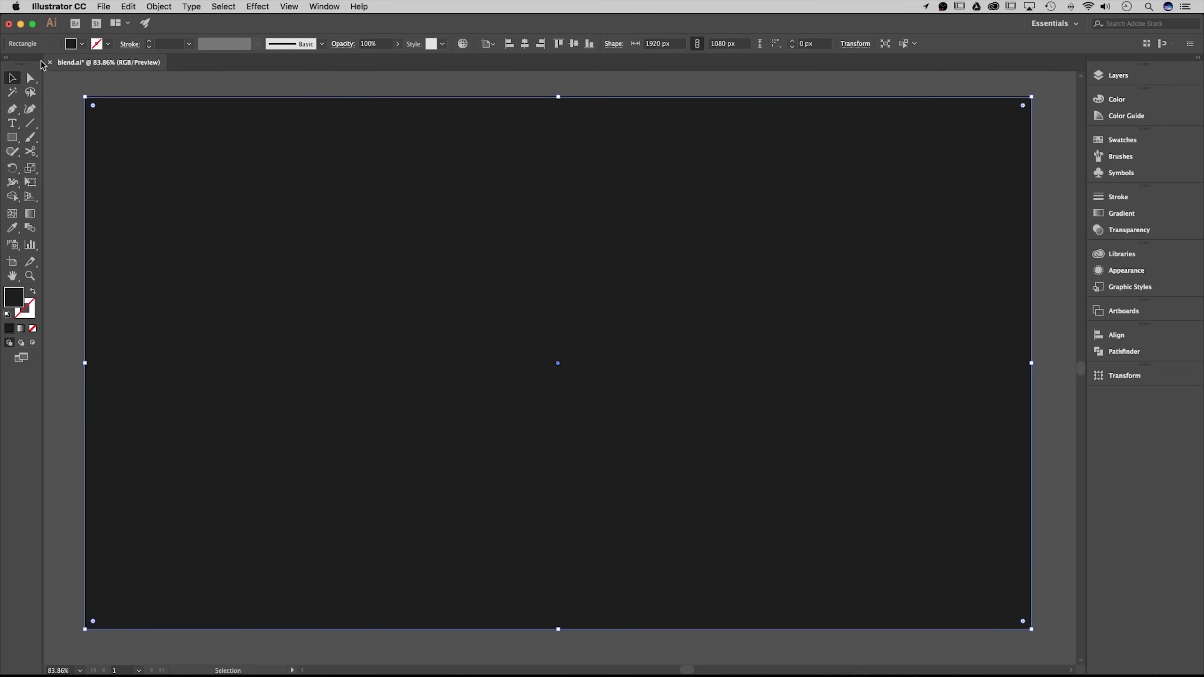
click(99, 92)
click(107, 110)
click(82, 45)
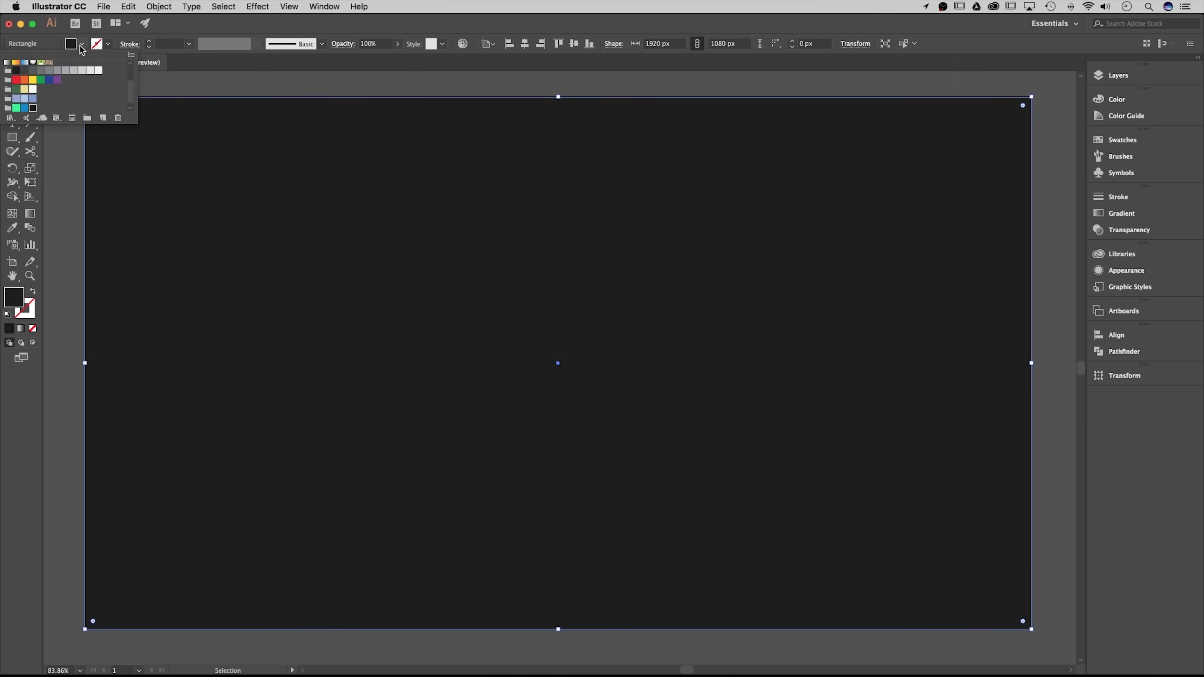
click(33, 105)
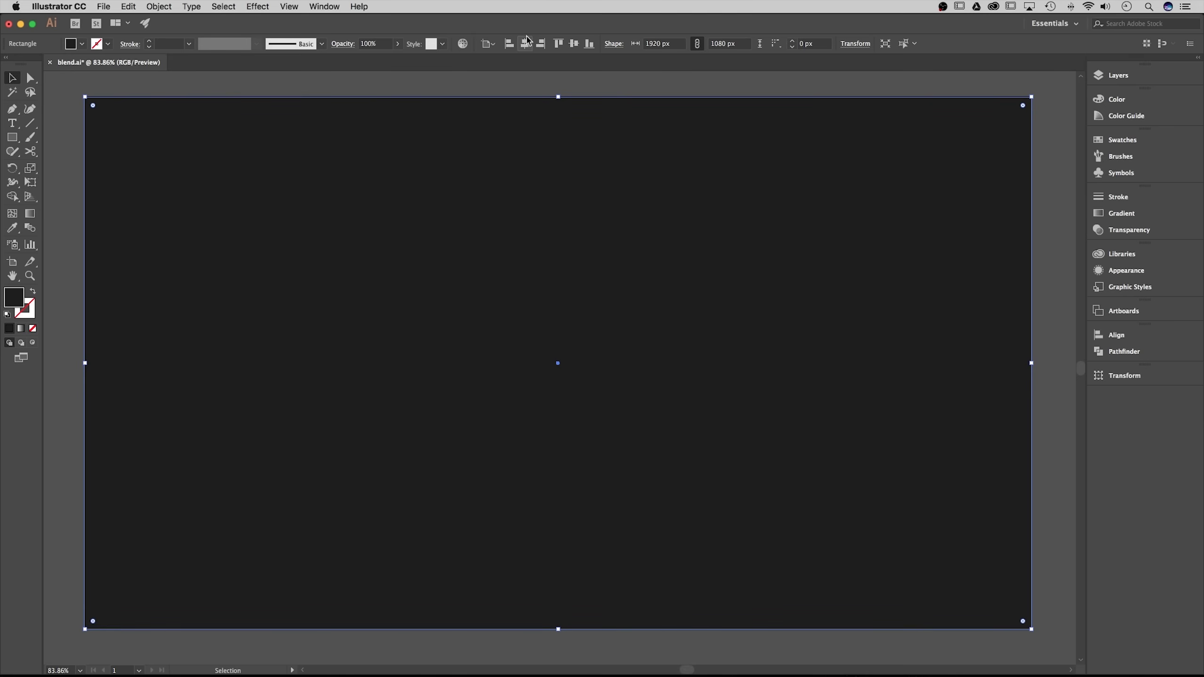
Step: Align the rectangle to the artboard, then deselect everything
click(493, 46)
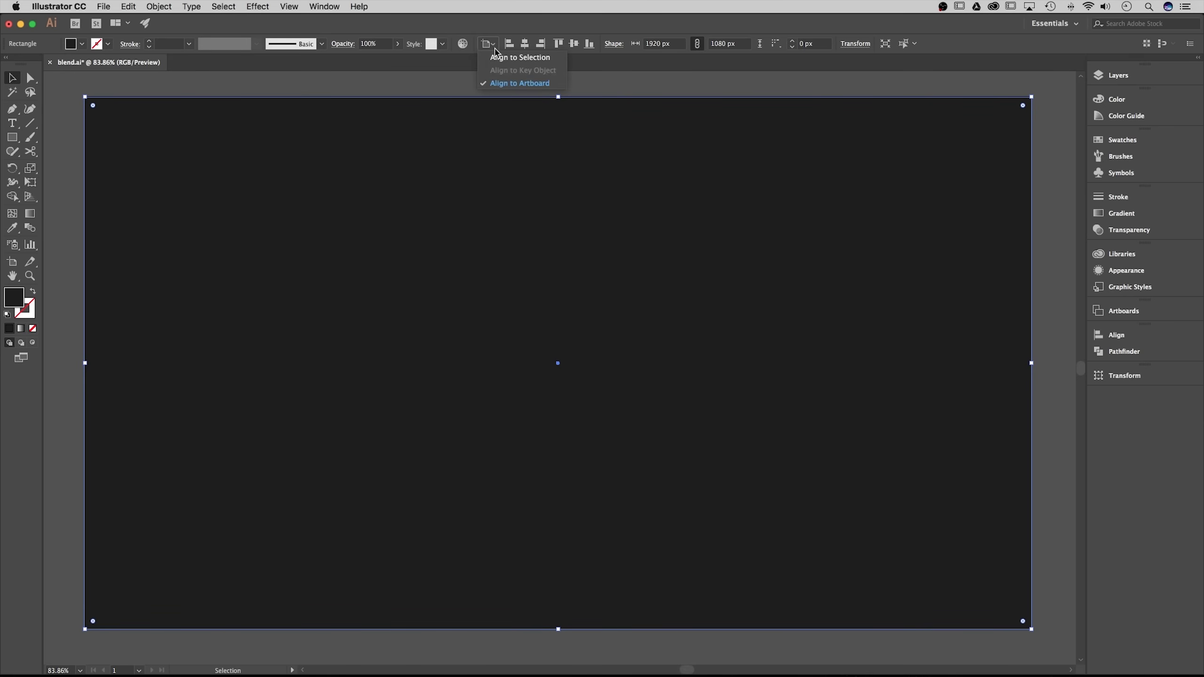
click(504, 84)
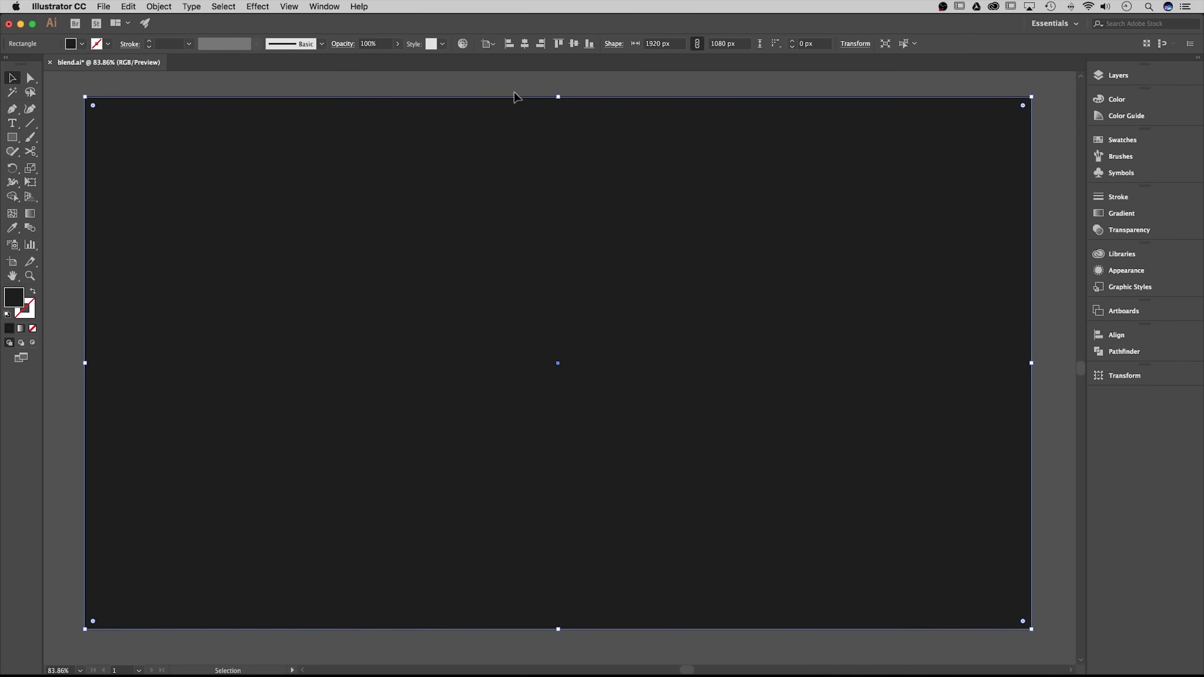
key(a)
key(v)
key(super+shift+a)
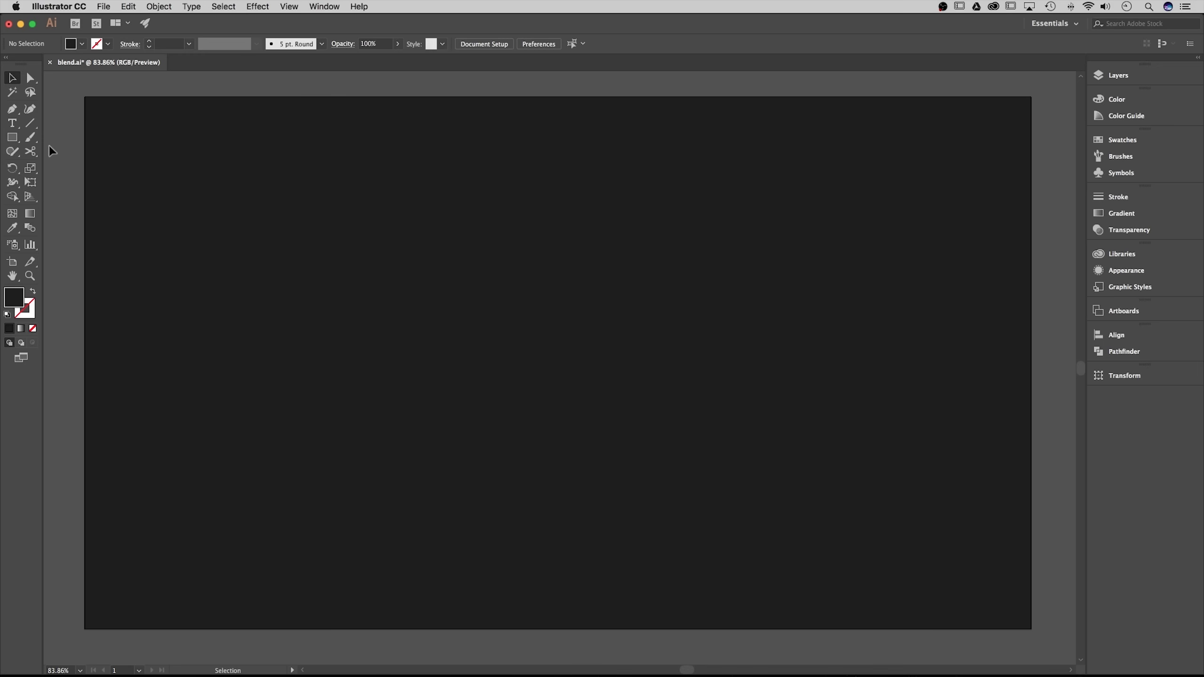
Step: Create an 8-point star with a 100 px outer radius and a 50 px inner radius
click(12, 137)
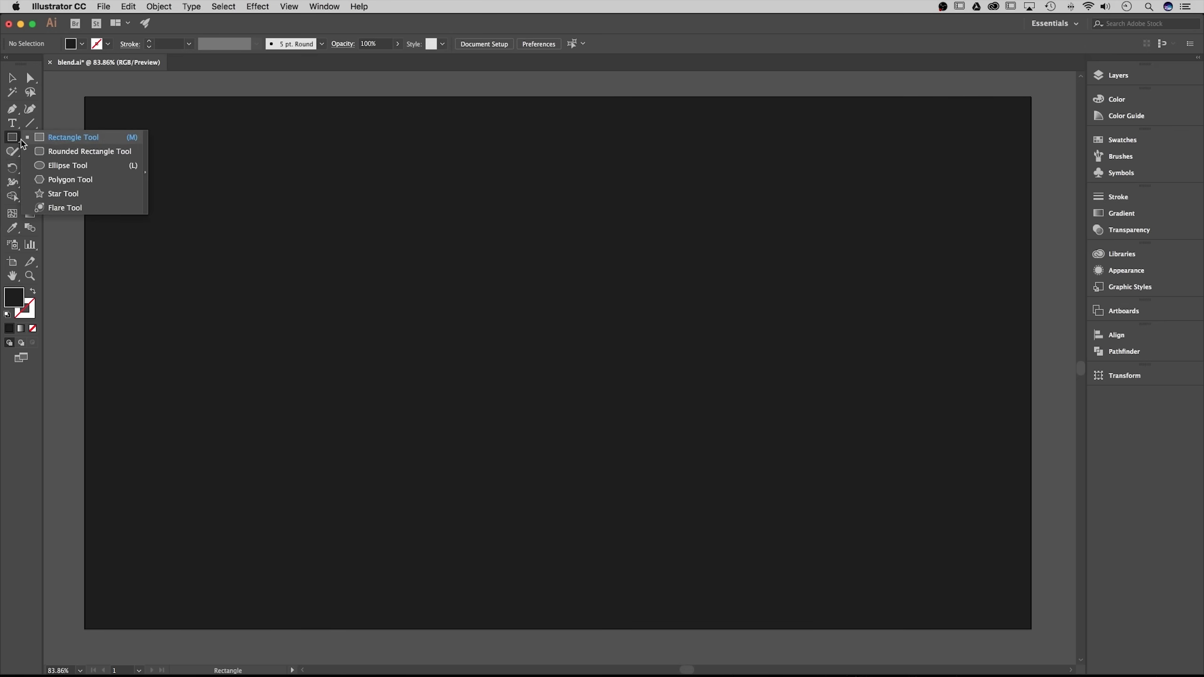
click(62, 194)
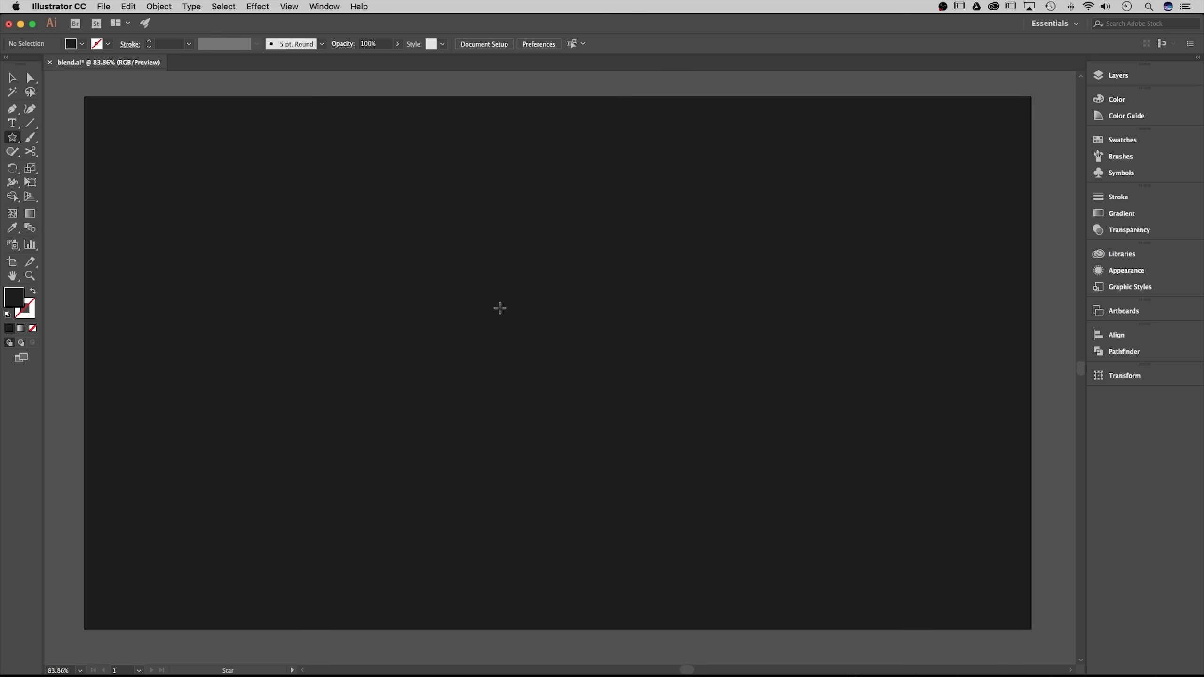
click(530, 321)
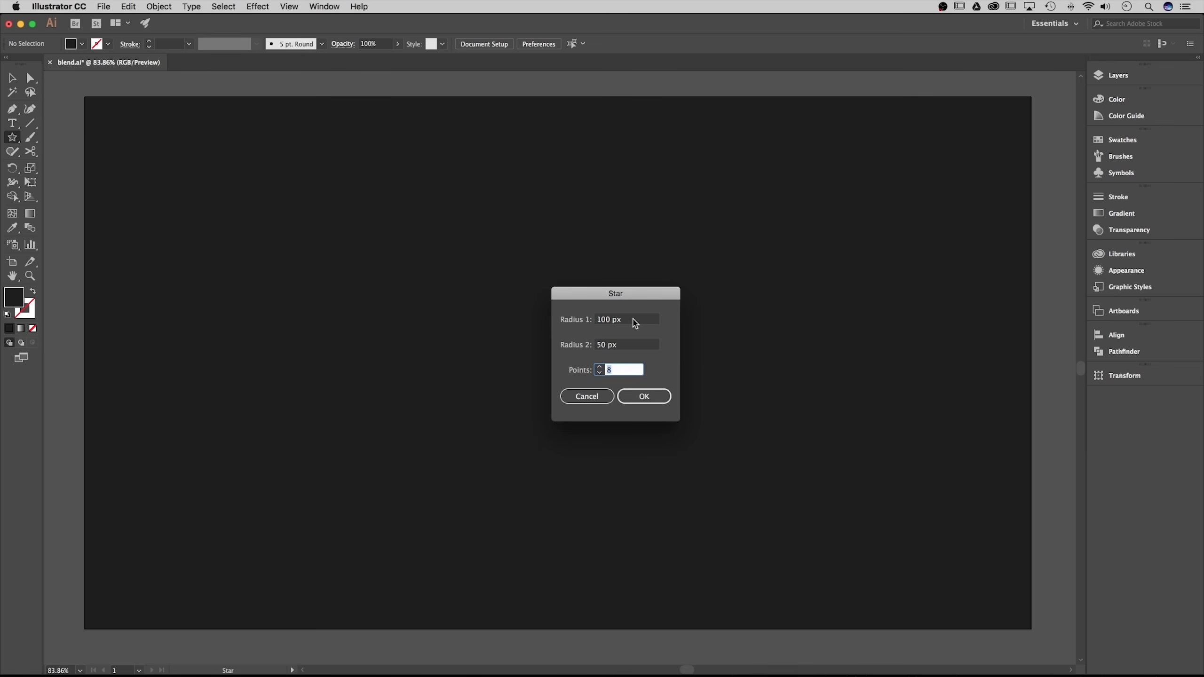
drag(635, 324, 608, 324)
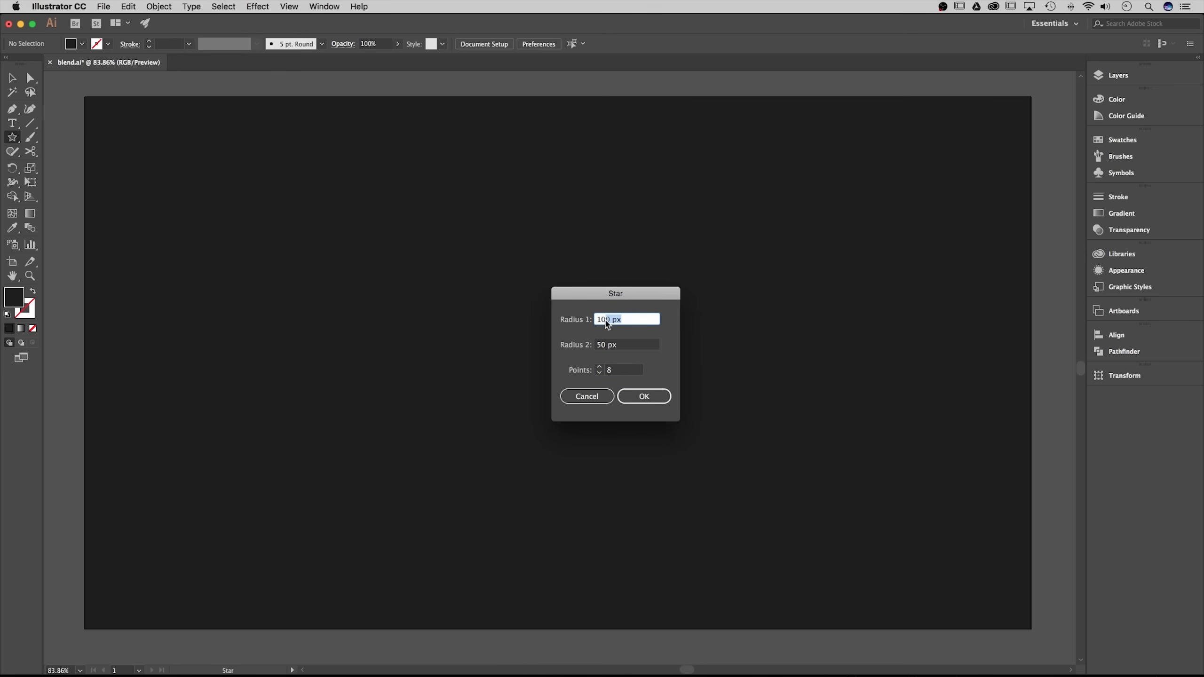
click(621, 344)
click(620, 373)
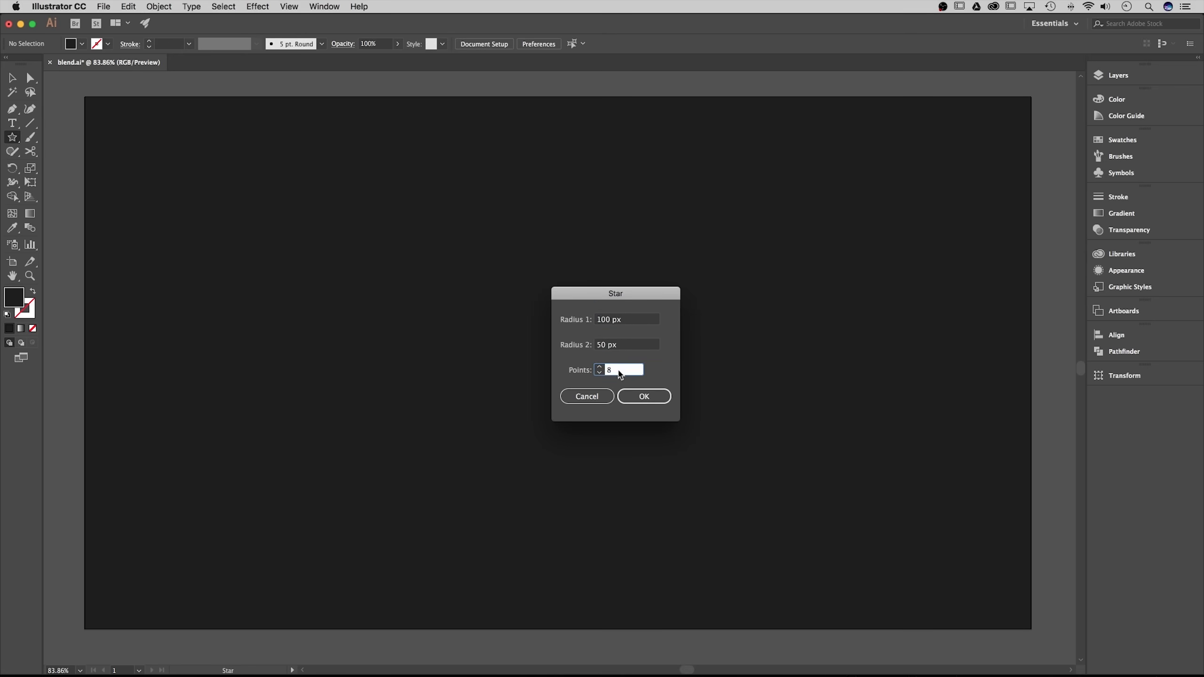
click(653, 399)
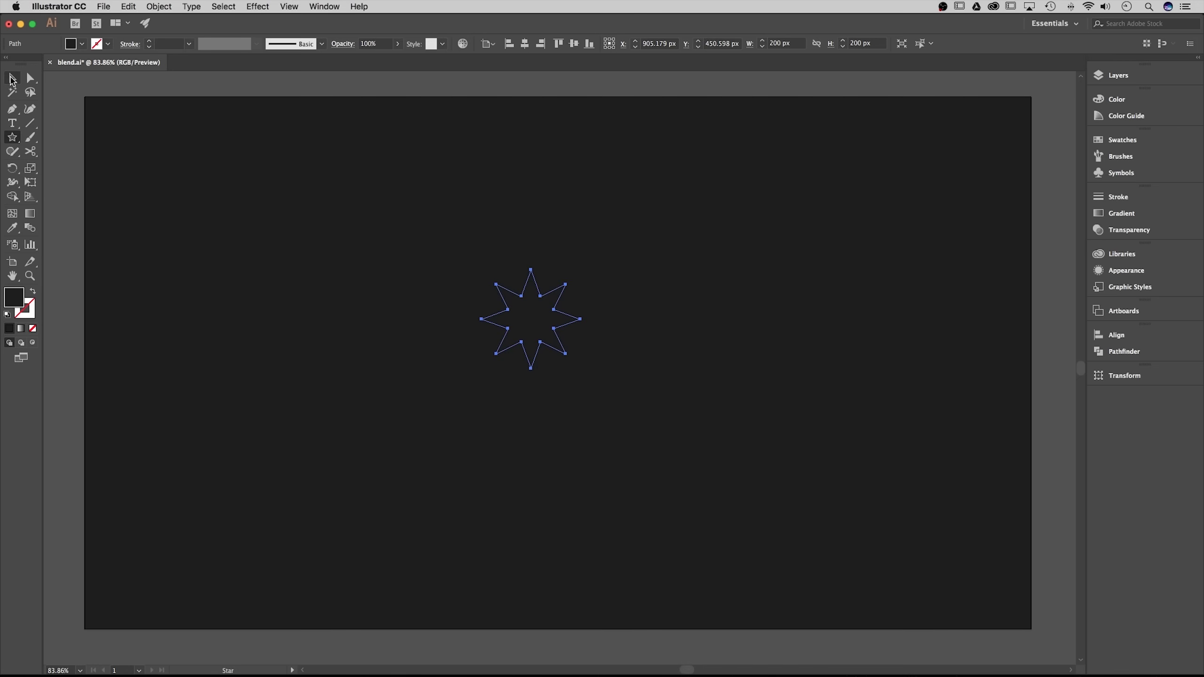
Step: Give the selected star a green 3 pt stroke and a fill of None
click(11, 77)
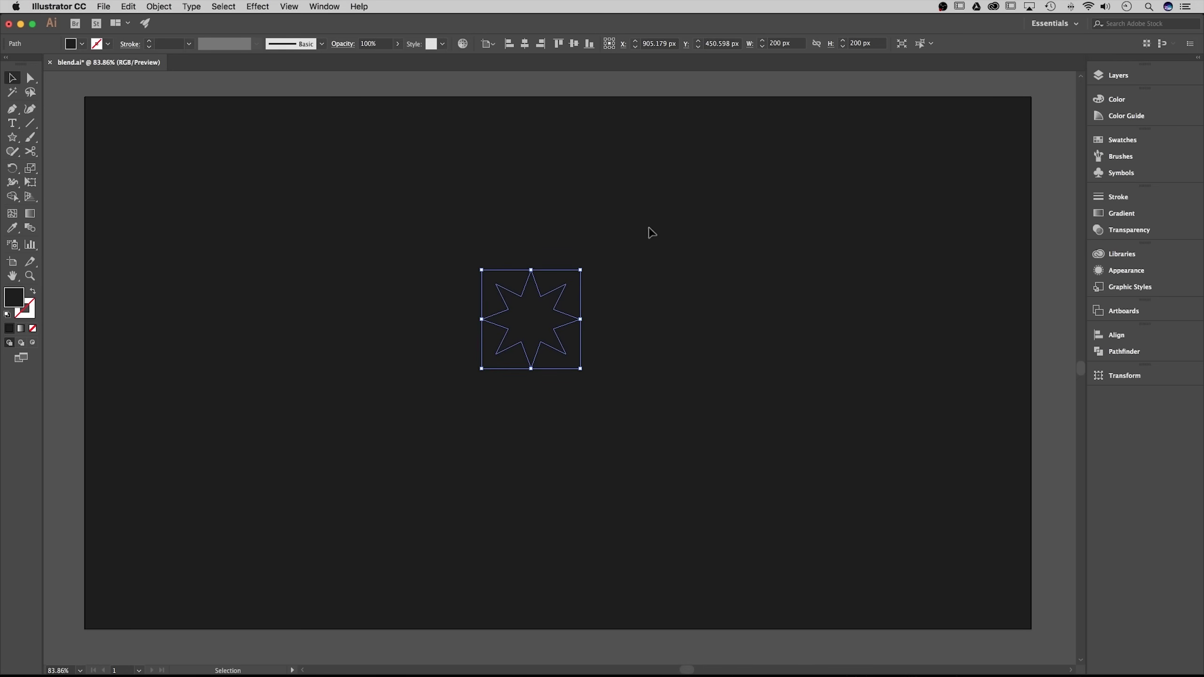
drag(647, 227, 443, 399)
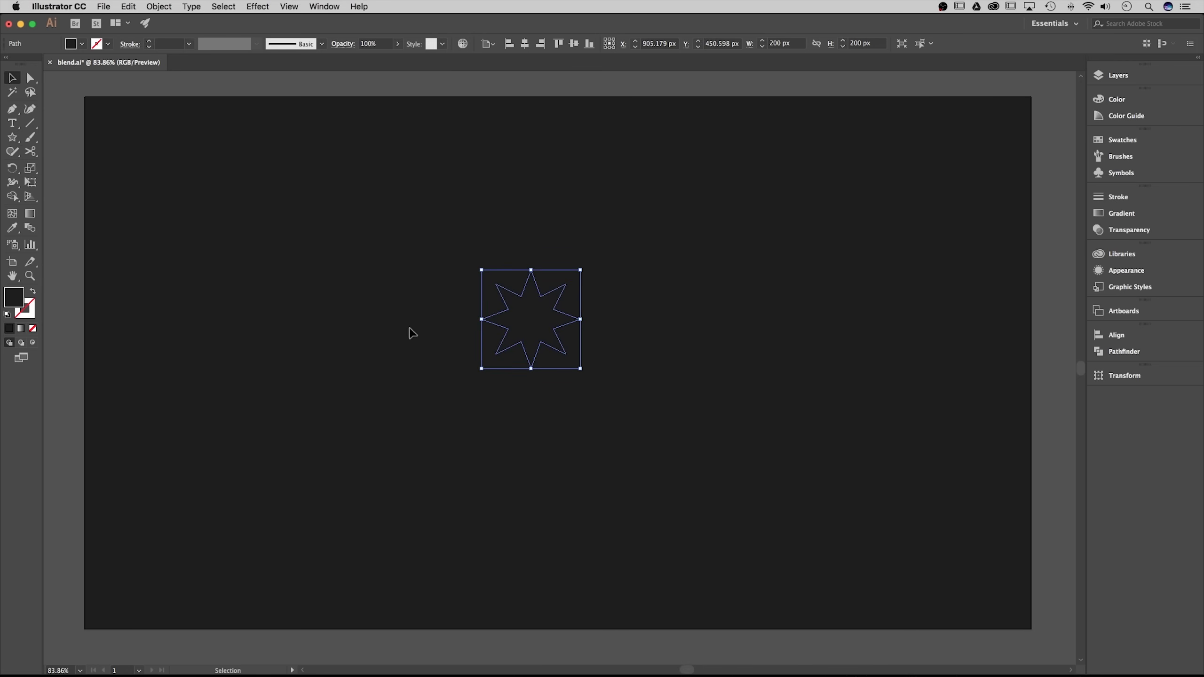
click(108, 44)
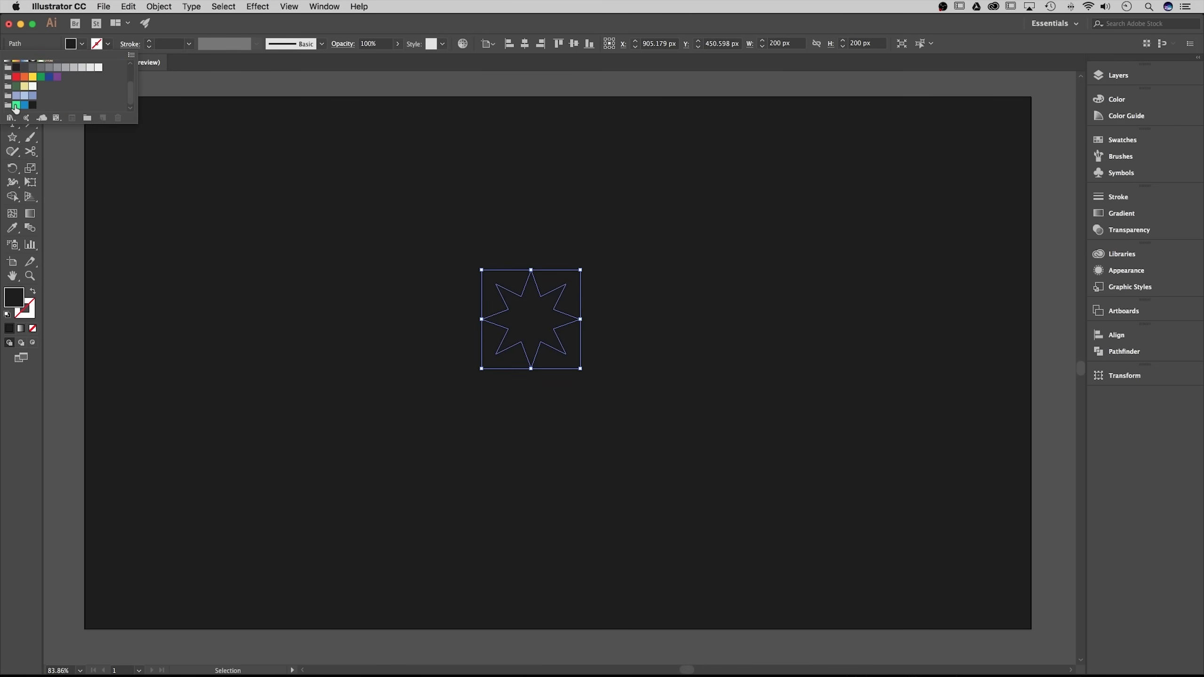
click(15, 107)
key(Tab)
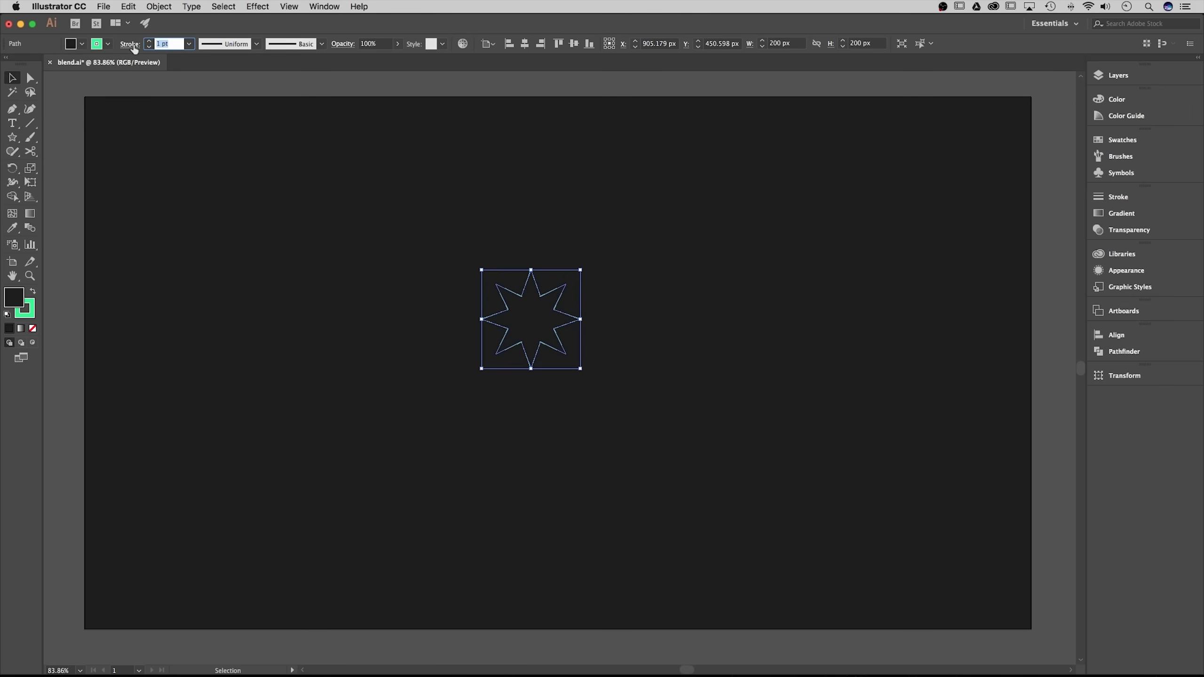
text(3)
key(Return)
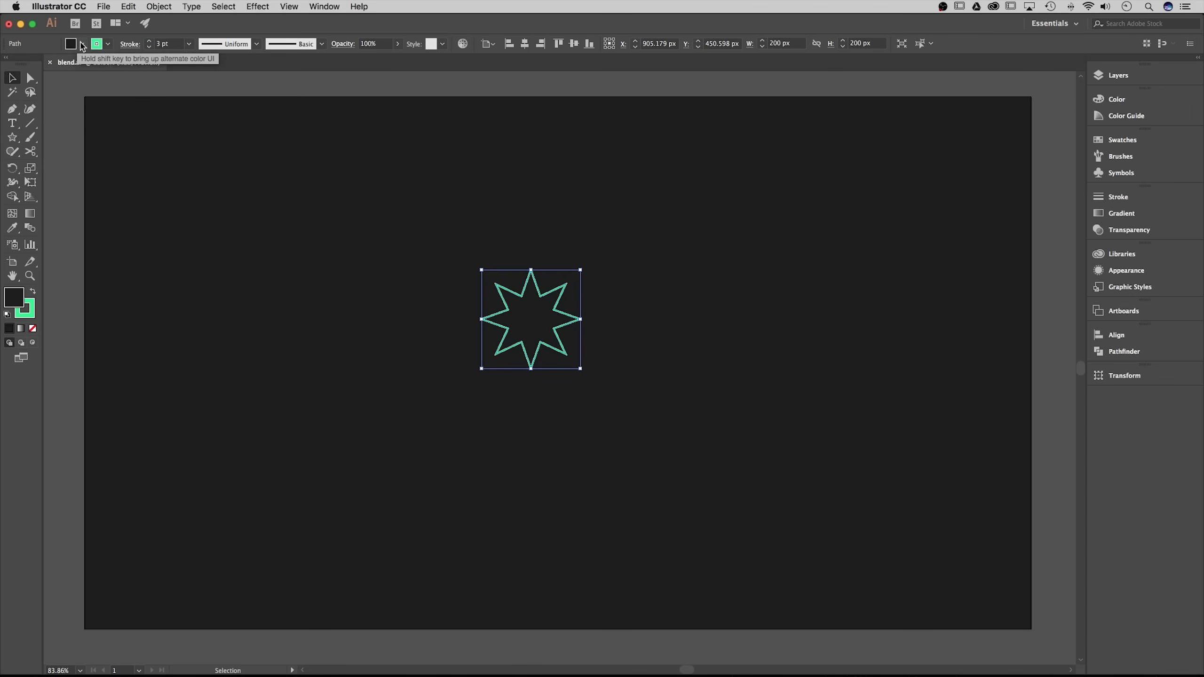
click(81, 44)
scroll(18, 78, up, 3)
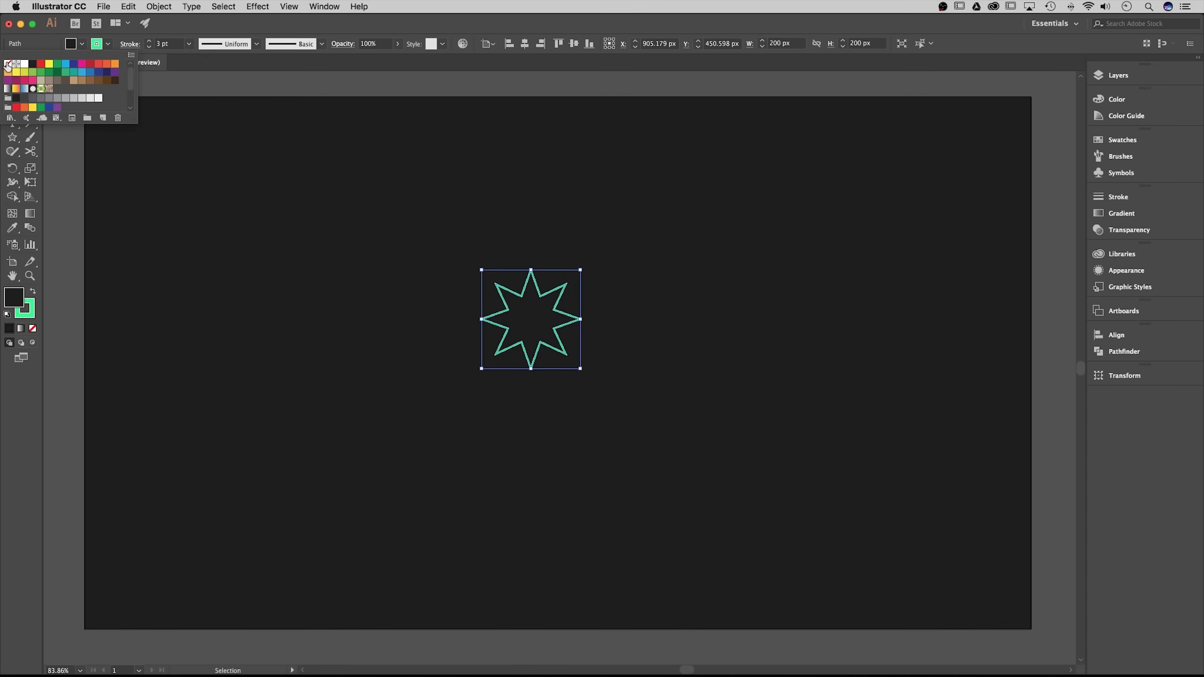
click(7, 65)
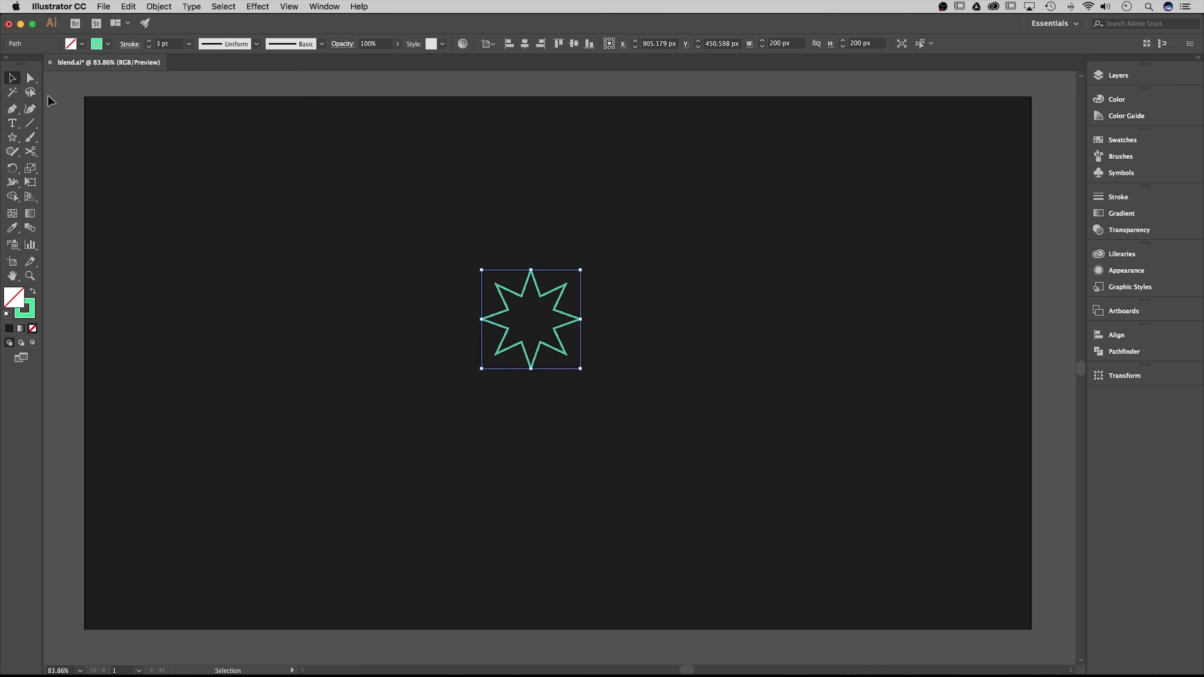
click(32, 80)
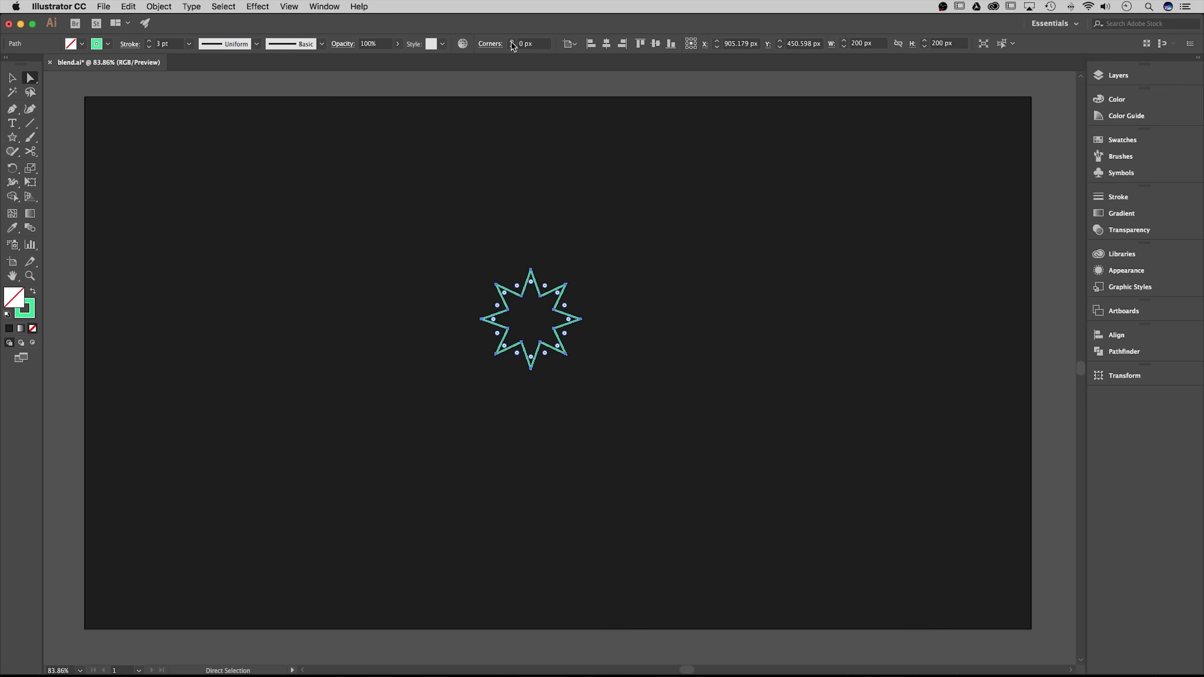
Step: Apply a 15 px corner radius to all the star's corners, then reselect the wavy shape
click(540, 44)
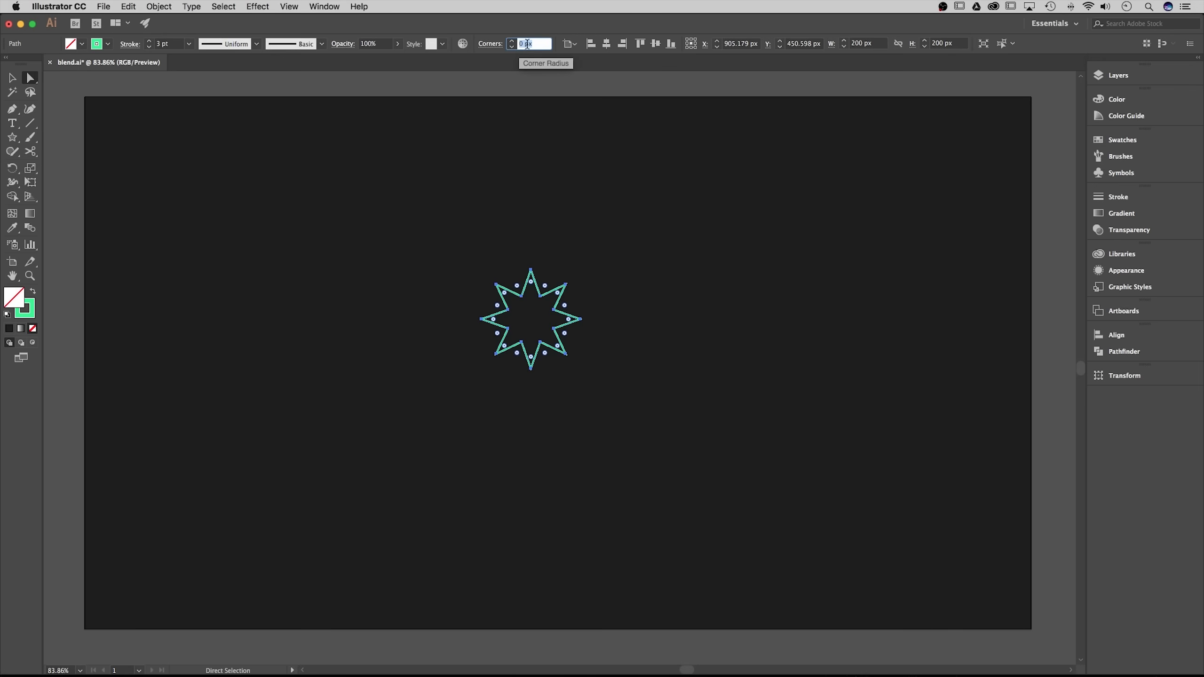
text(15)
key(Return)
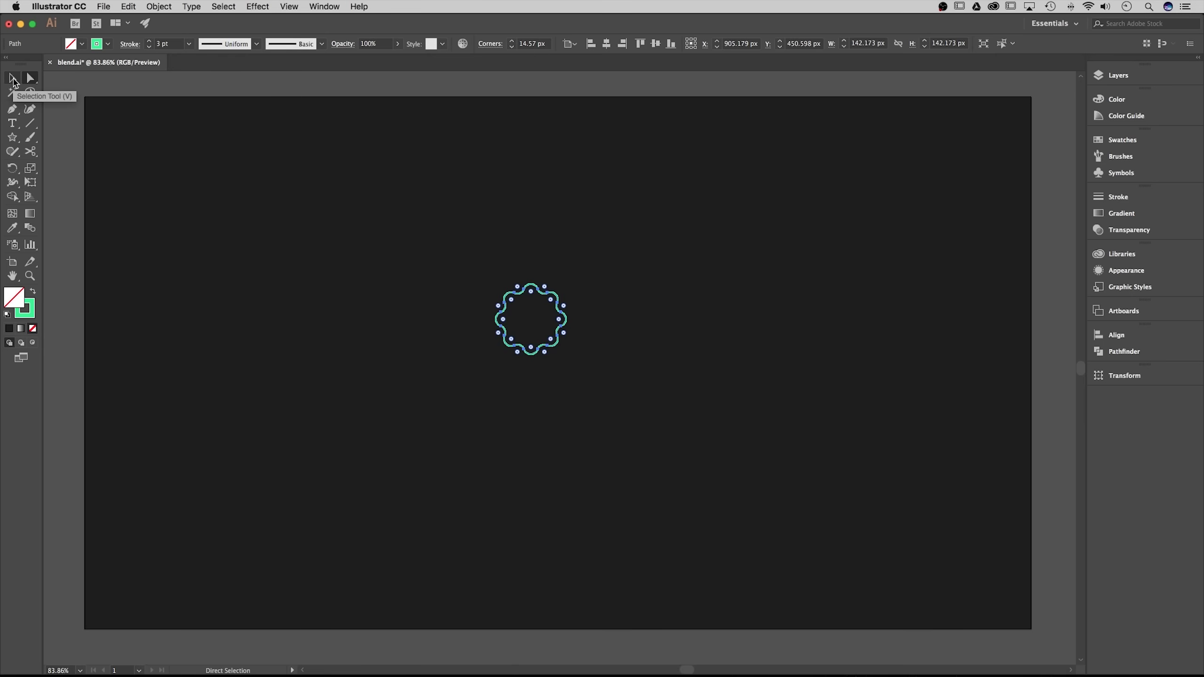
click(13, 80)
click(430, 261)
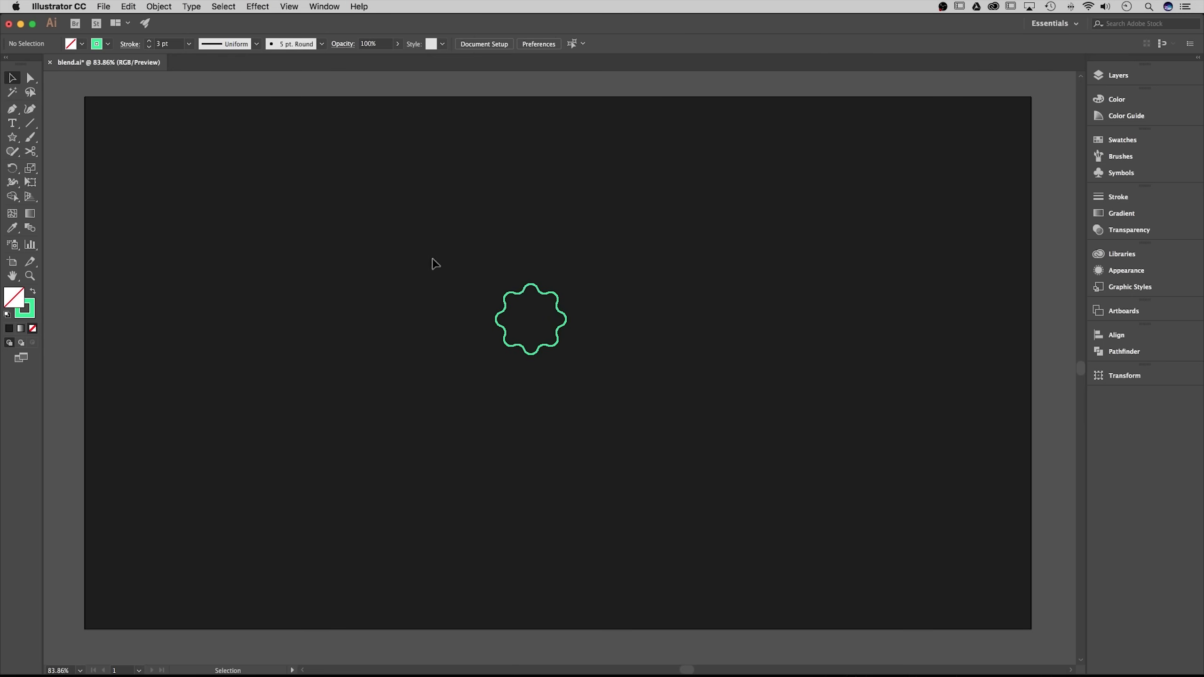
click(536, 291)
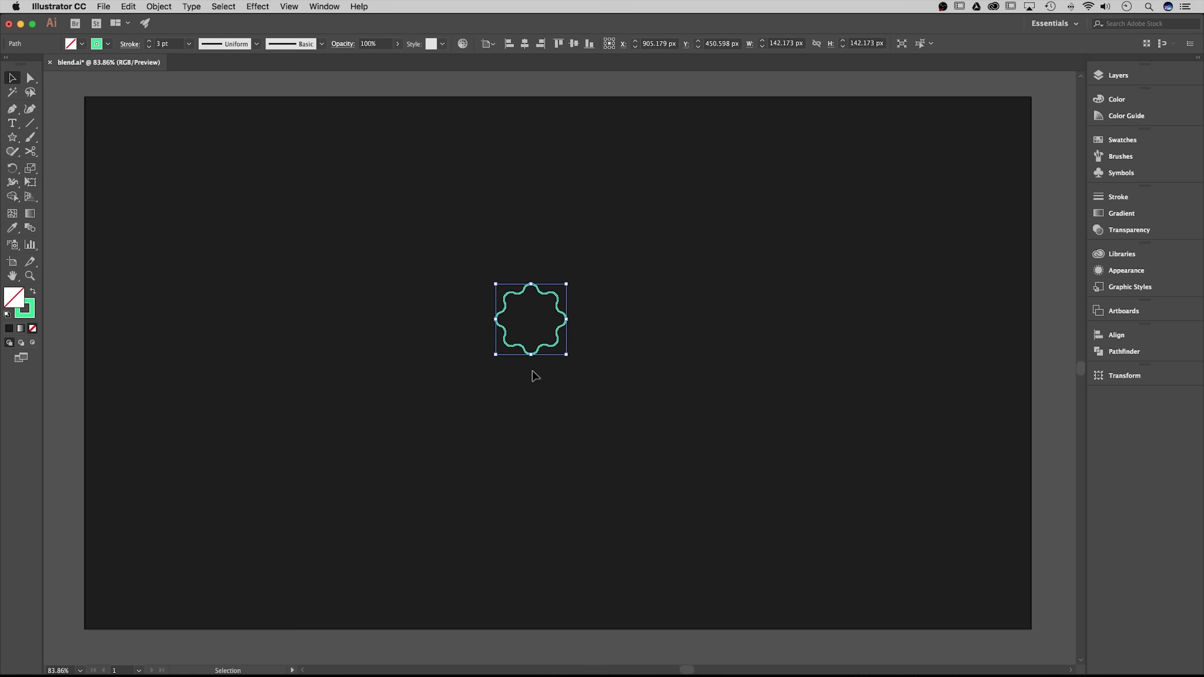
Step: Apply a radial gradient to the wavy star's stroke
click(1109, 217)
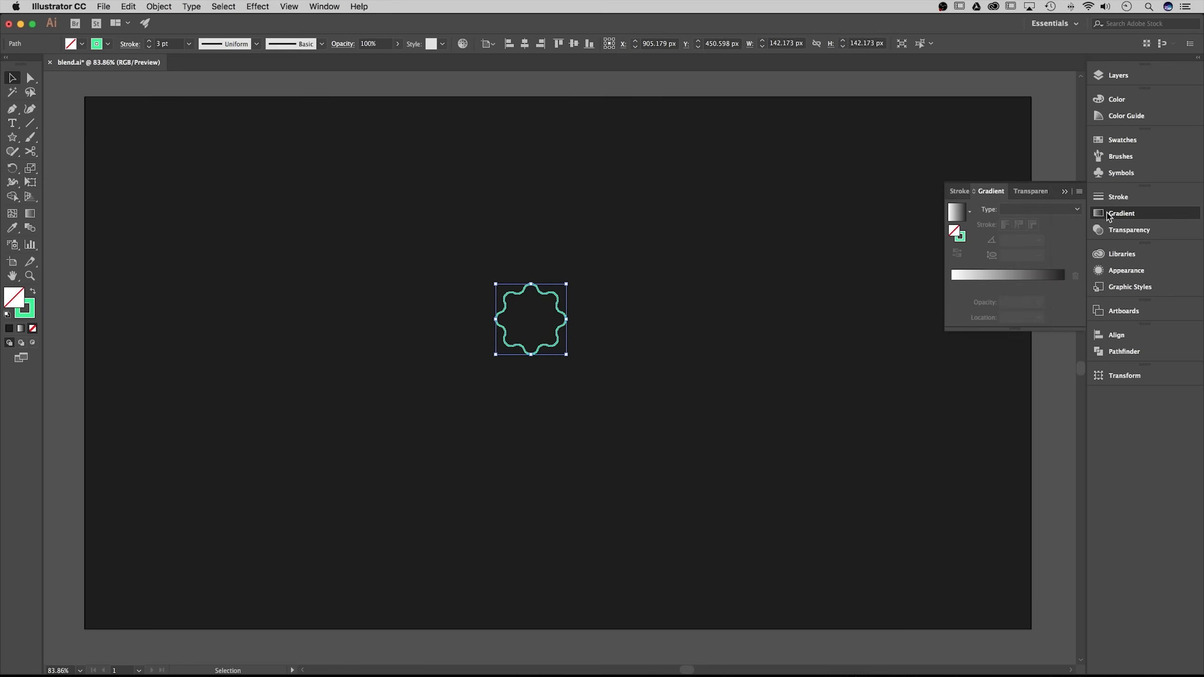
click(961, 237)
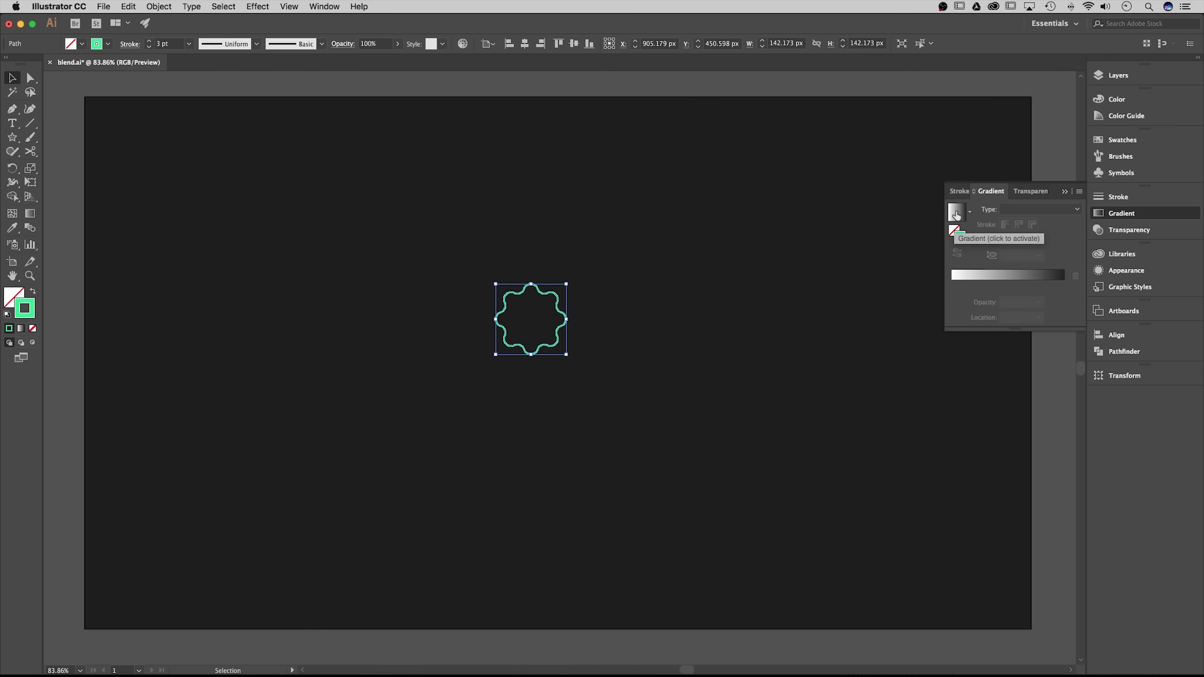
click(956, 215)
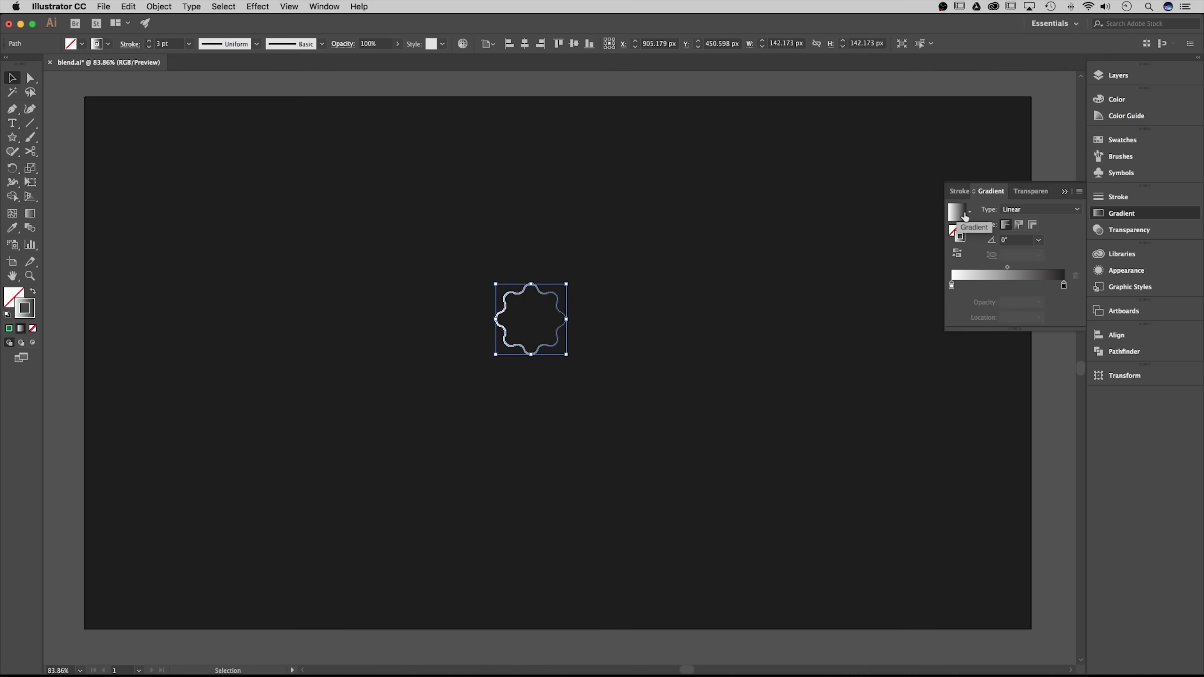
click(1031, 212)
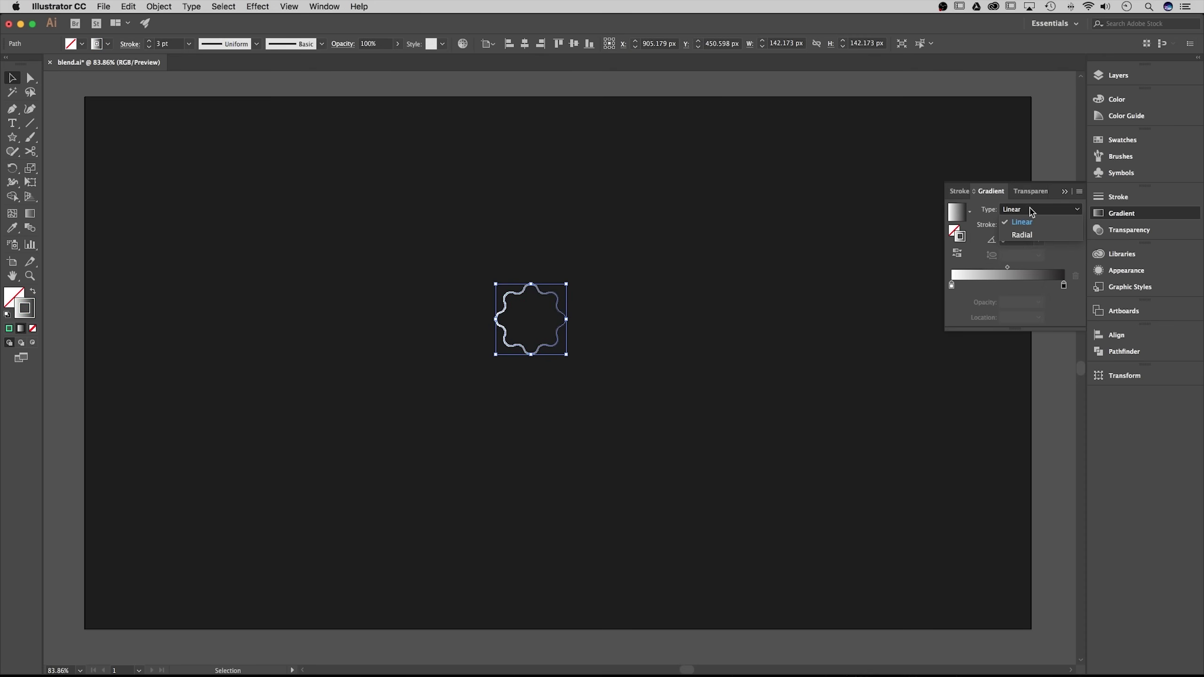
click(1015, 232)
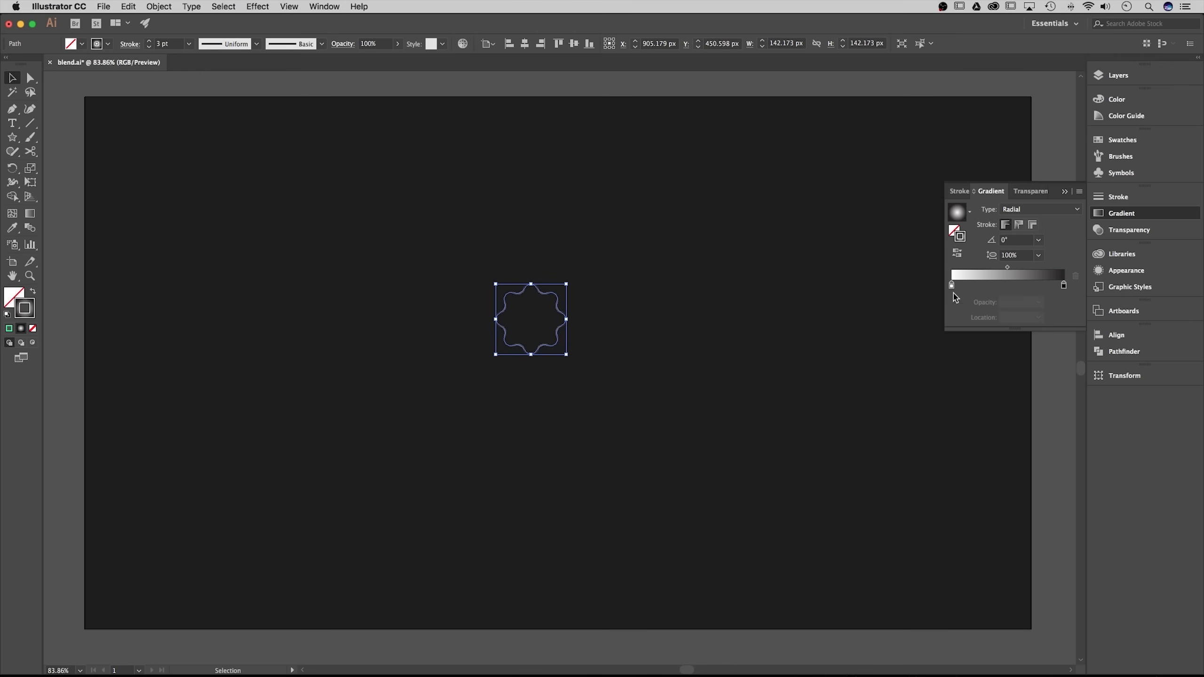
Step: Set the gradient stops to black and green, with the black stop moved near the green end
double_click(951, 284)
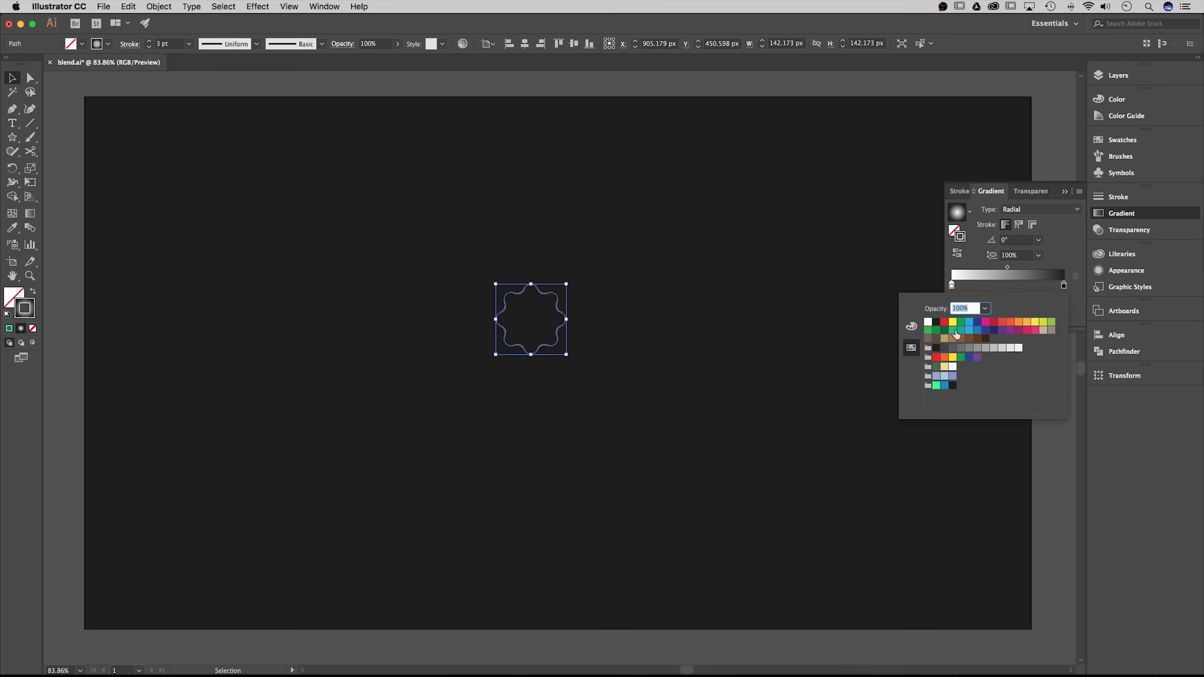
click(953, 387)
double_click(1064, 285)
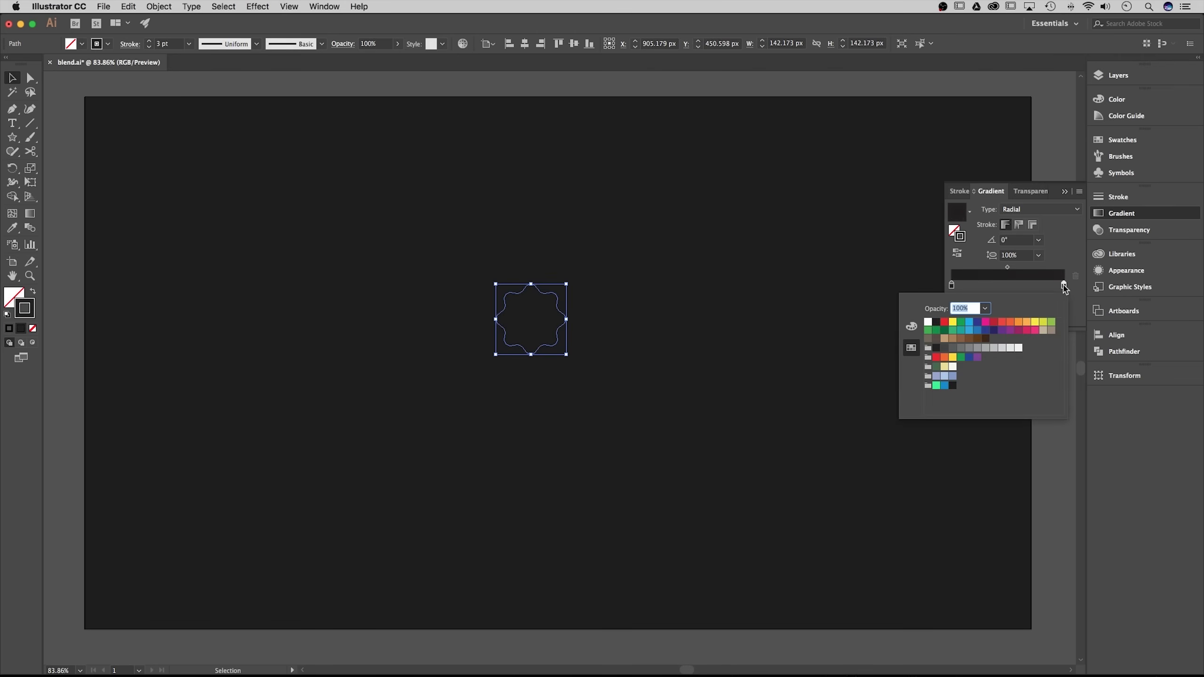
click(936, 386)
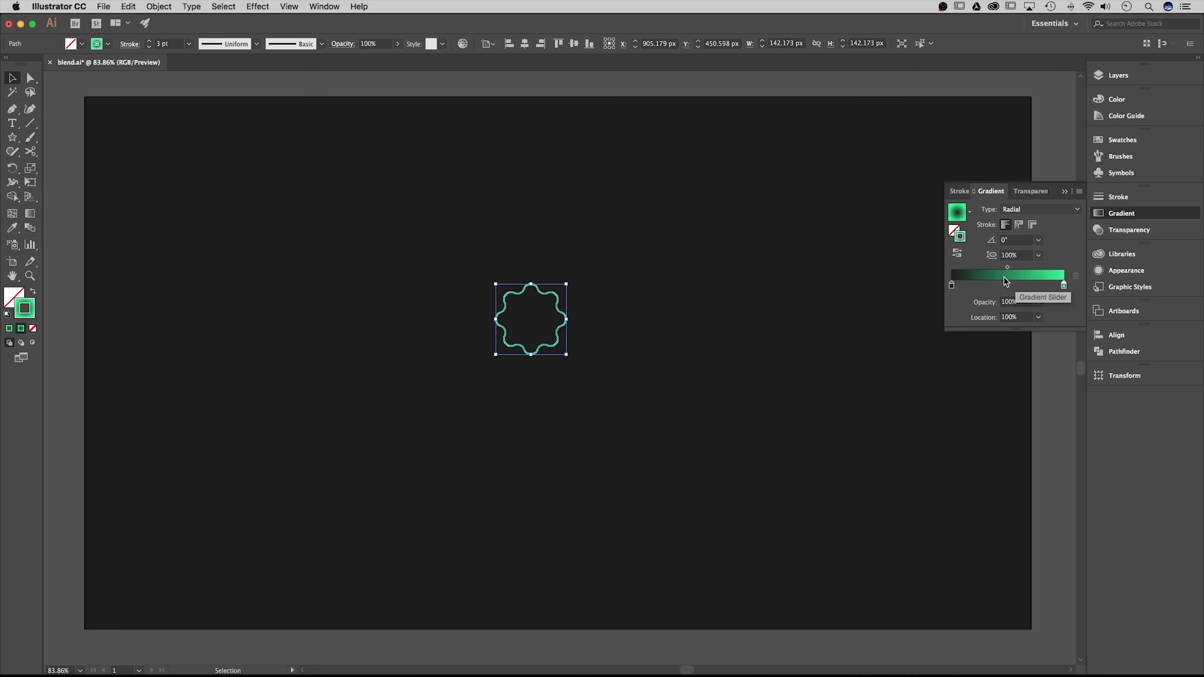
mouse_move(951, 286)
mouse_down()
mouse_move(1054, 286)
mouse_move(1033, 286)
mouse_move(1057, 271)
mouse_up()
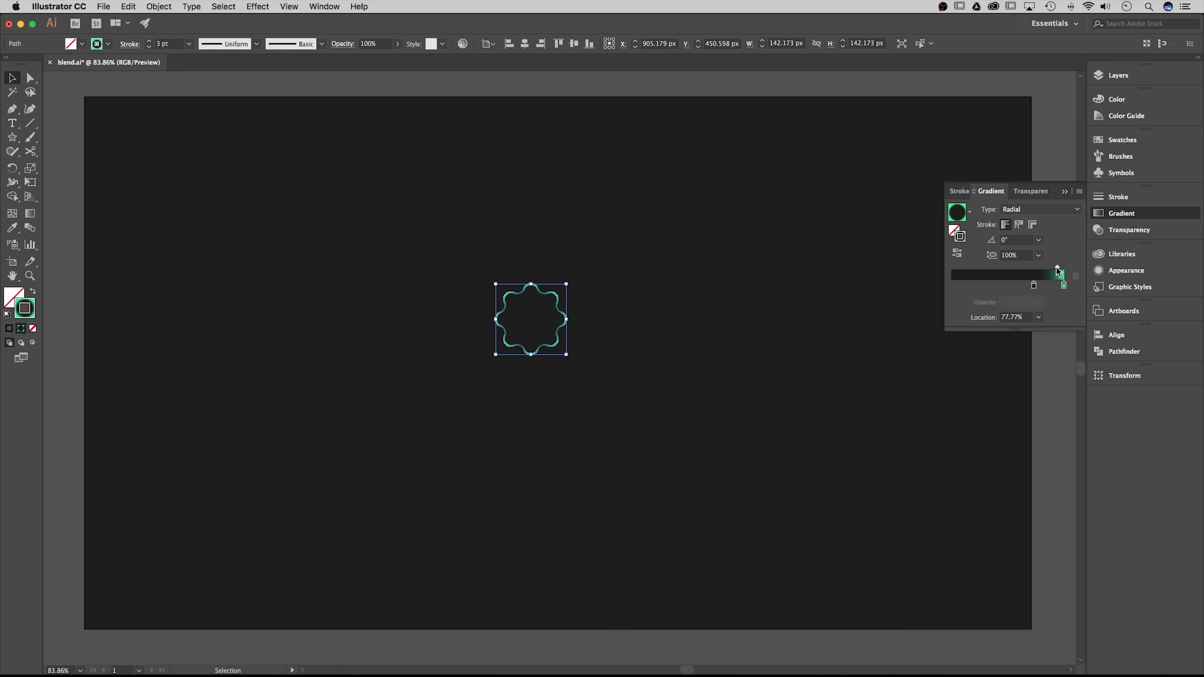
drag(1057, 271, 1056, 270)
click(1064, 192)
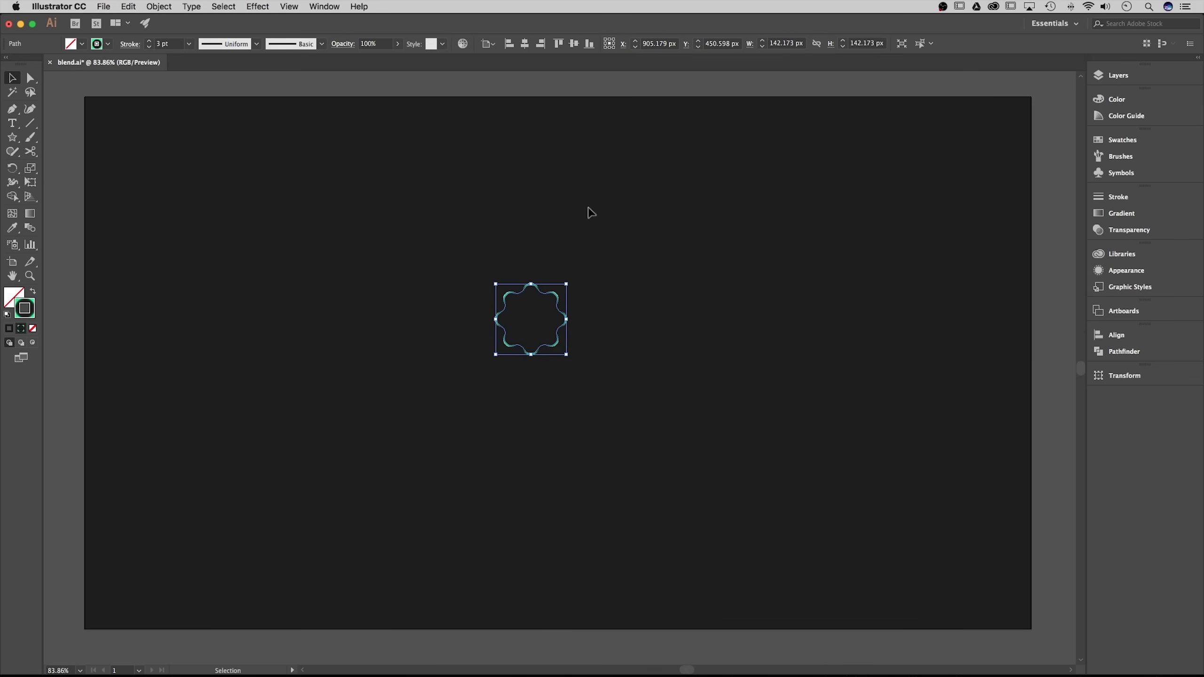
Step: Copy the wavy star, paste it in place, and scale the copy up from its centre
click(378, 134)
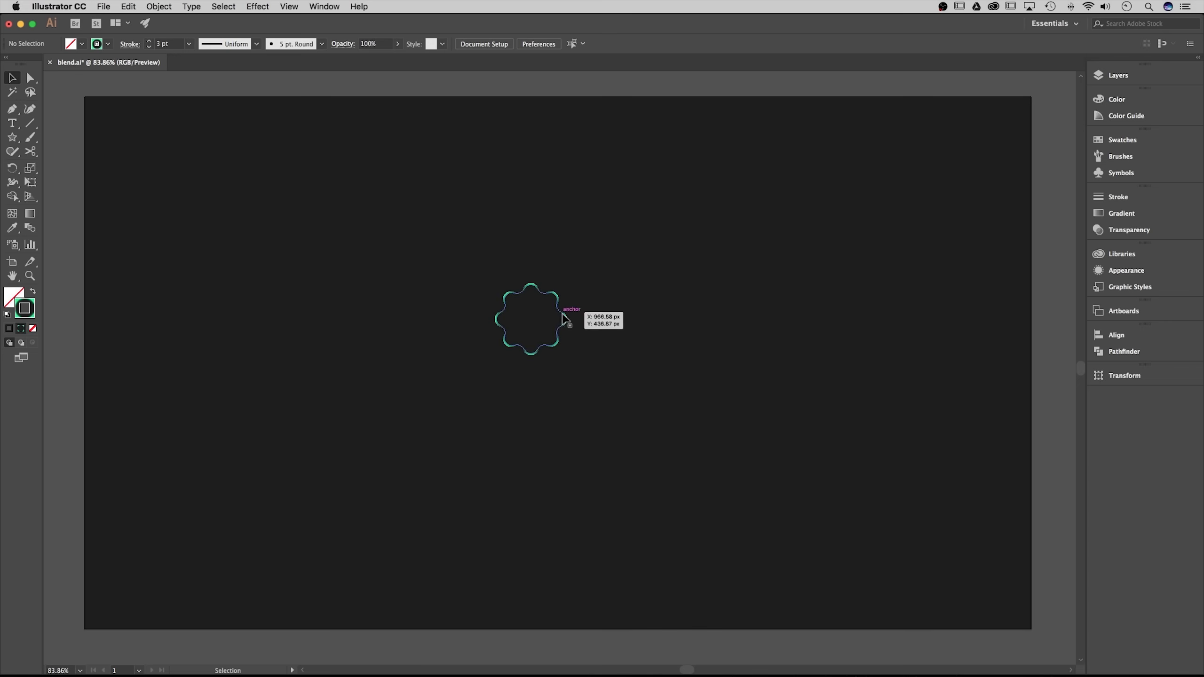
click(566, 317)
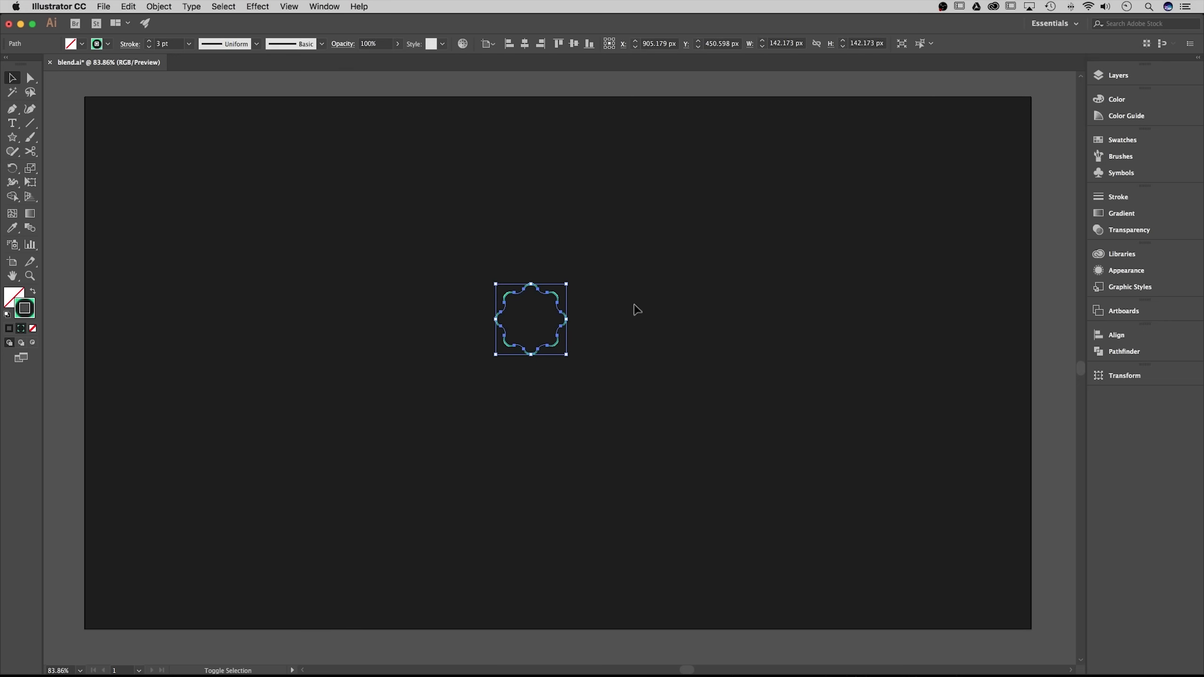
click(129, 7)
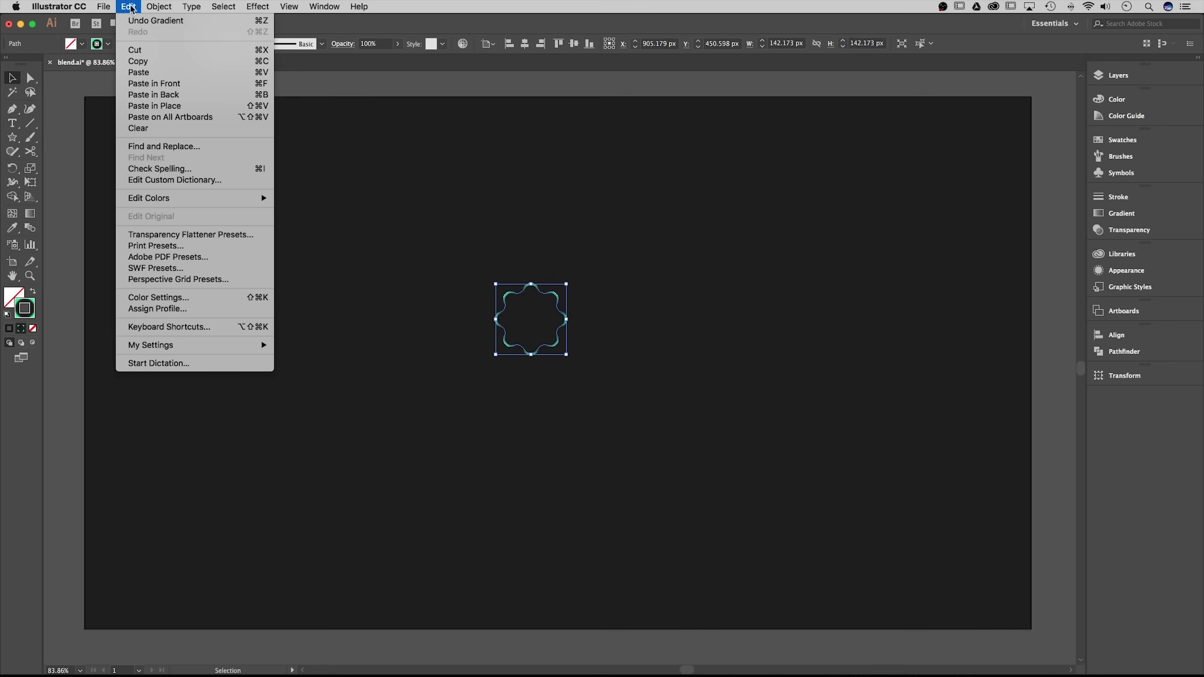
click(149, 58)
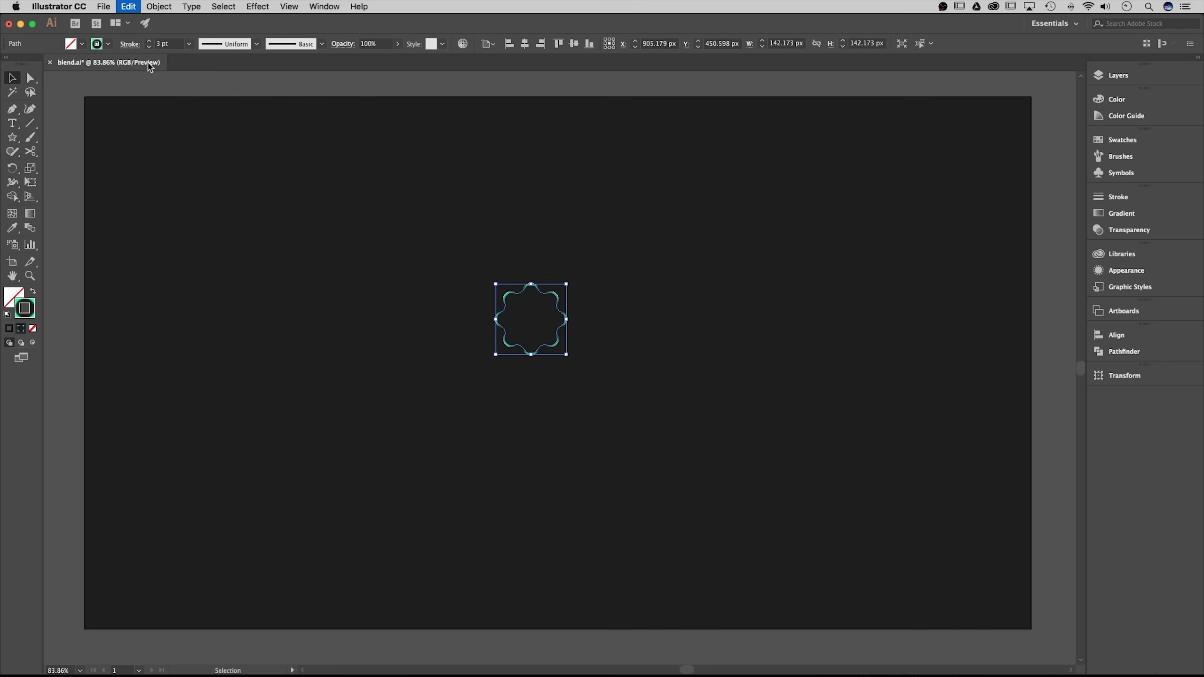
click(129, 7)
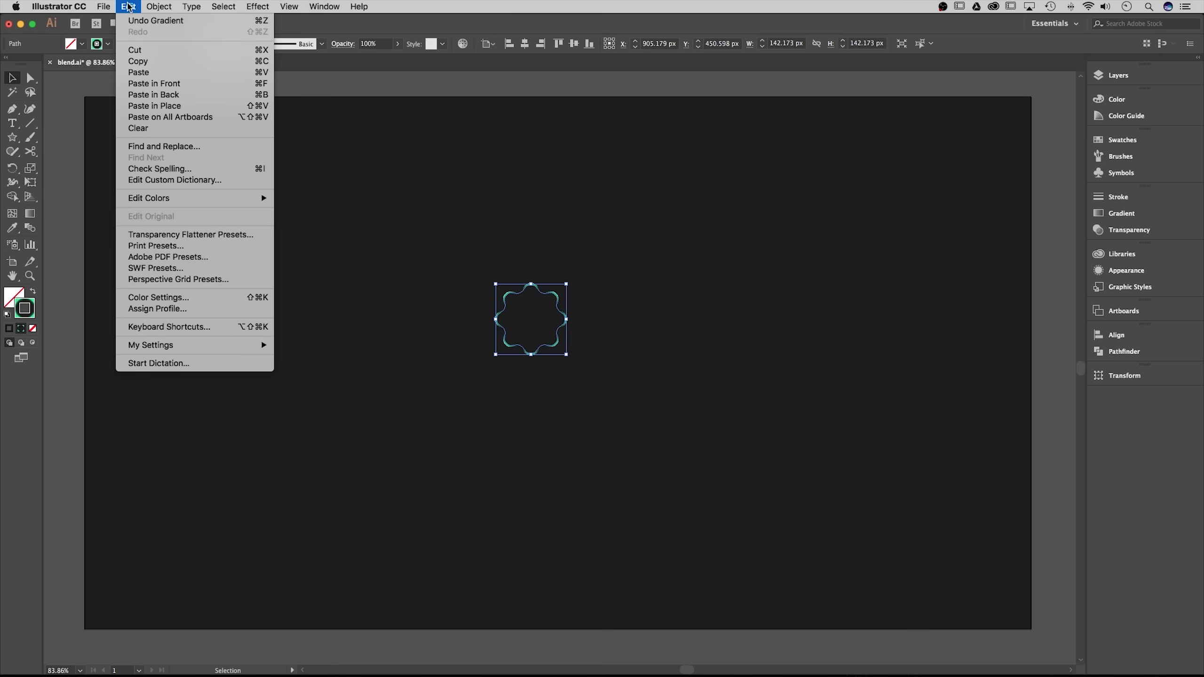
click(172, 107)
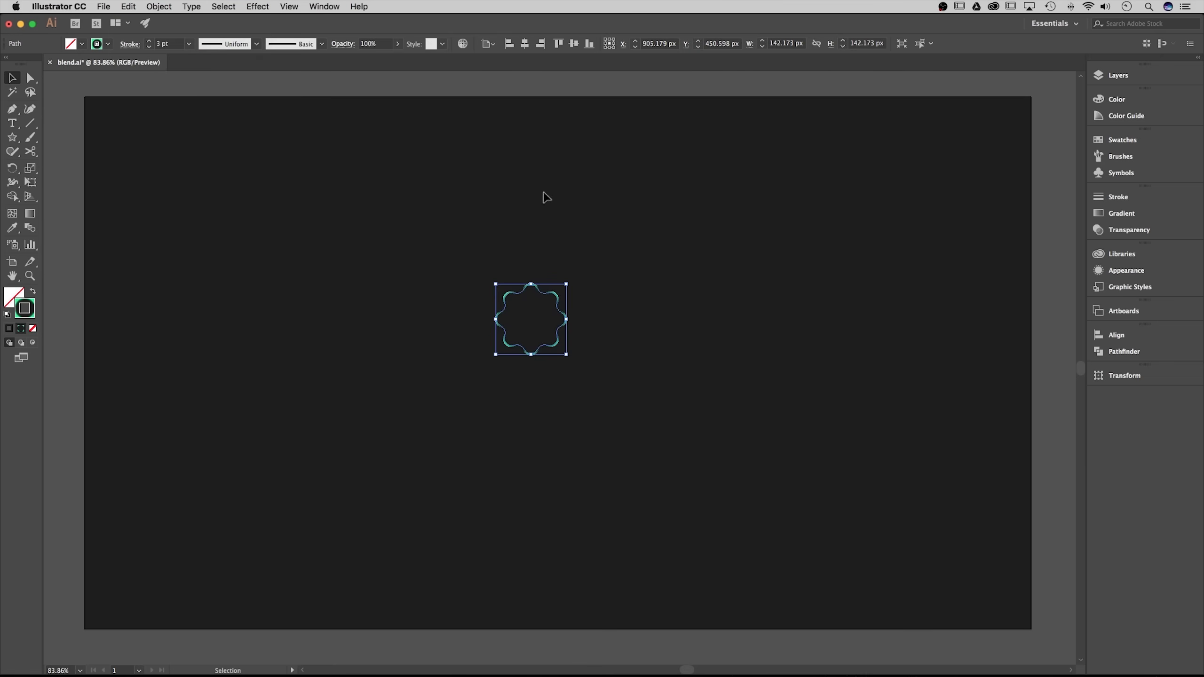
drag(553, 303, 625, 278)
drag(595, 323, 523, 348)
drag(567, 284, 616, 238)
click(616, 265)
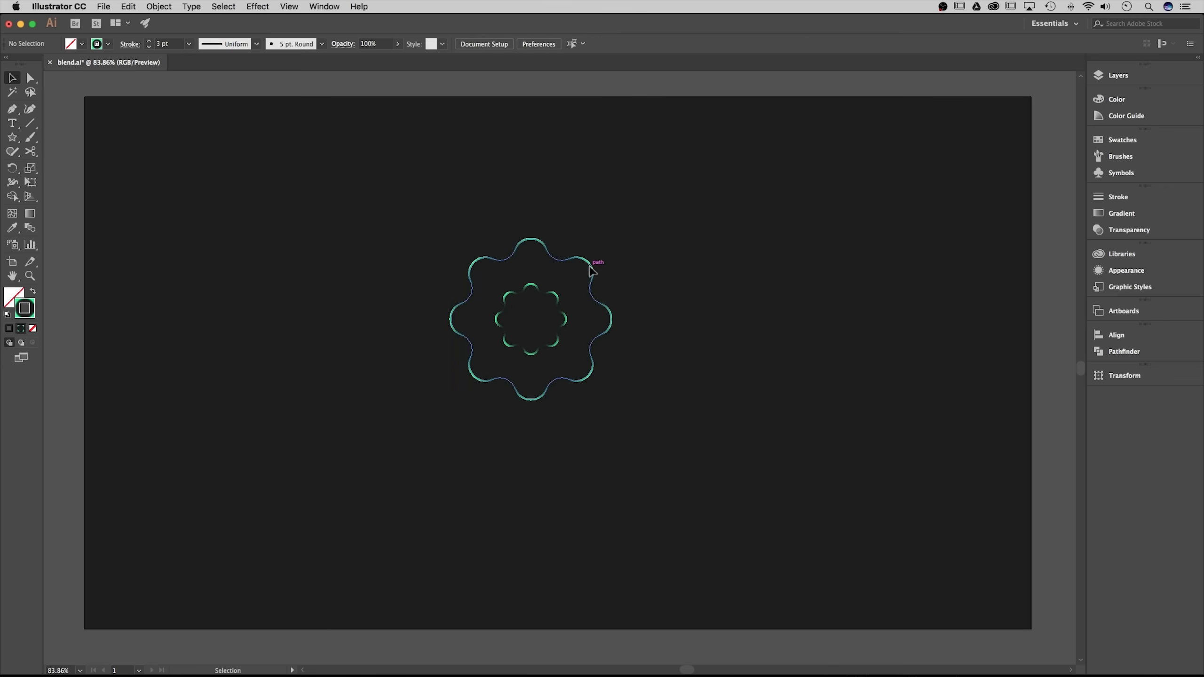
Step: Copy the large wavy outline, paste it in place, and enlarge that copy further outward
click(592, 270)
click(133, 6)
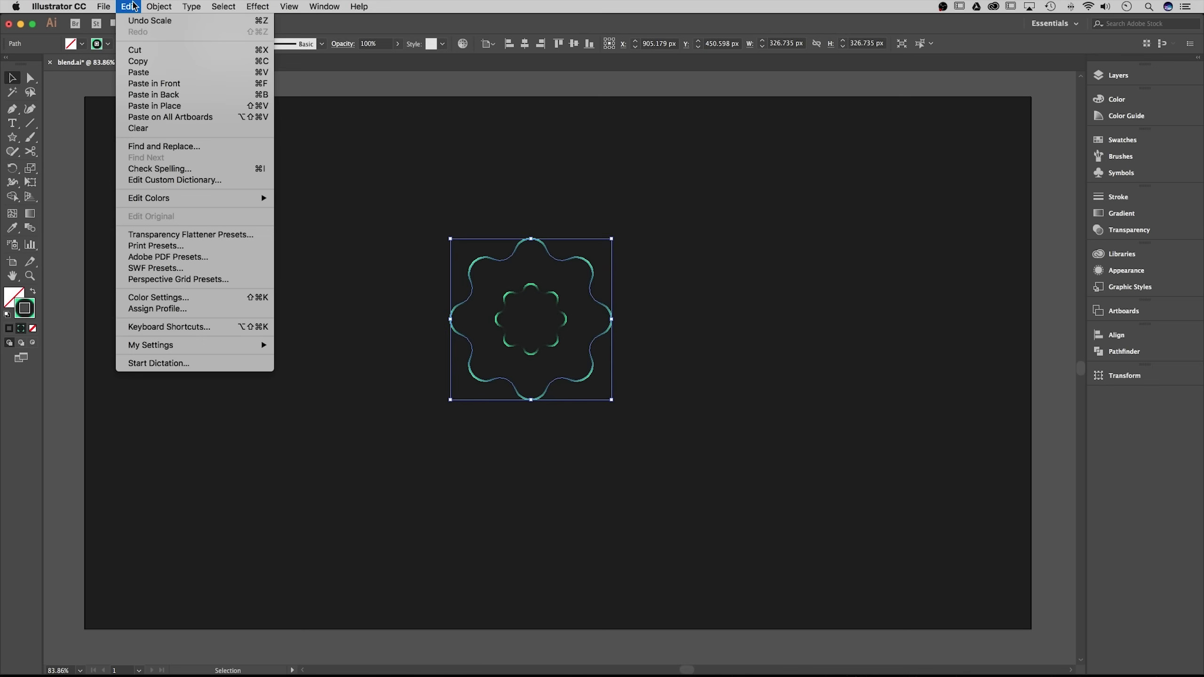
click(142, 61)
click(130, 7)
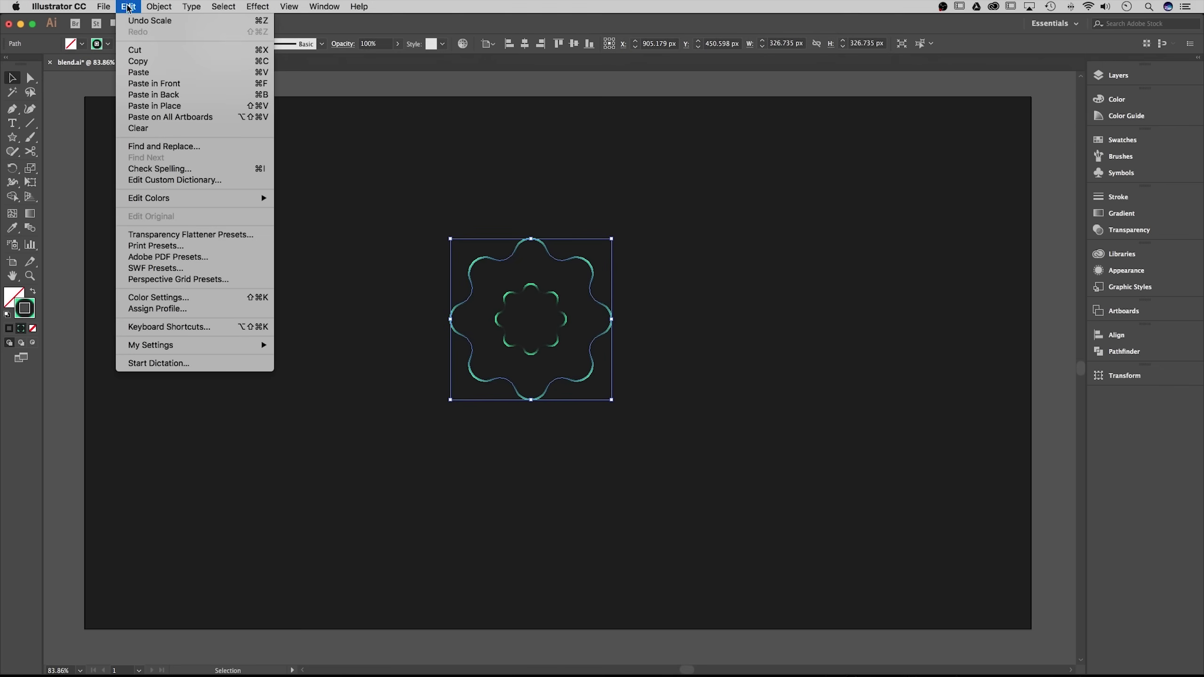
click(163, 106)
drag(612, 238, 693, 179)
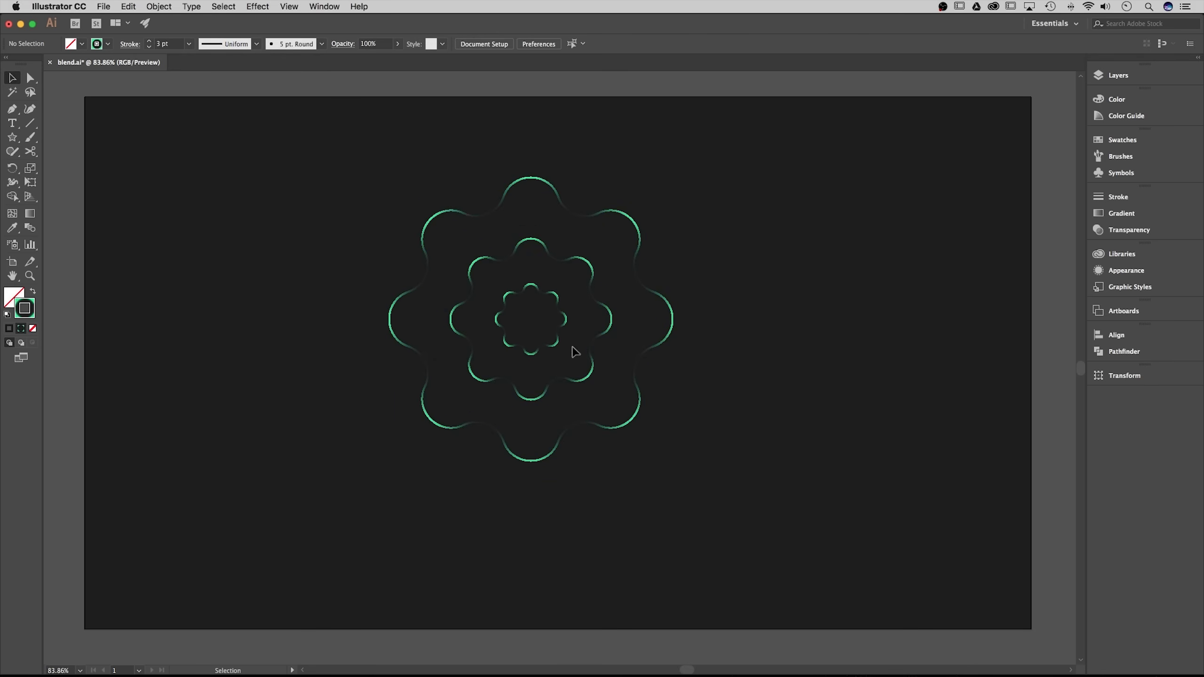
Step: Scale the innermost wavy outline down to about 93 px, then select the middle outline
click(548, 303)
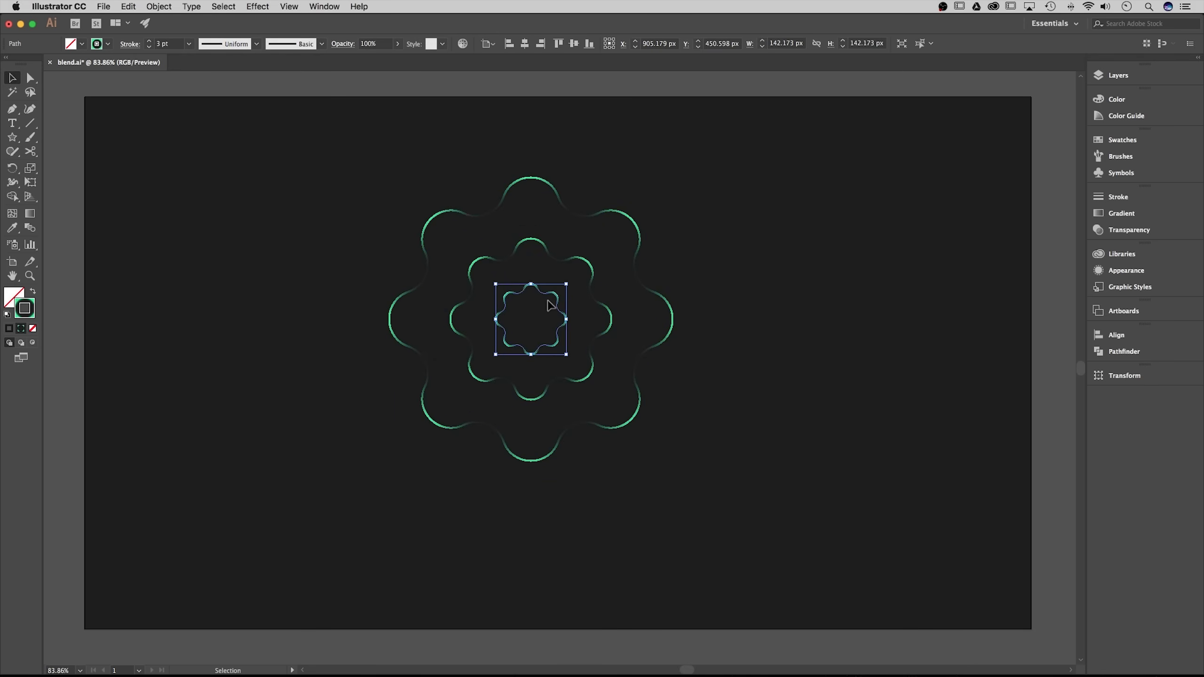
drag(566, 283, 552, 294)
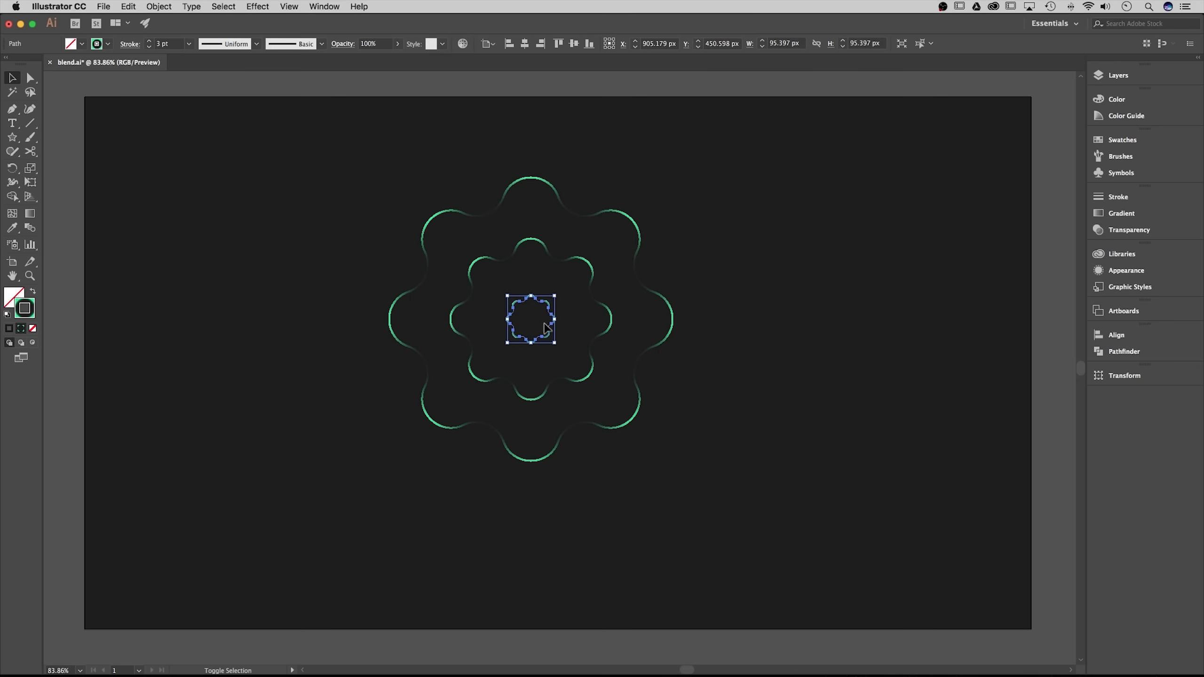
click(531, 314)
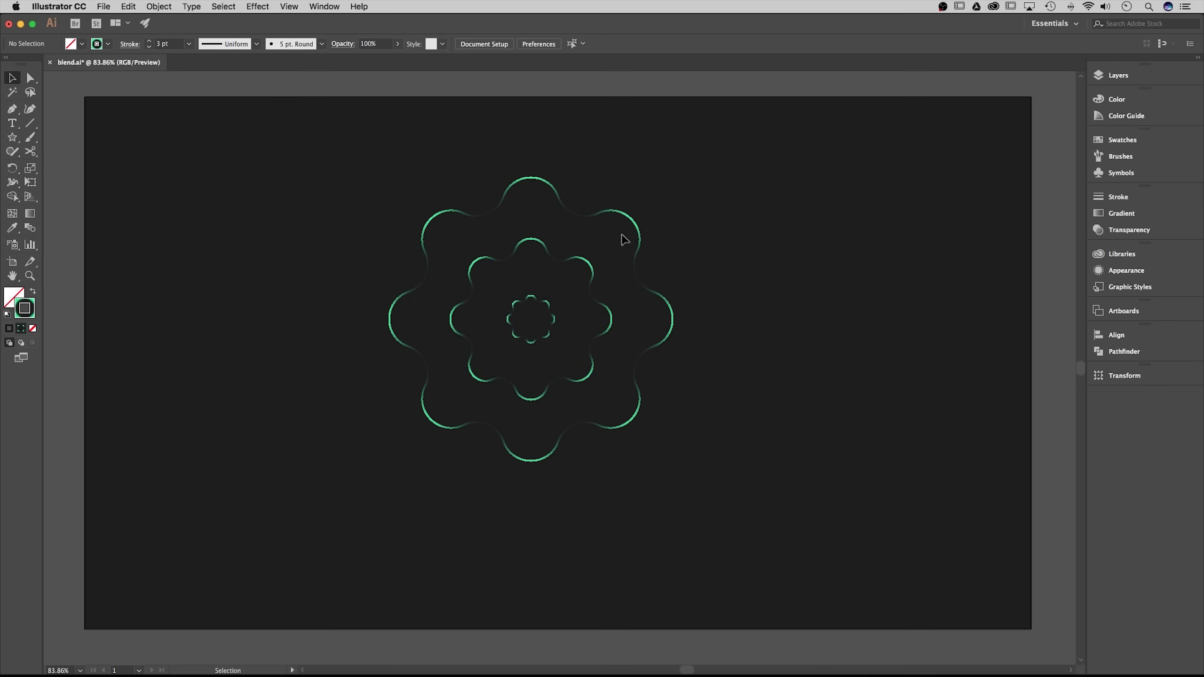
click(585, 264)
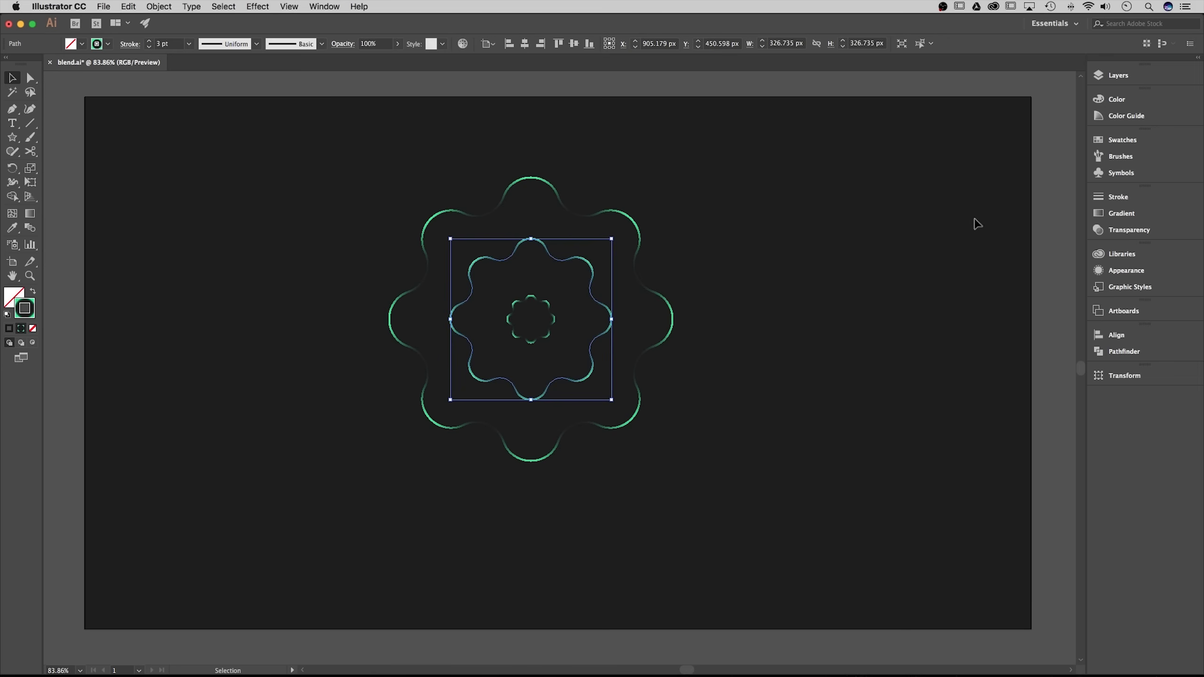
Step: On the middle ring, add a stop, move green left, the dark stop to ~75.9%, and the midpoint to ~19.6%
click(1119, 213)
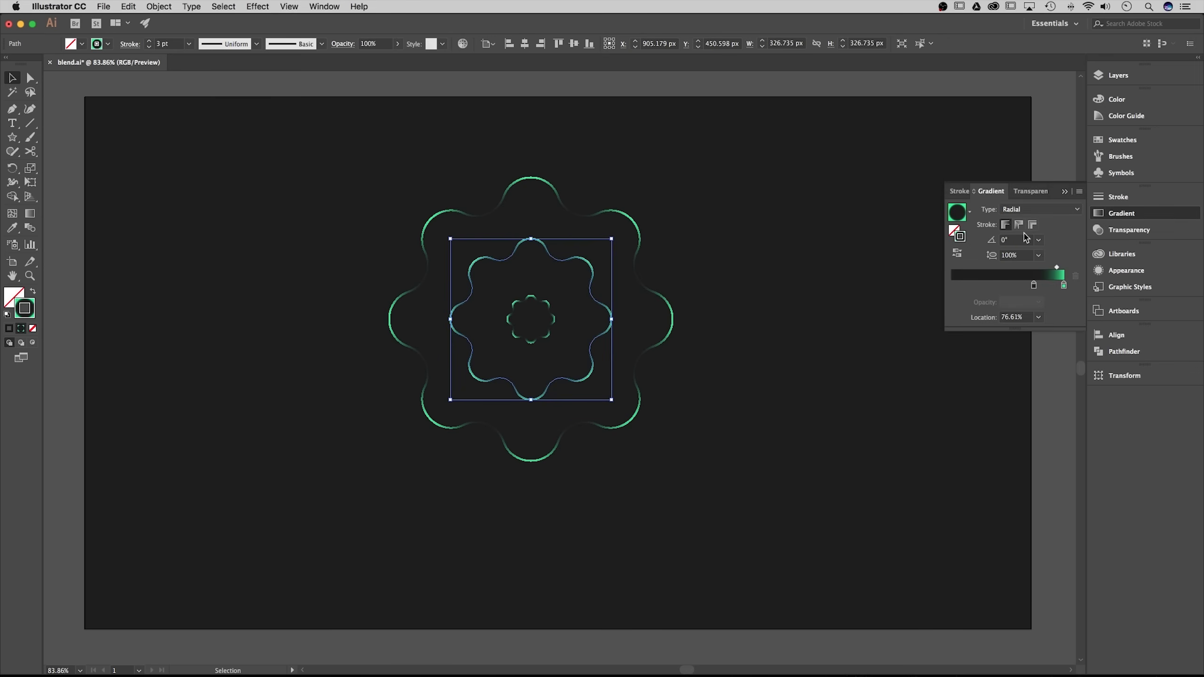
click(1035, 285)
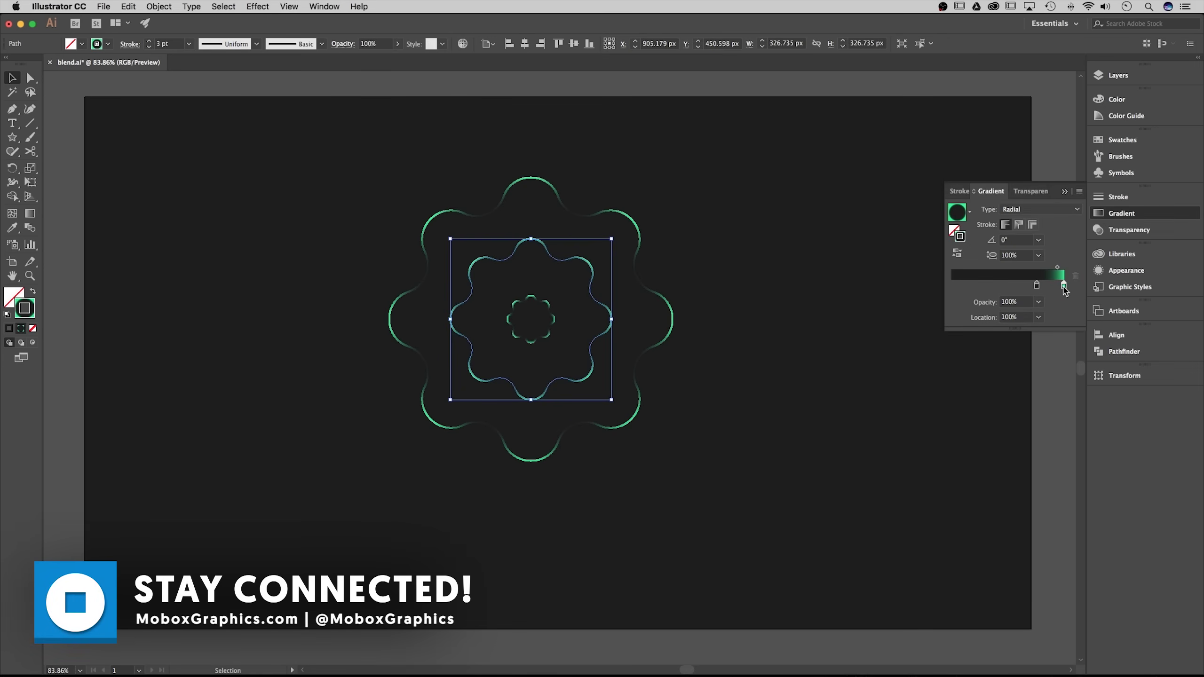
drag(1064, 286, 952, 286)
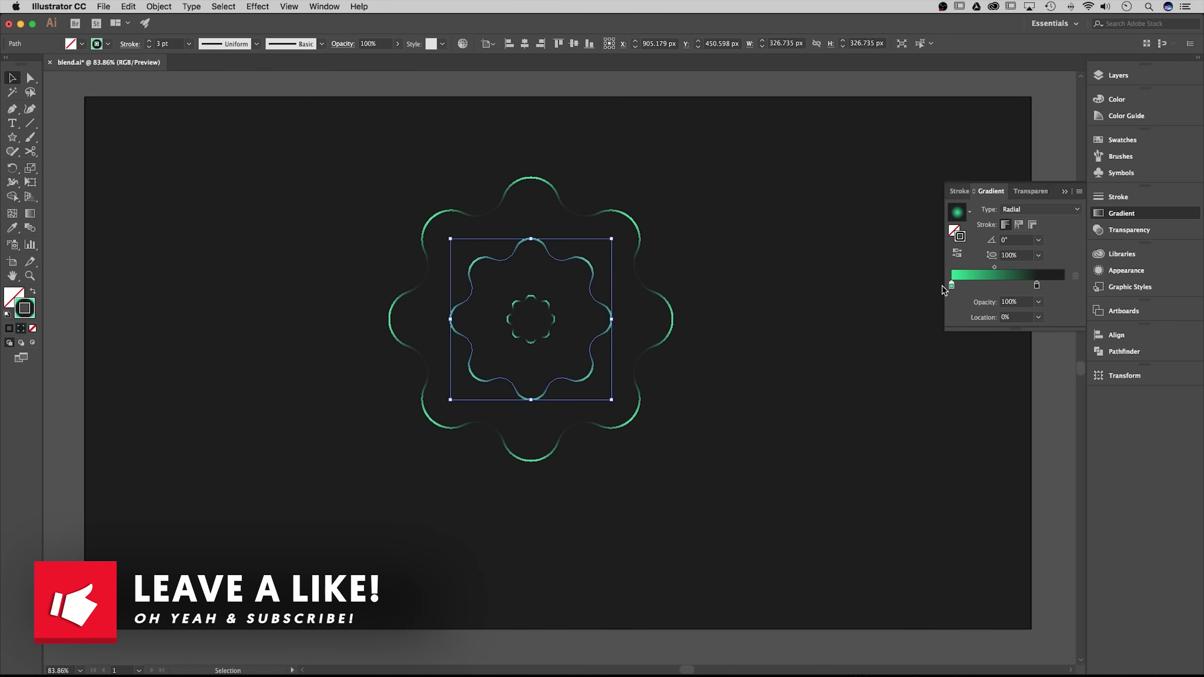
drag(1037, 288, 1036, 288)
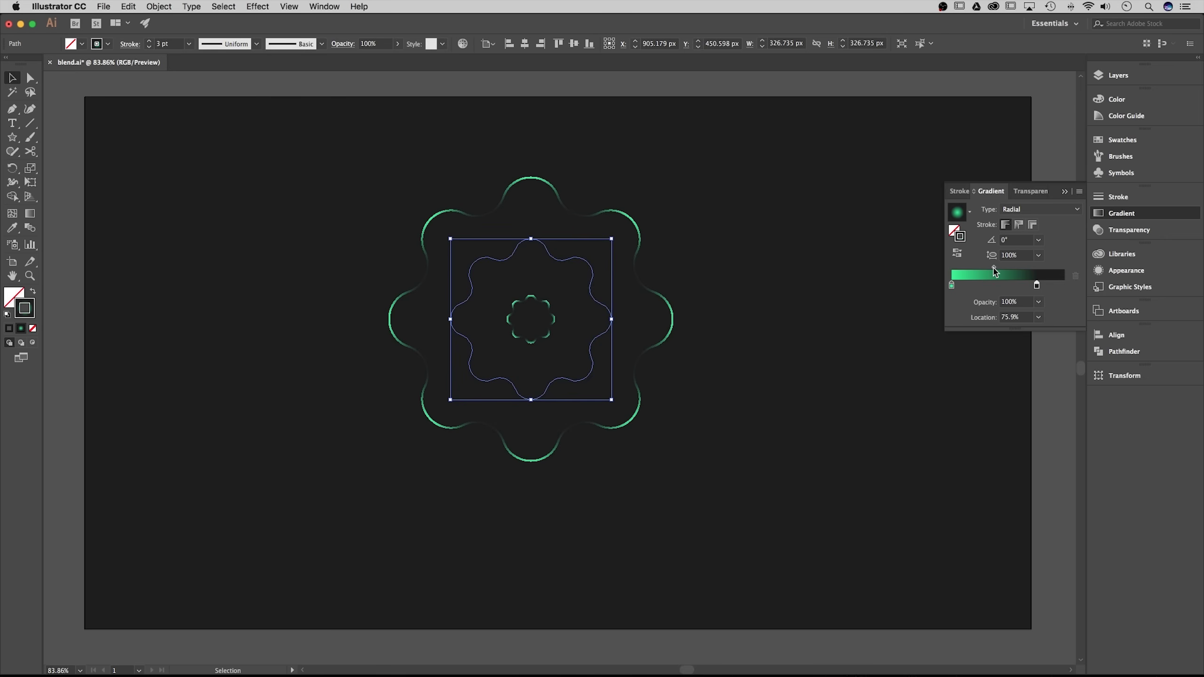
drag(995, 270, 969, 271)
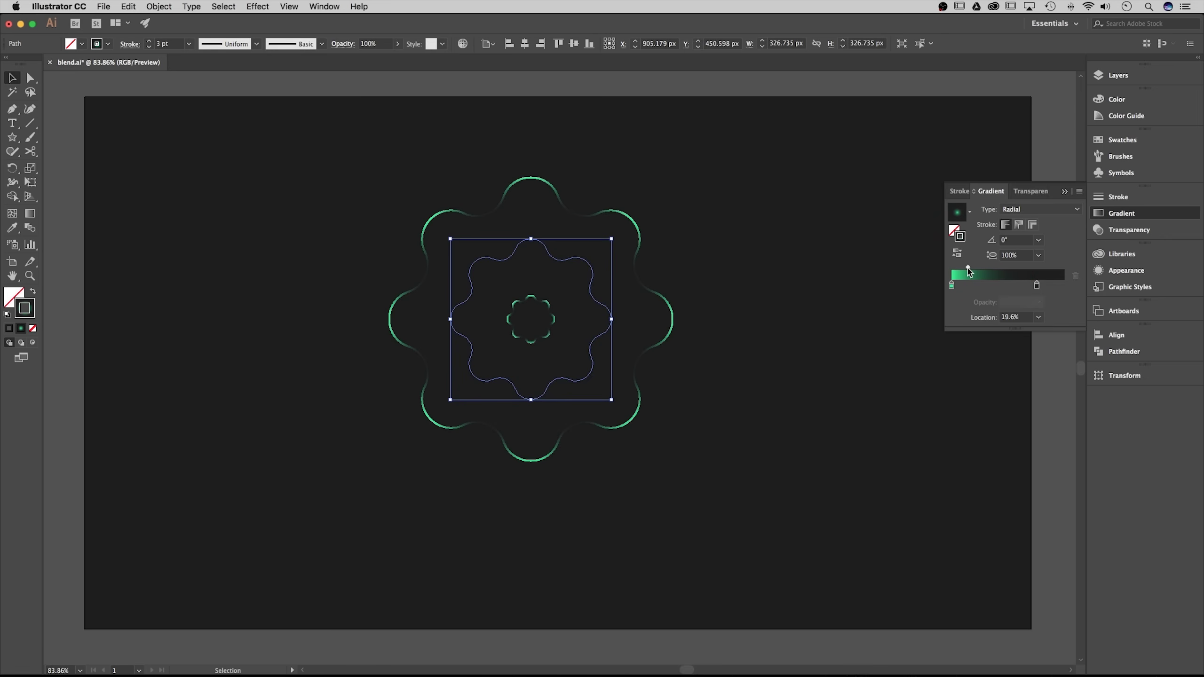
click(666, 289)
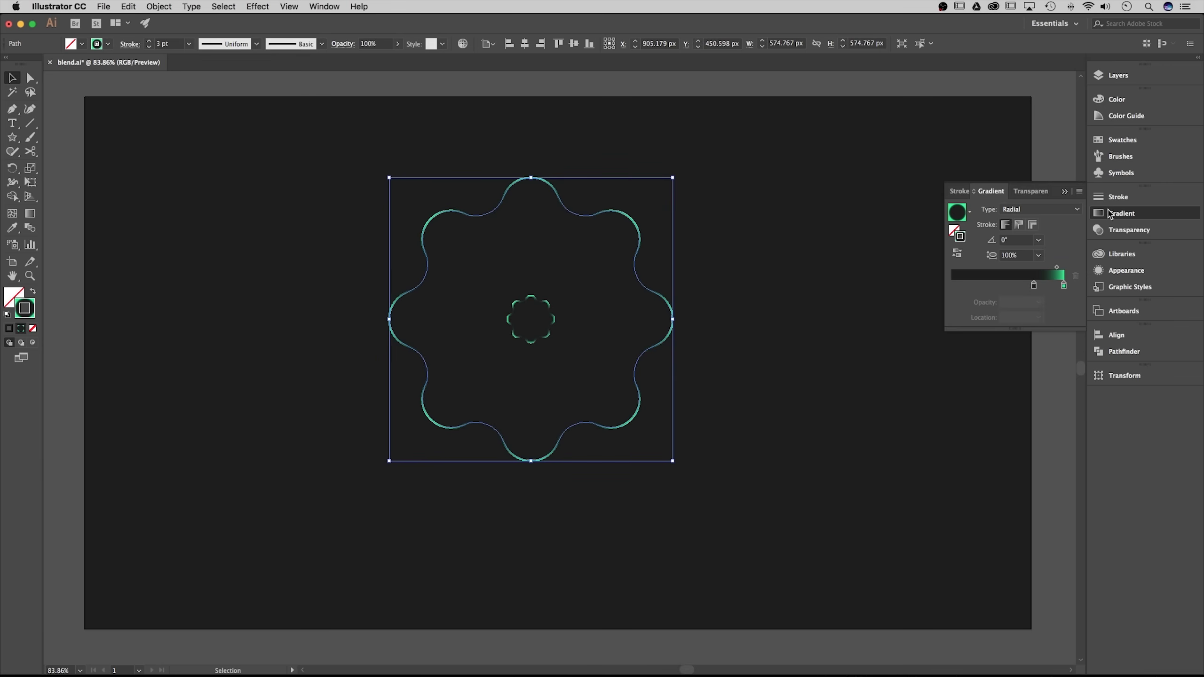
Step: Set the outer ring's gradient to green on the left, blue on the right, with the midpoint near 70%
drag(1063, 285, 951, 285)
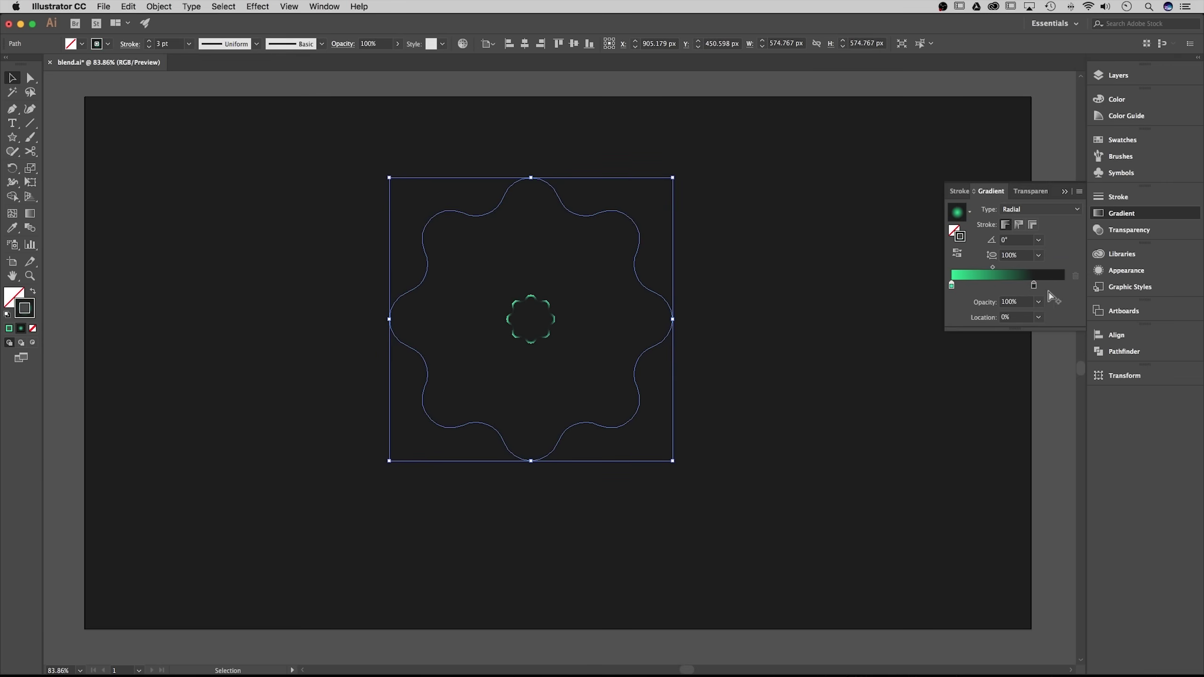
click(1034, 285)
drag(1035, 285, 1065, 287)
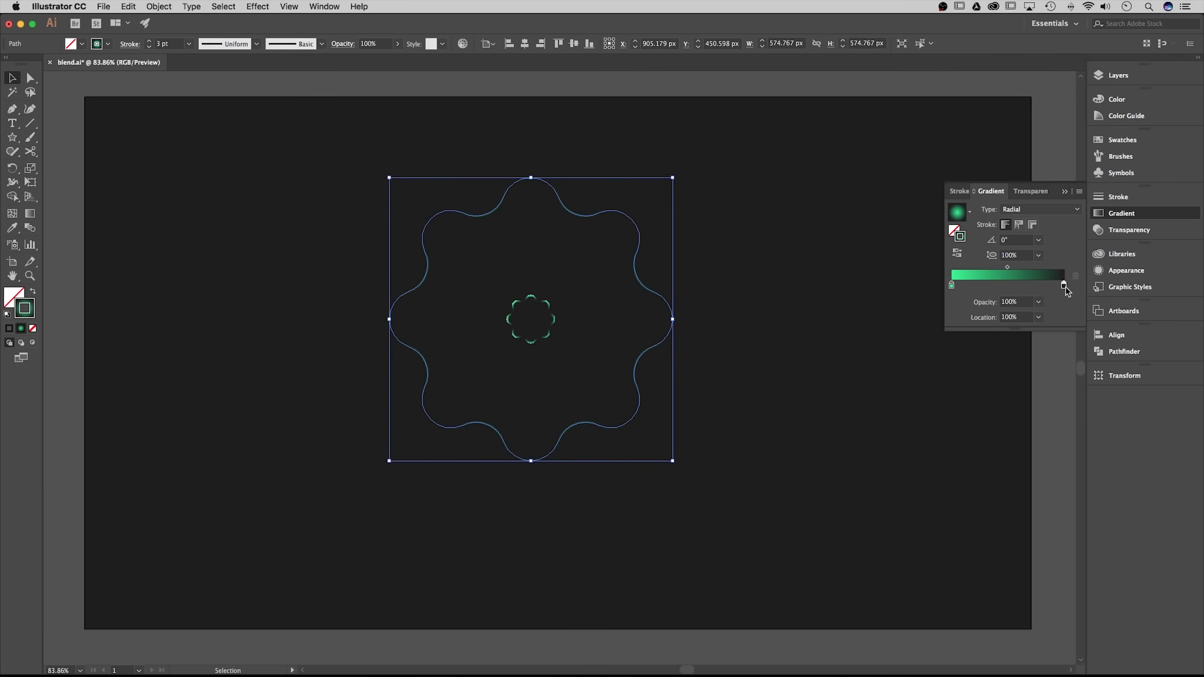
double_click(1064, 285)
click(944, 391)
click(1076, 257)
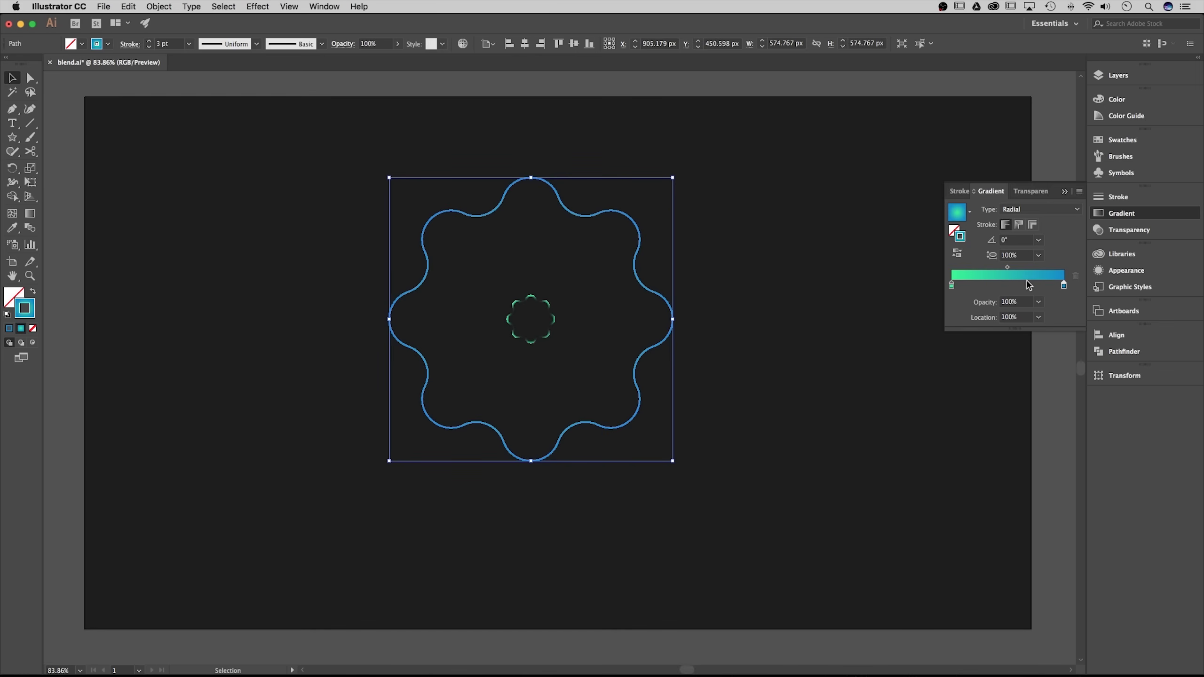
drag(1008, 270, 1032, 270)
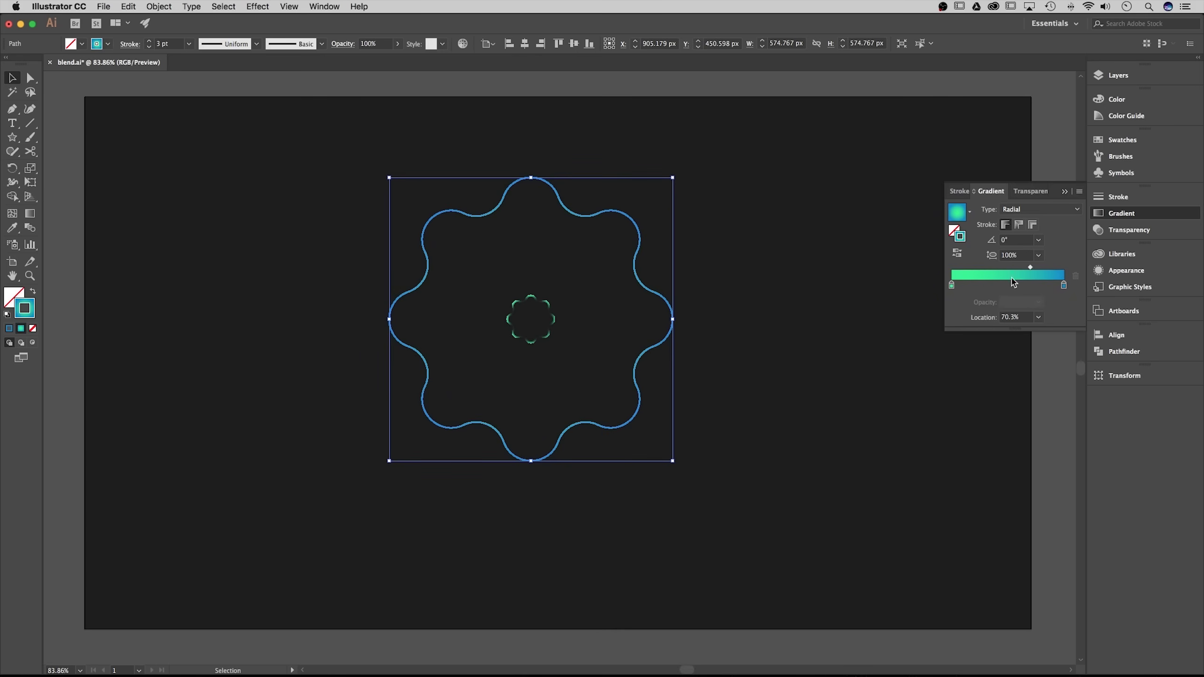
click(796, 243)
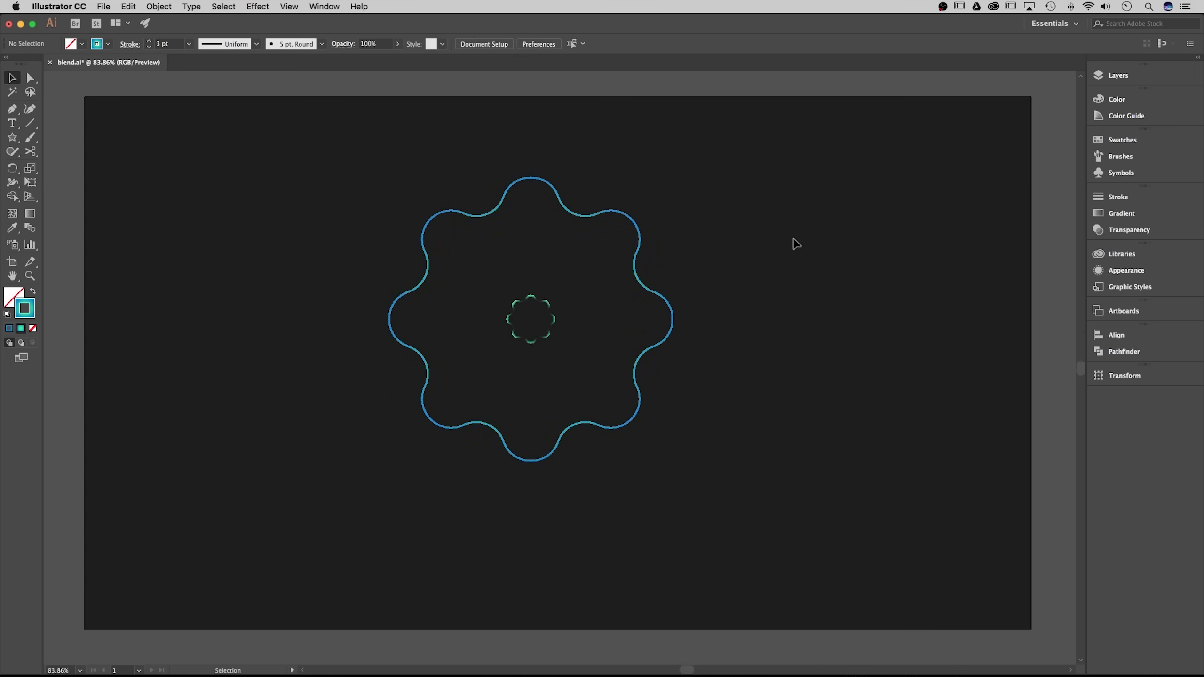
click(594, 294)
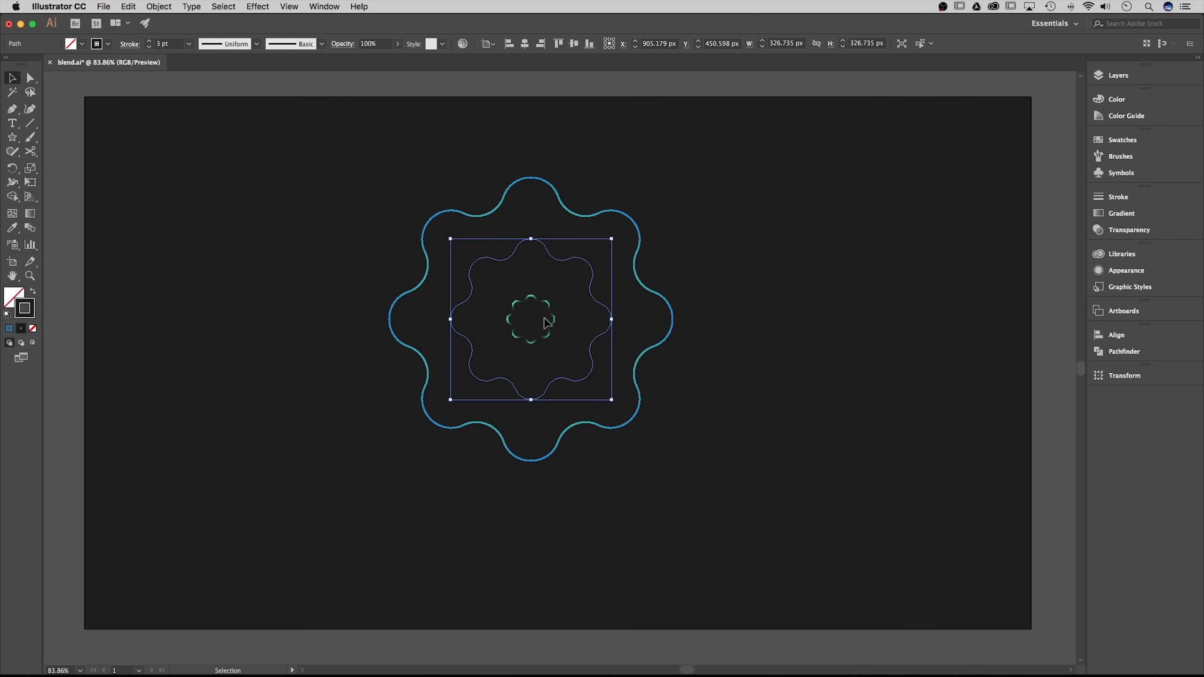
Step: Marquee-select the three wavy outlines and open the Object > Blend menu
drag(667, 217, 354, 462)
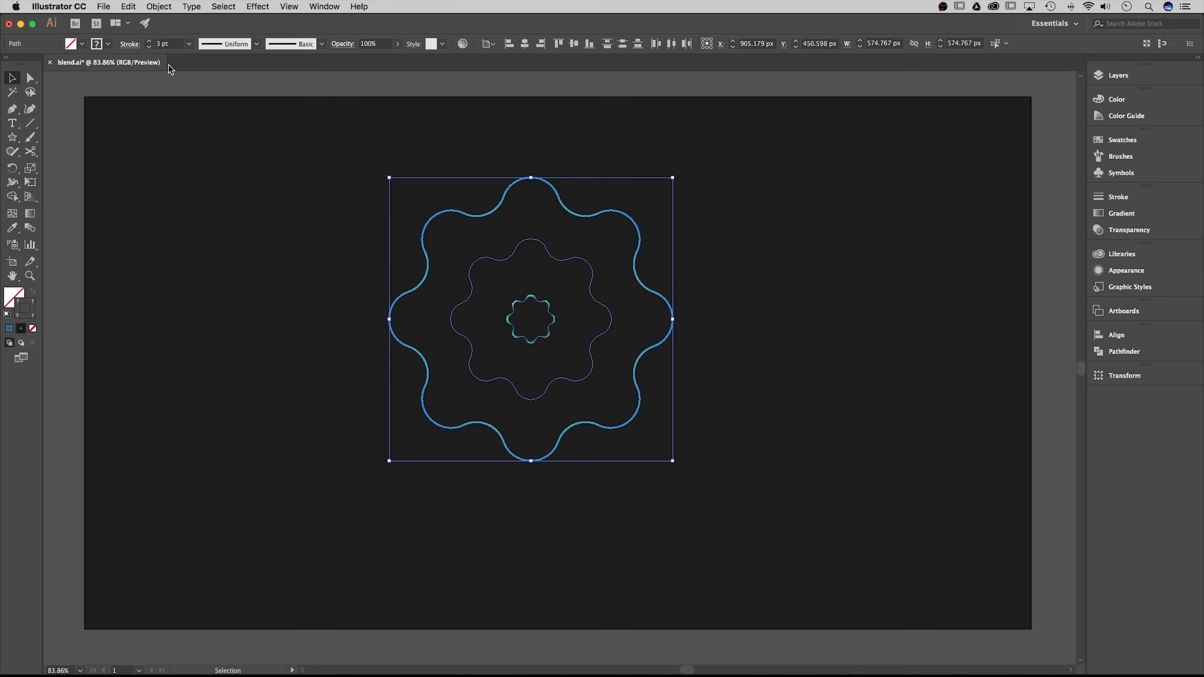
click(153, 7)
Step: Set the blend spacing to Specified Steps with a count of 25
mouse_move(216, 291)
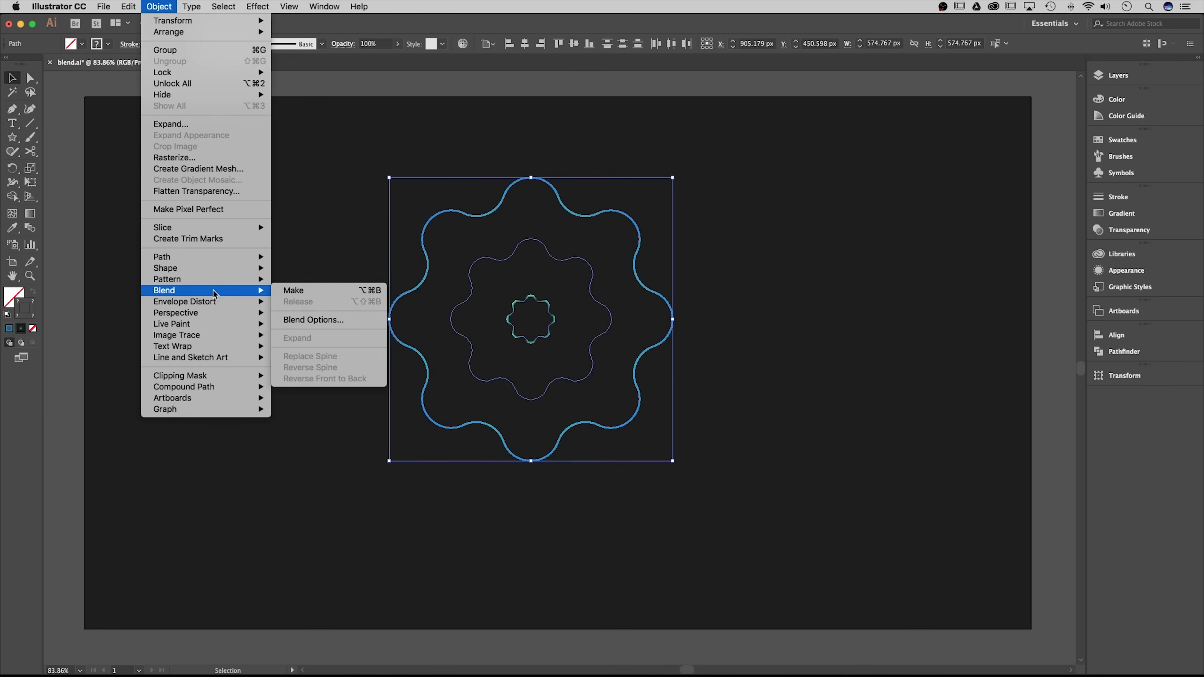
click(313, 319)
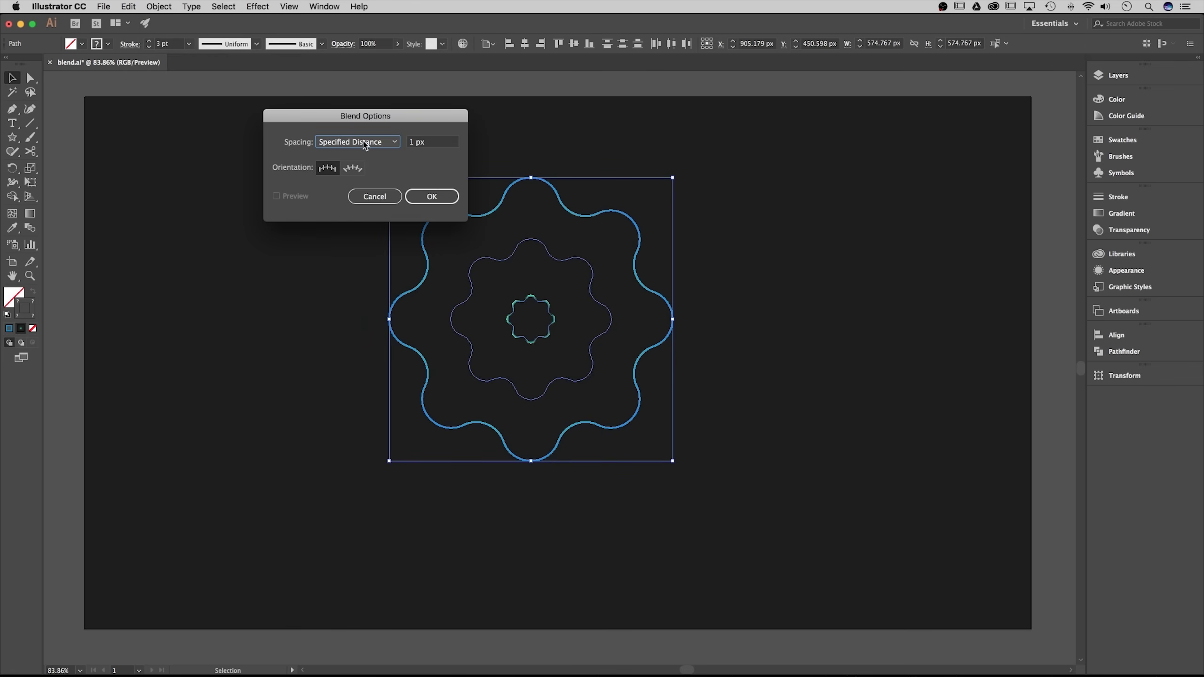
click(394, 142)
click(394, 164)
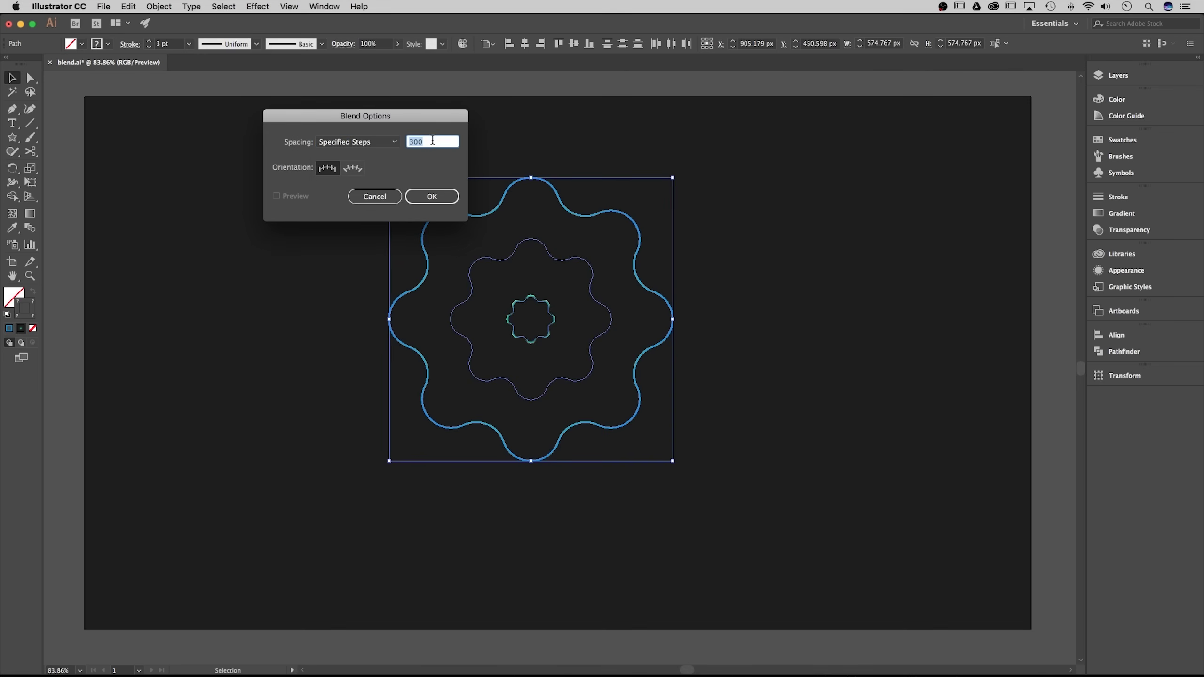
text(25)
drag(423, 142, 407, 143)
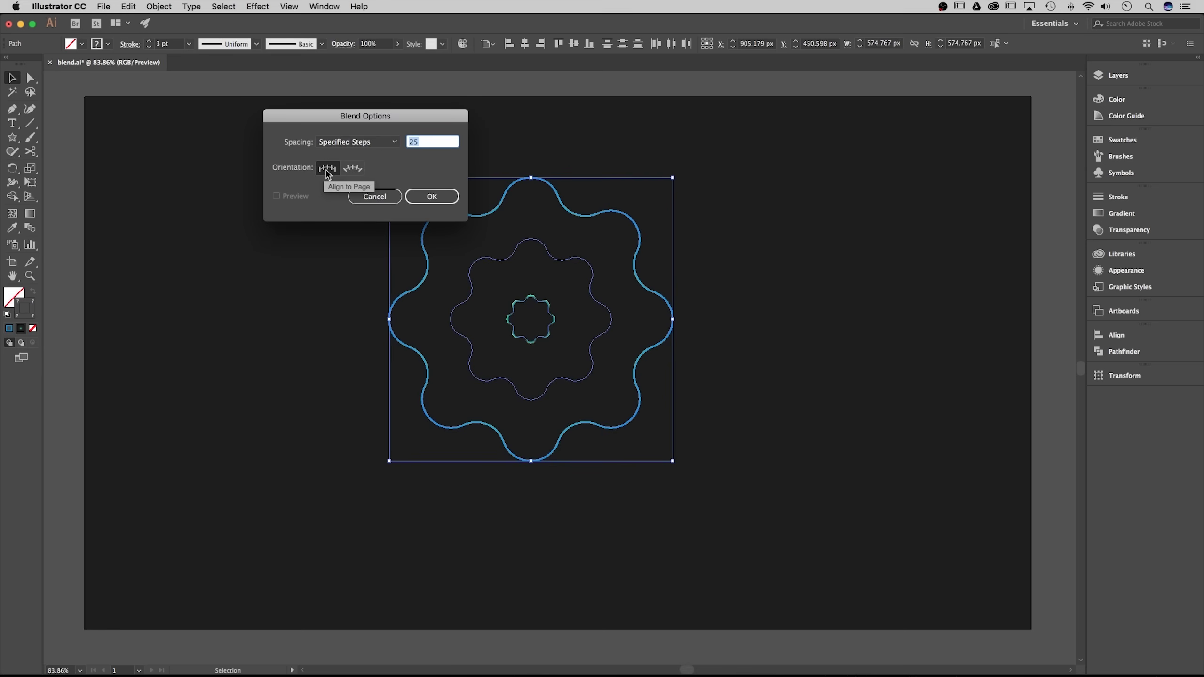
click(431, 195)
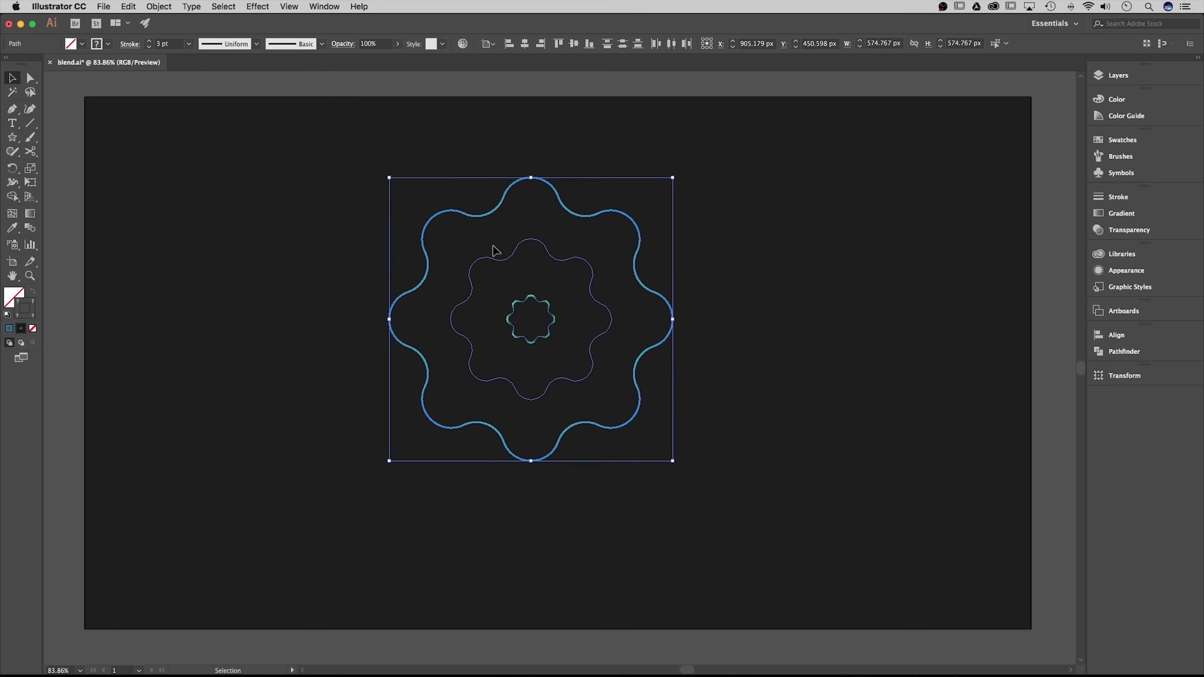
Step: Make a blend of the three wavy star outlines and zoom in to inspect its rings
click(156, 6)
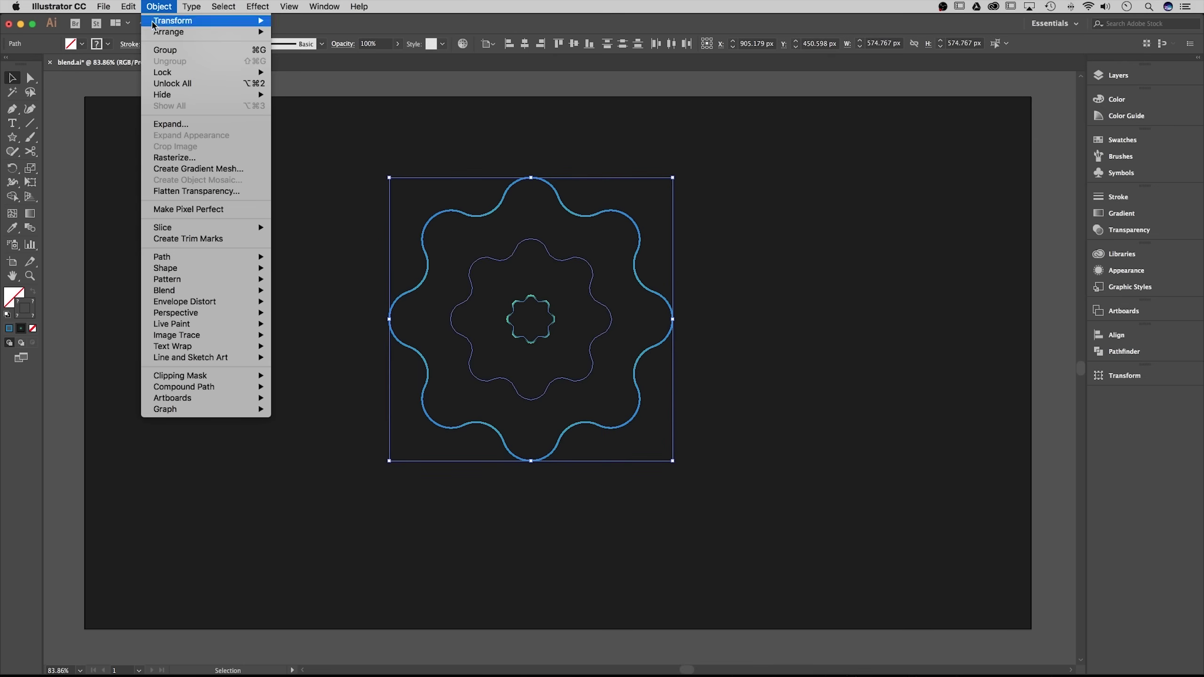
mouse_move(186, 290)
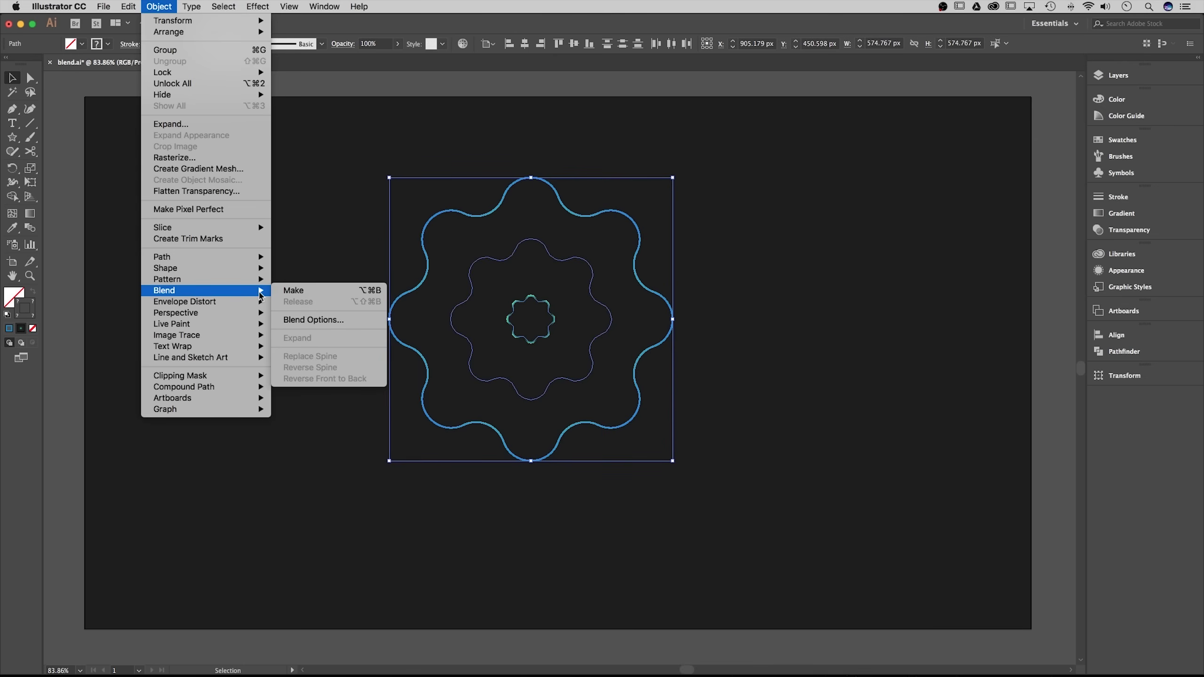
click(303, 290)
click(771, 313)
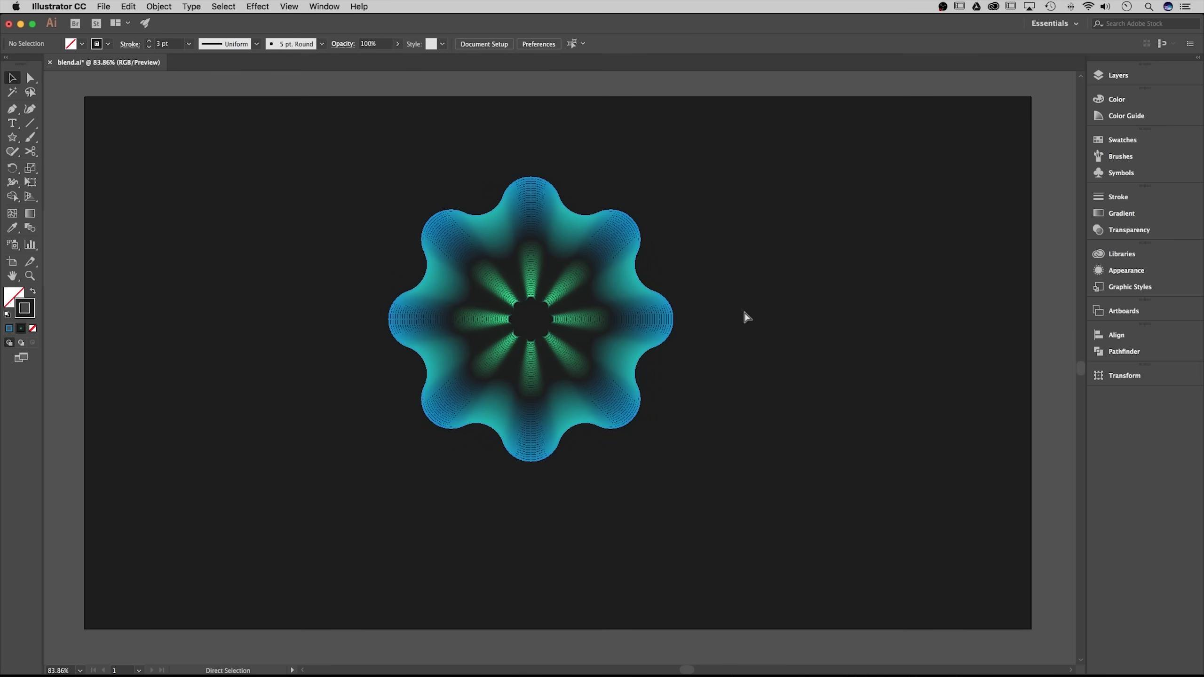
key(super+equal)
key(super+equal)
key(super+equal)
key(super+equal)
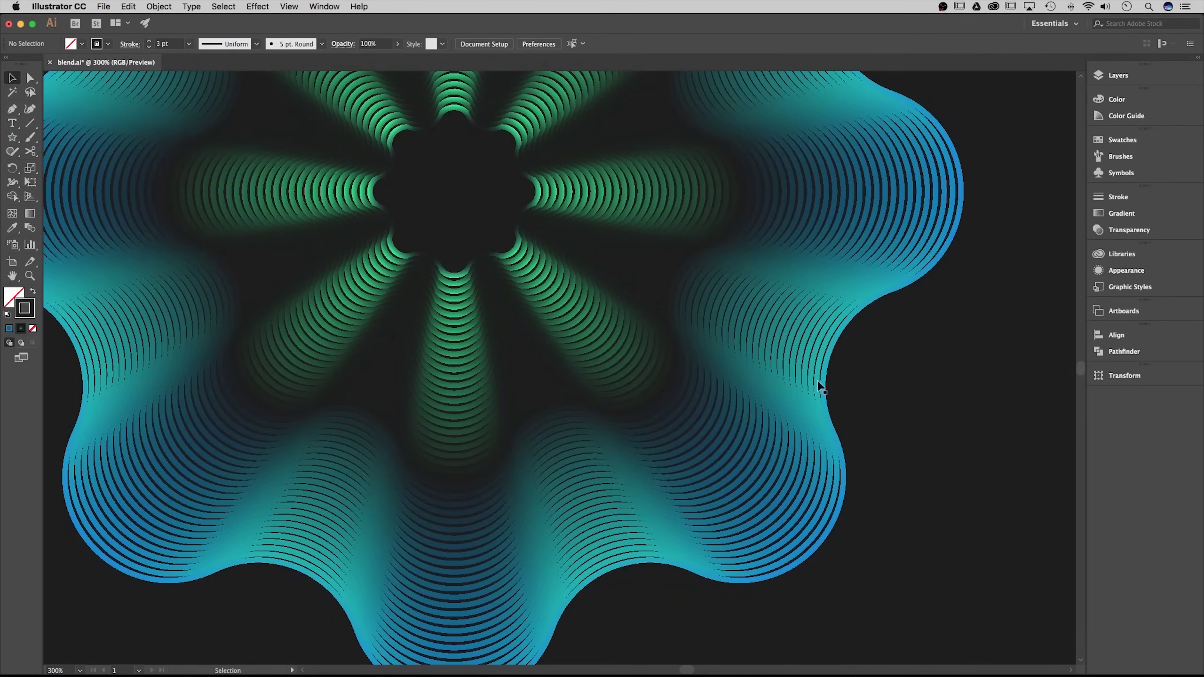
key(super+minus)
key(super+minus)
key(super+minus)
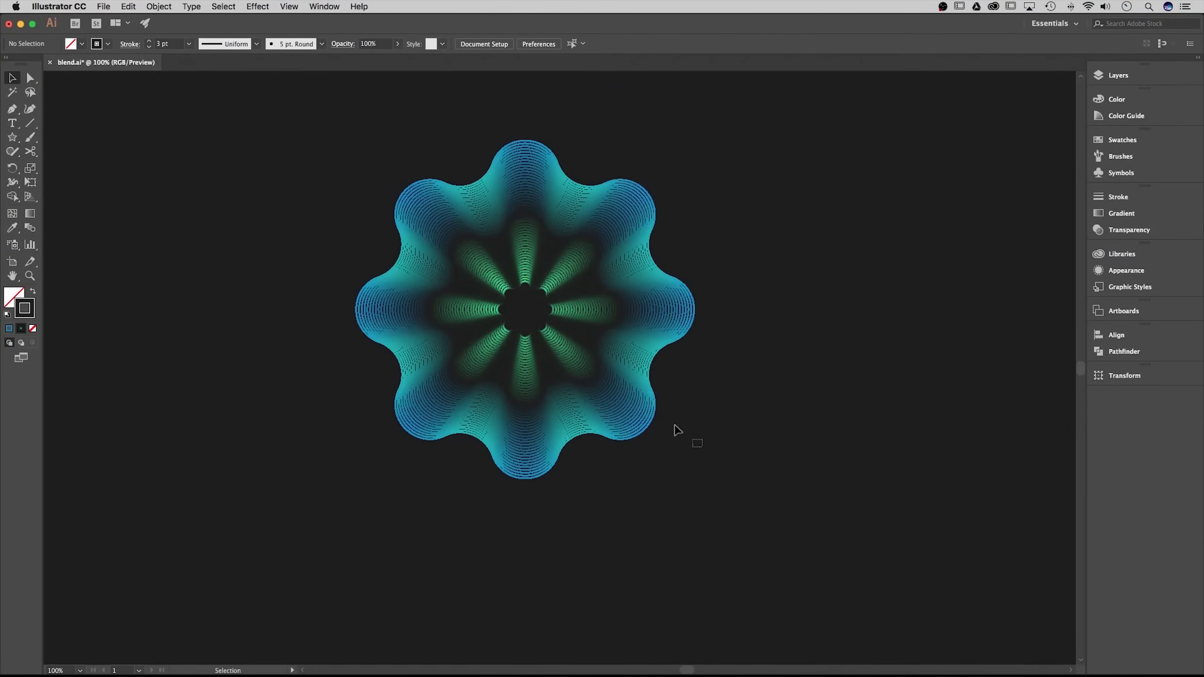
Step: Select the flower blend and nudge it up and to the right
drag(675, 426, 334, 167)
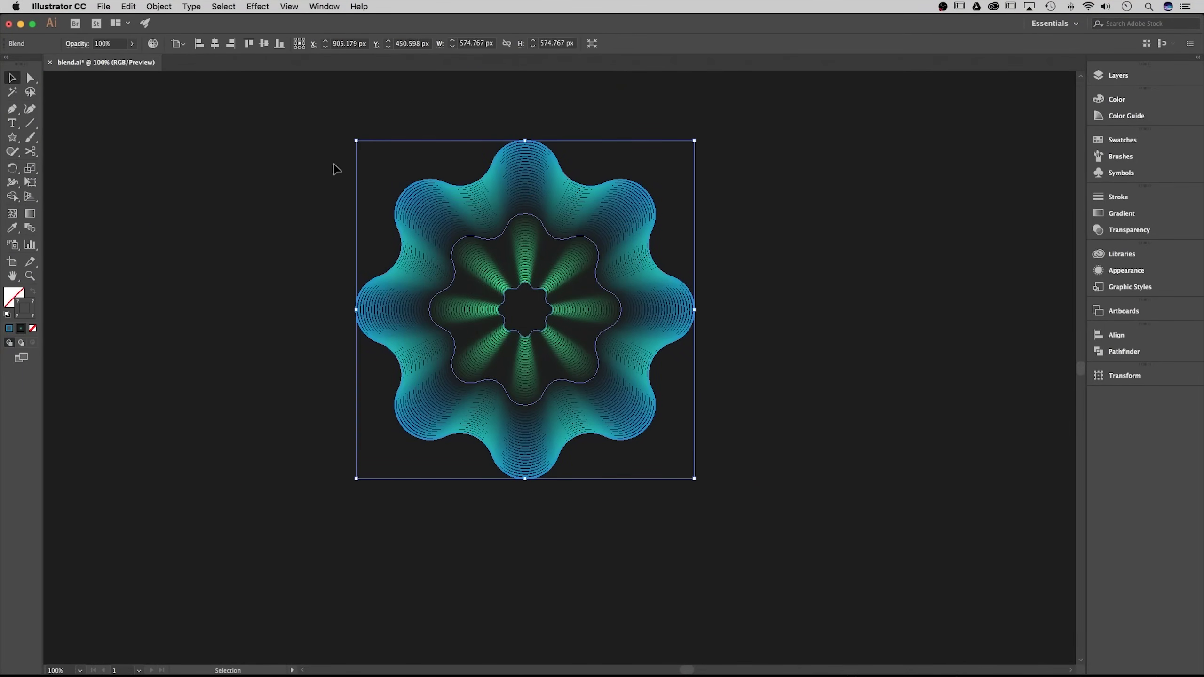
click(313, 213)
scroll(608, 237, up, 1)
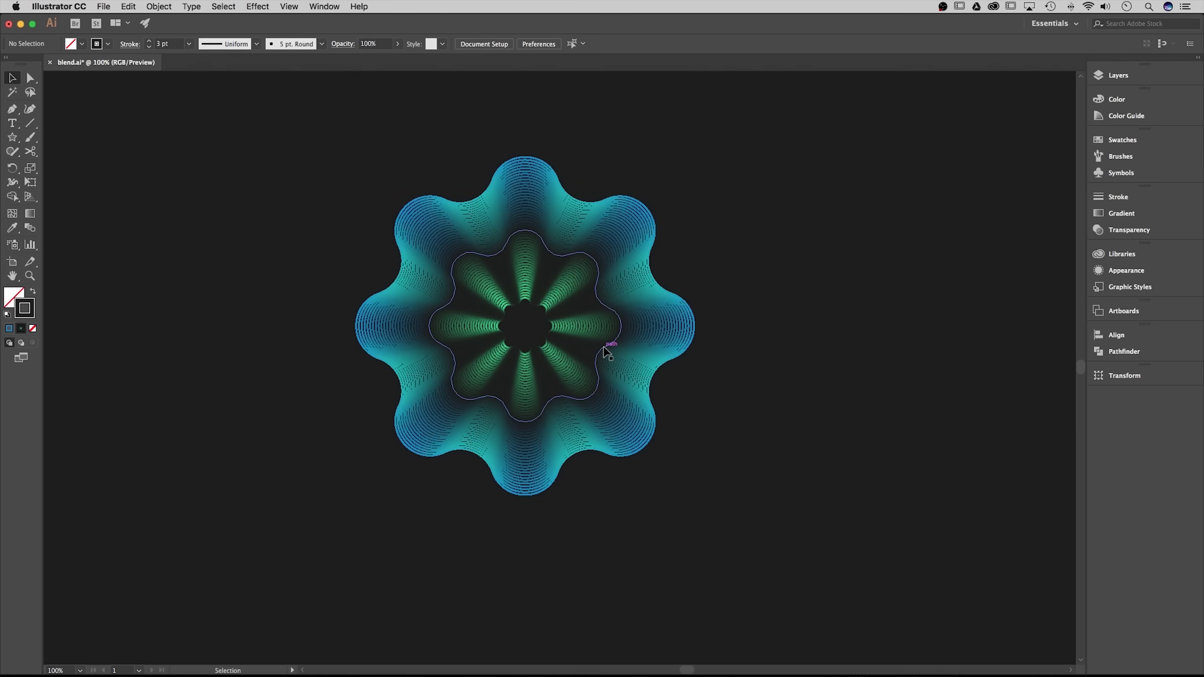
click(621, 349)
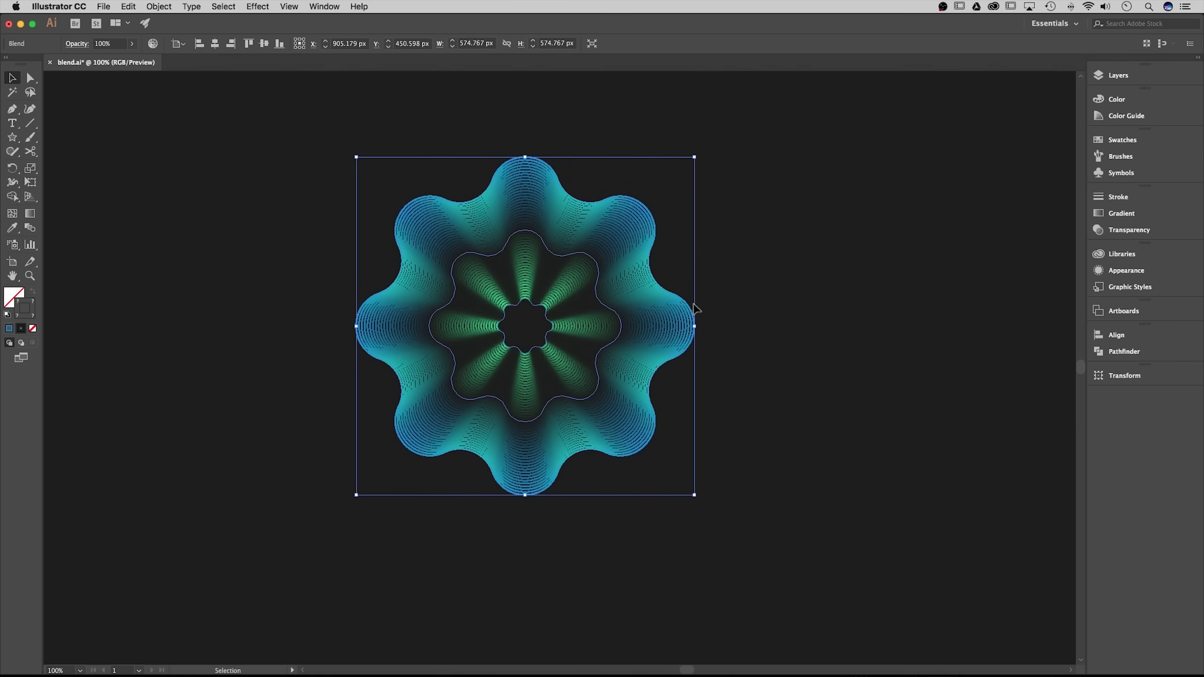
drag(695, 308, 727, 274)
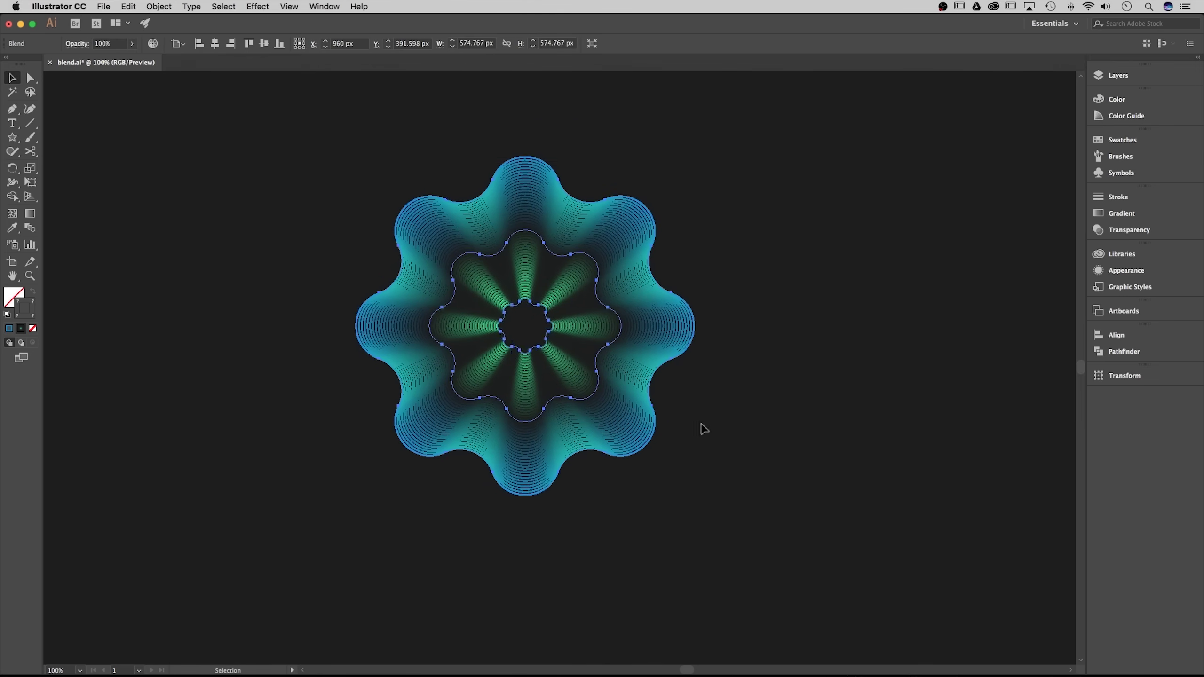
click(642, 331)
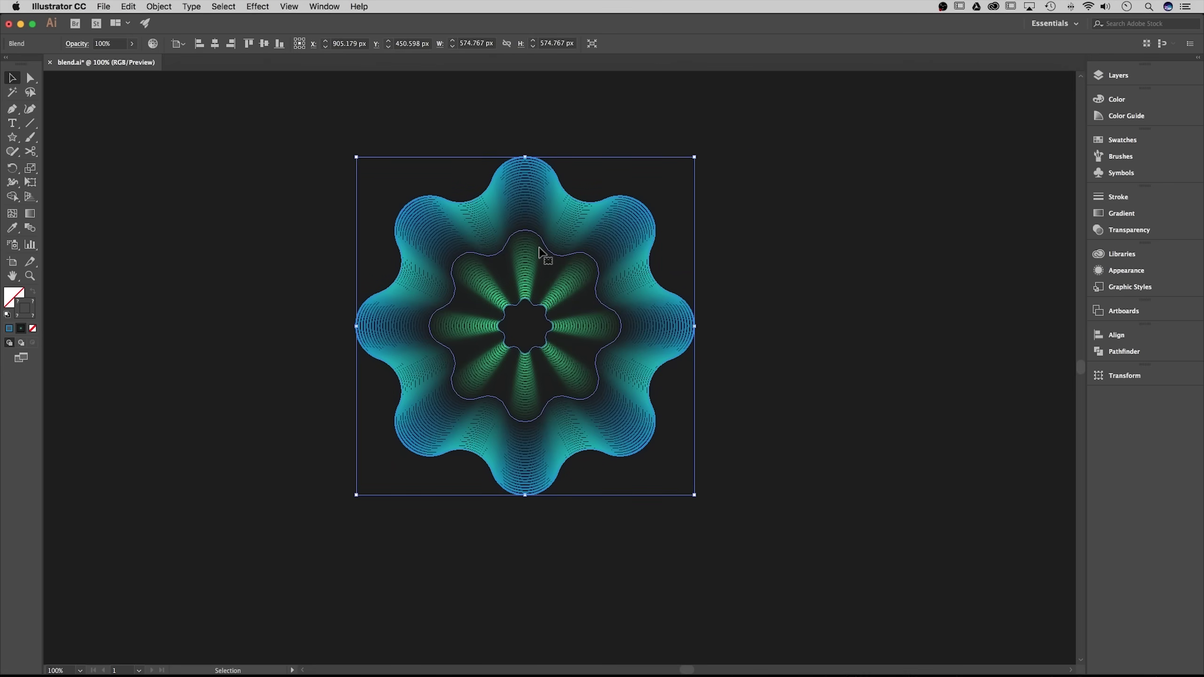
Step: Apply a smooth Zig Zag effect to the blend: 35 px absolute size, 5 ridges per segment
click(257, 5)
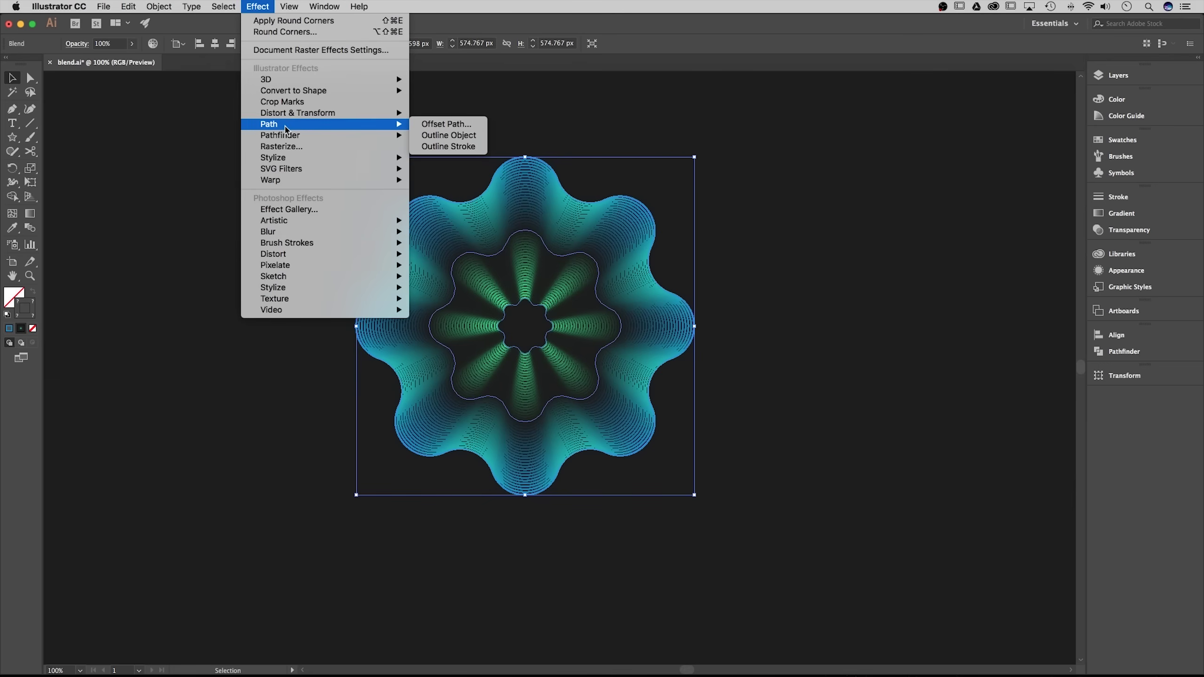
mouse_move(308, 114)
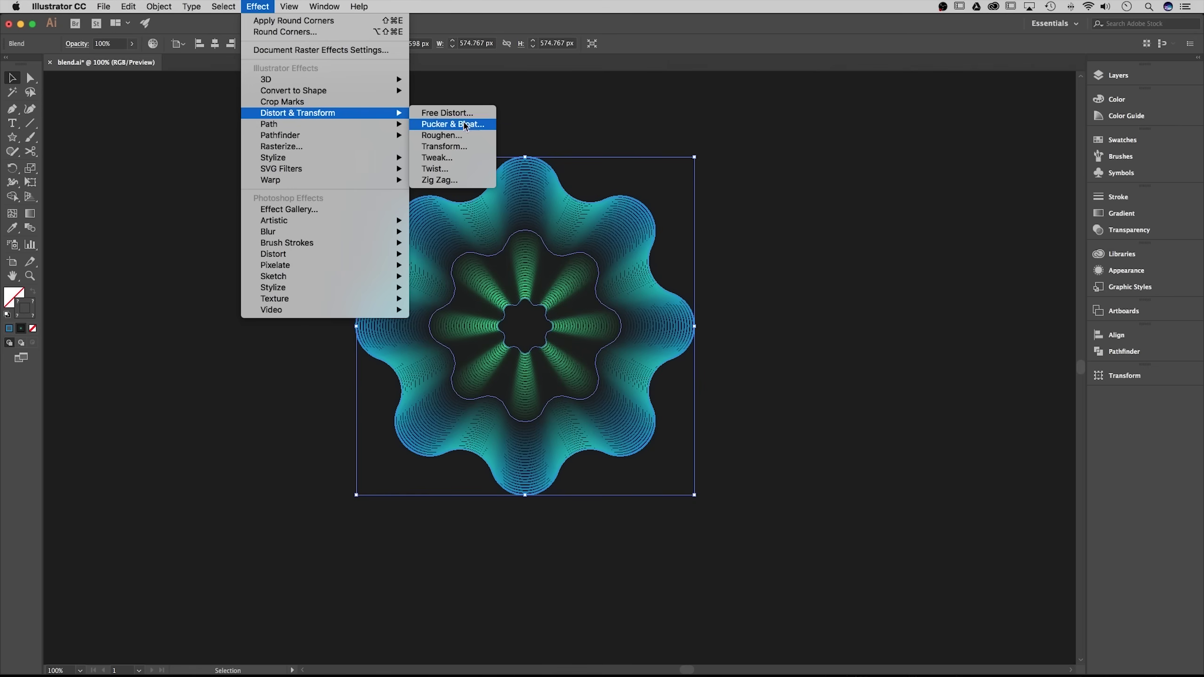
click(443, 180)
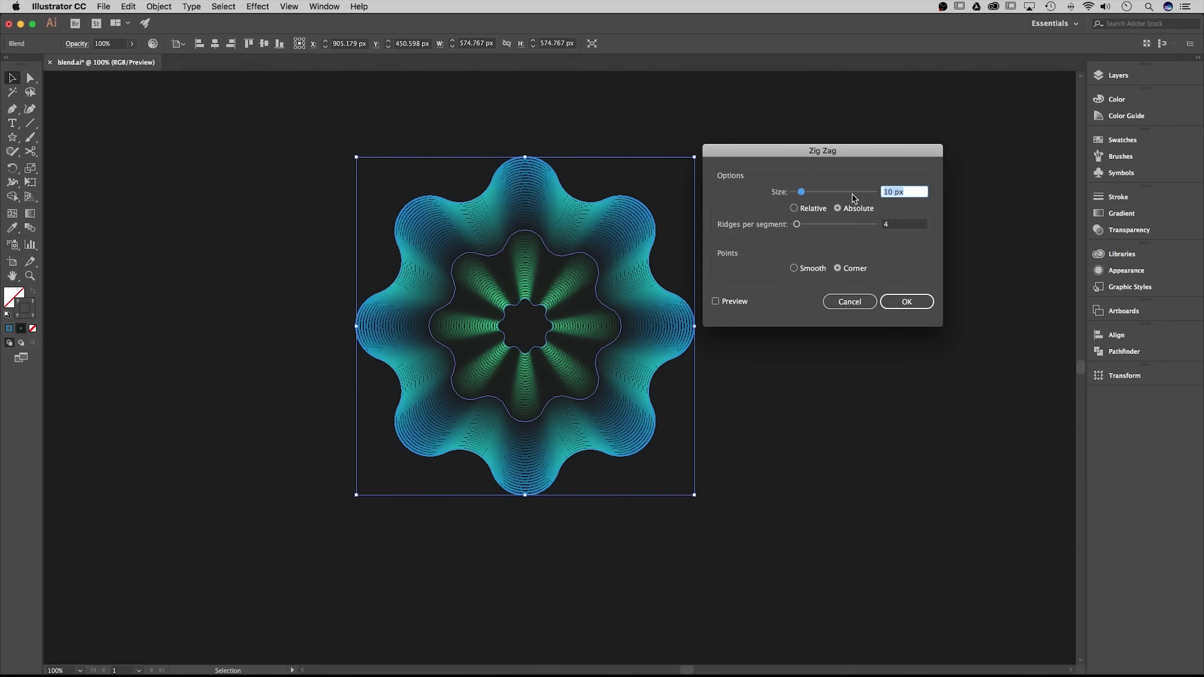
text(35)
click(838, 209)
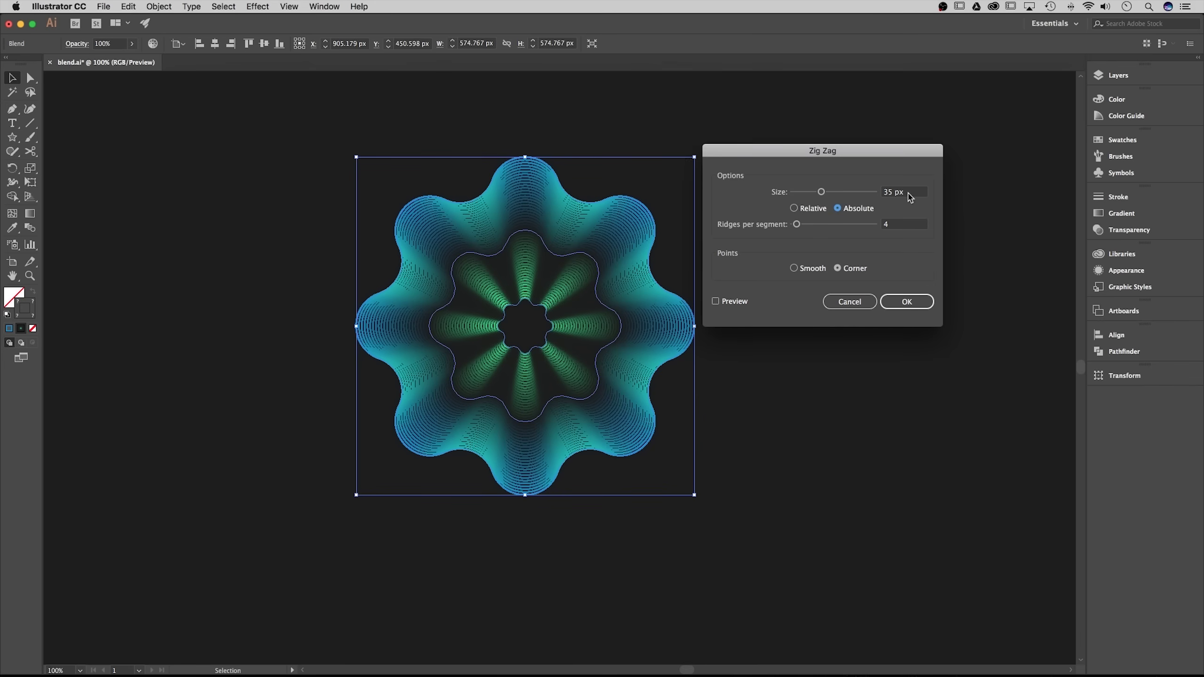
click(902, 226)
click(795, 268)
click(717, 302)
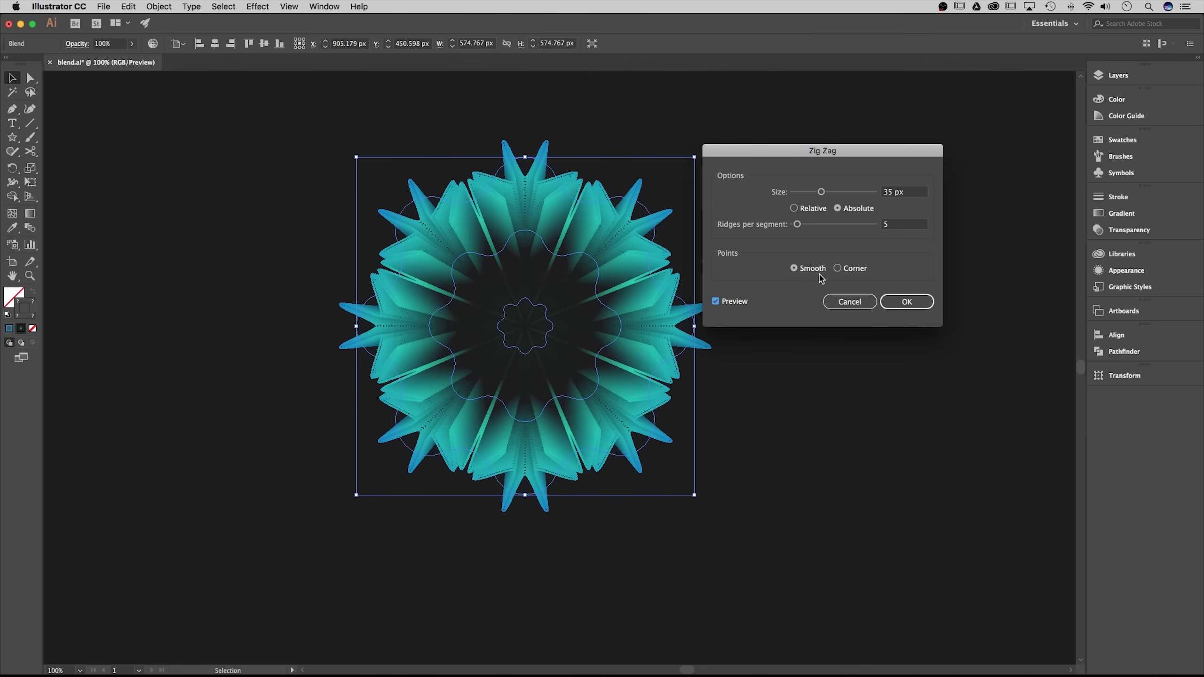
click(907, 304)
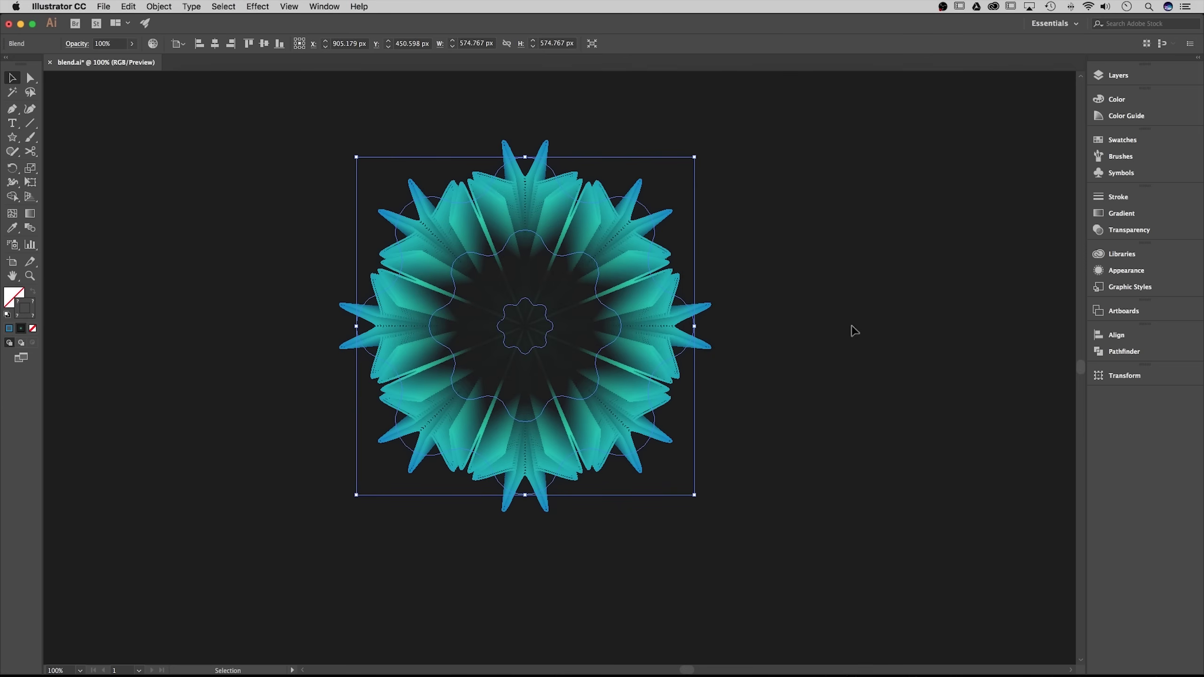
click(871, 350)
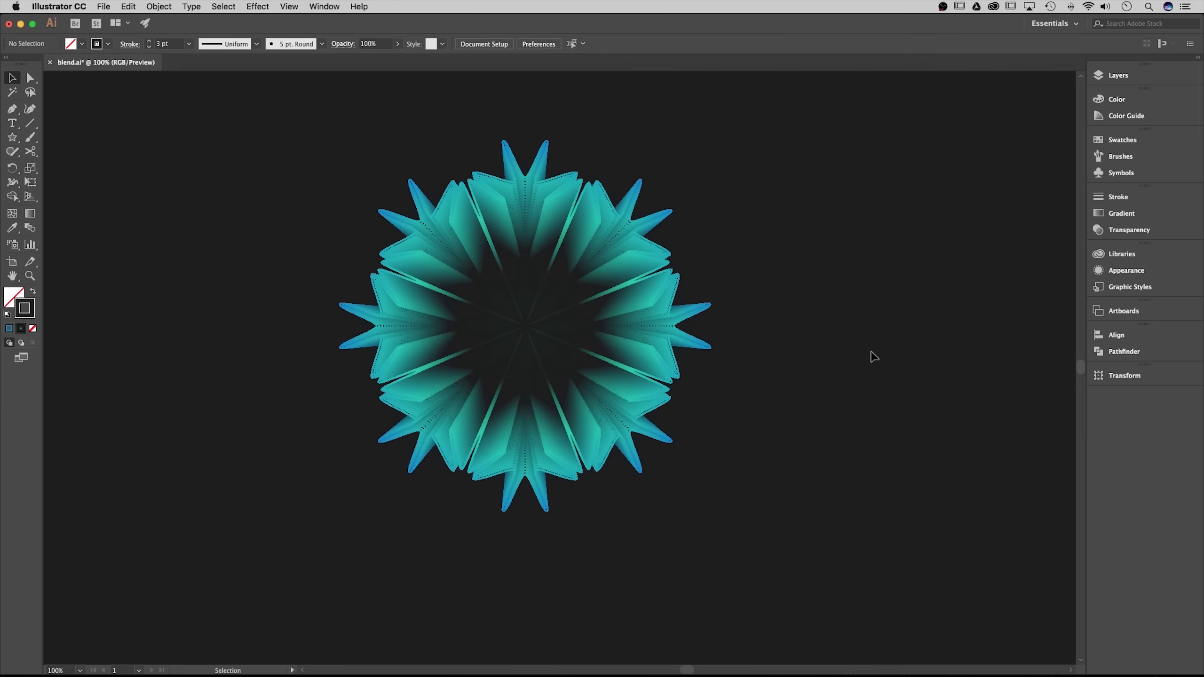
Step: Add a 90% Pucker & Bloat to the blend and show its Appearance panel
click(559, 327)
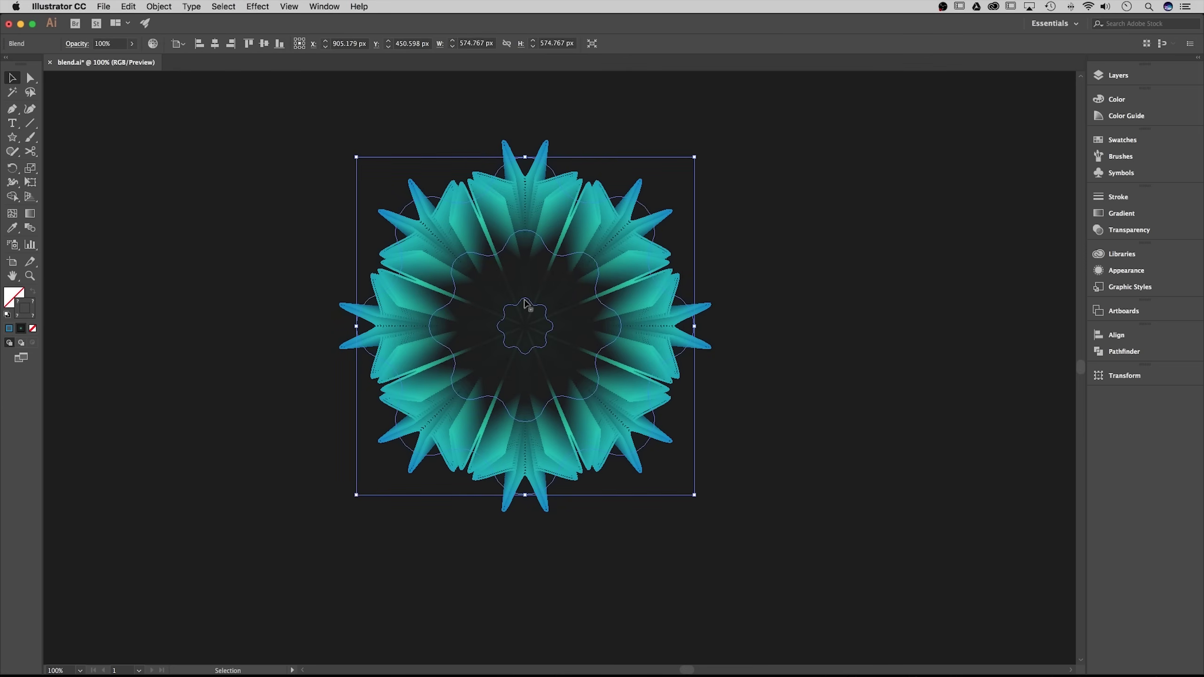
click(260, 6)
mouse_move(291, 114)
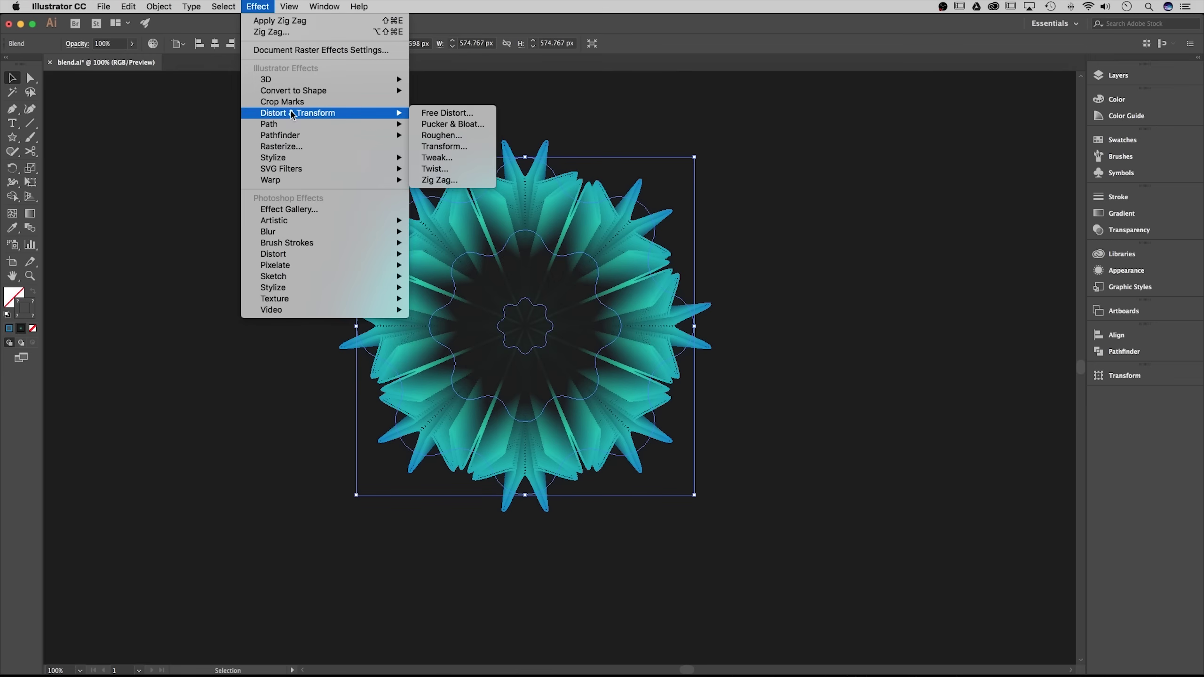
click(453, 123)
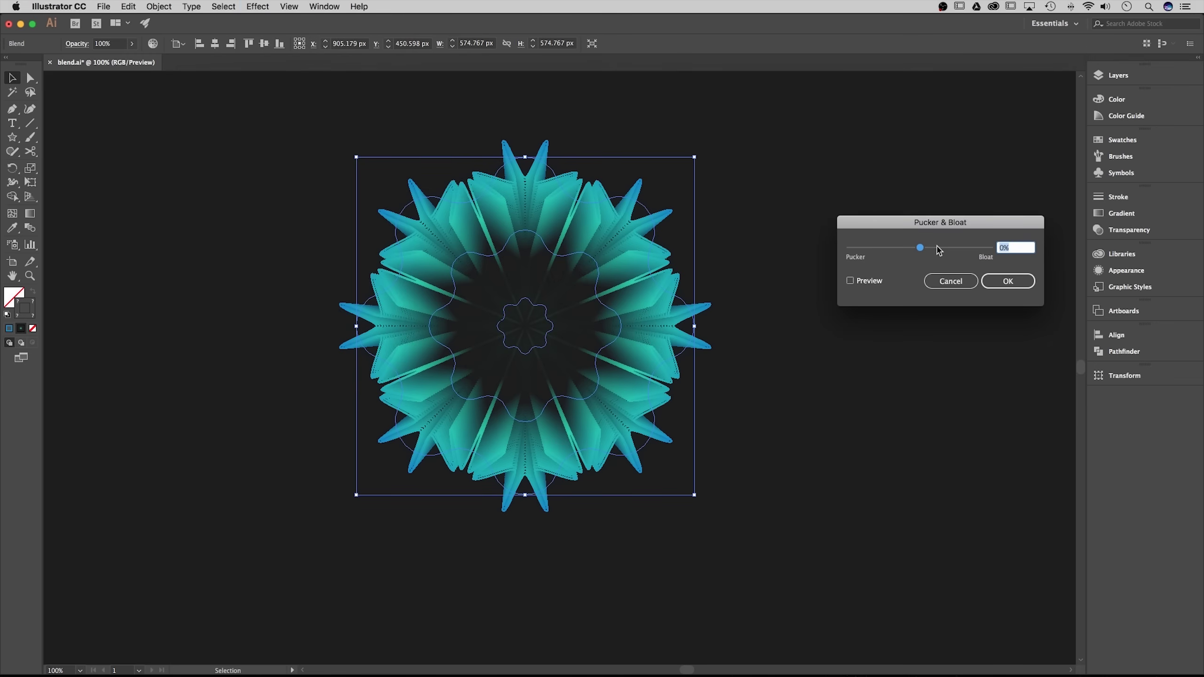
text(90)
click(862, 282)
click(862, 282)
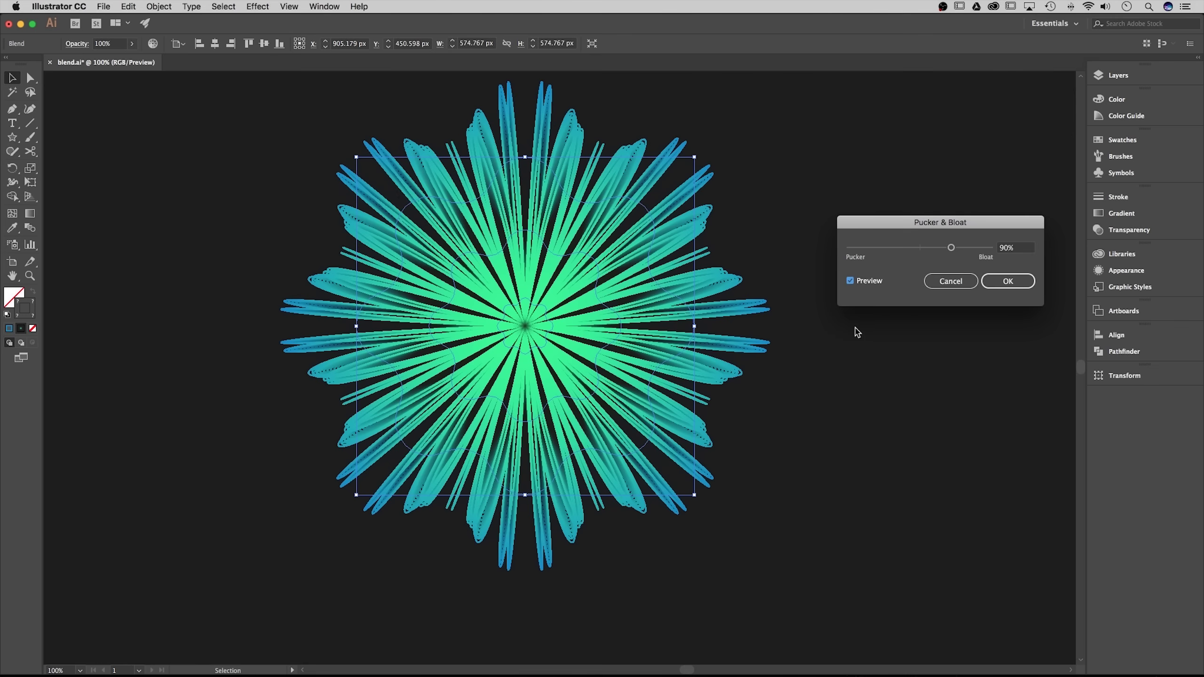
click(1019, 281)
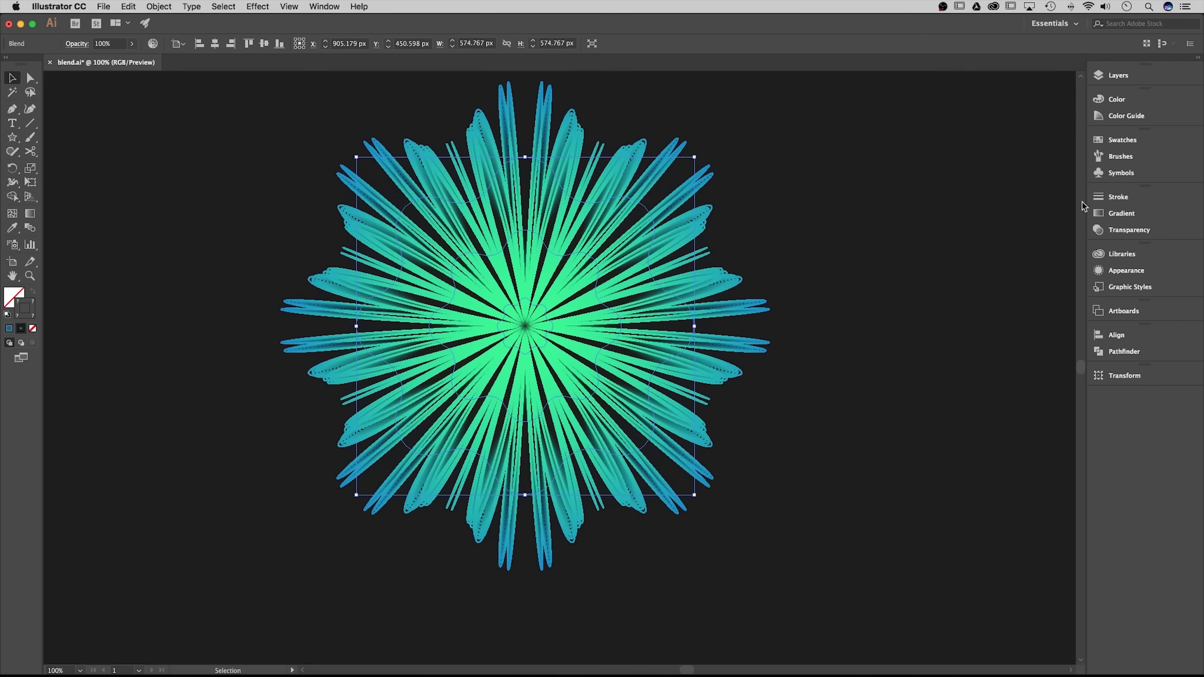
click(1126, 270)
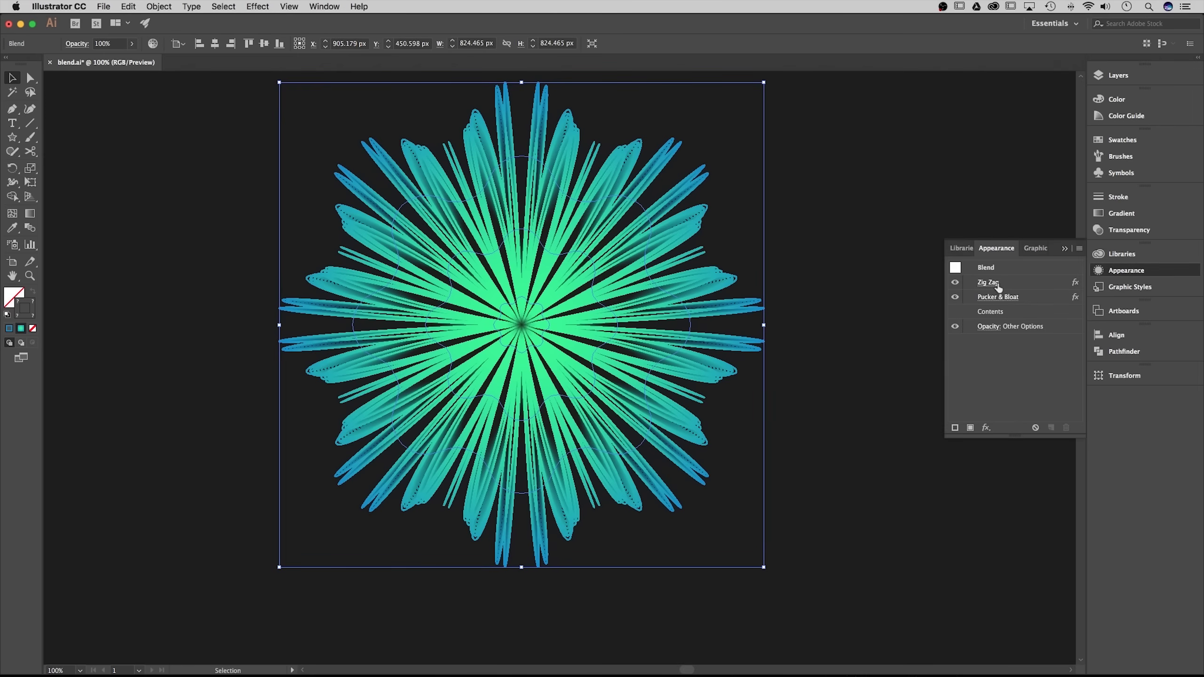
Step: Drag Pucker & Bloat above Zig Zag in the Appearance panel, then collapse the panel
click(1032, 299)
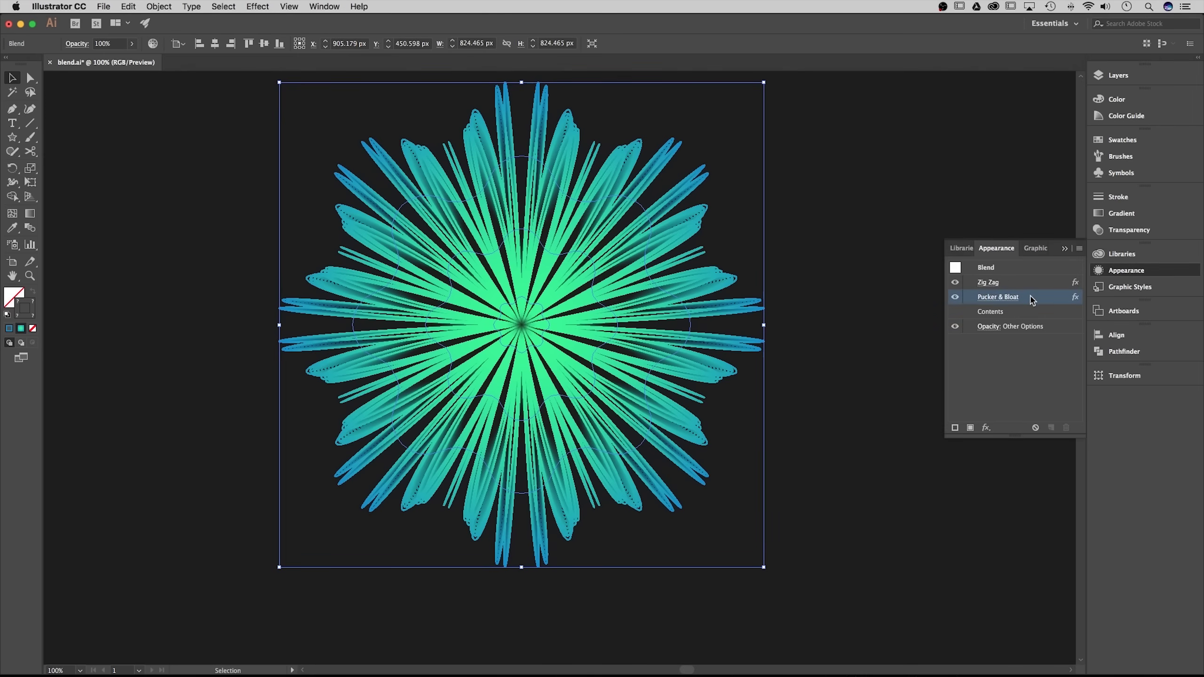
drag(1031, 295, 1027, 275)
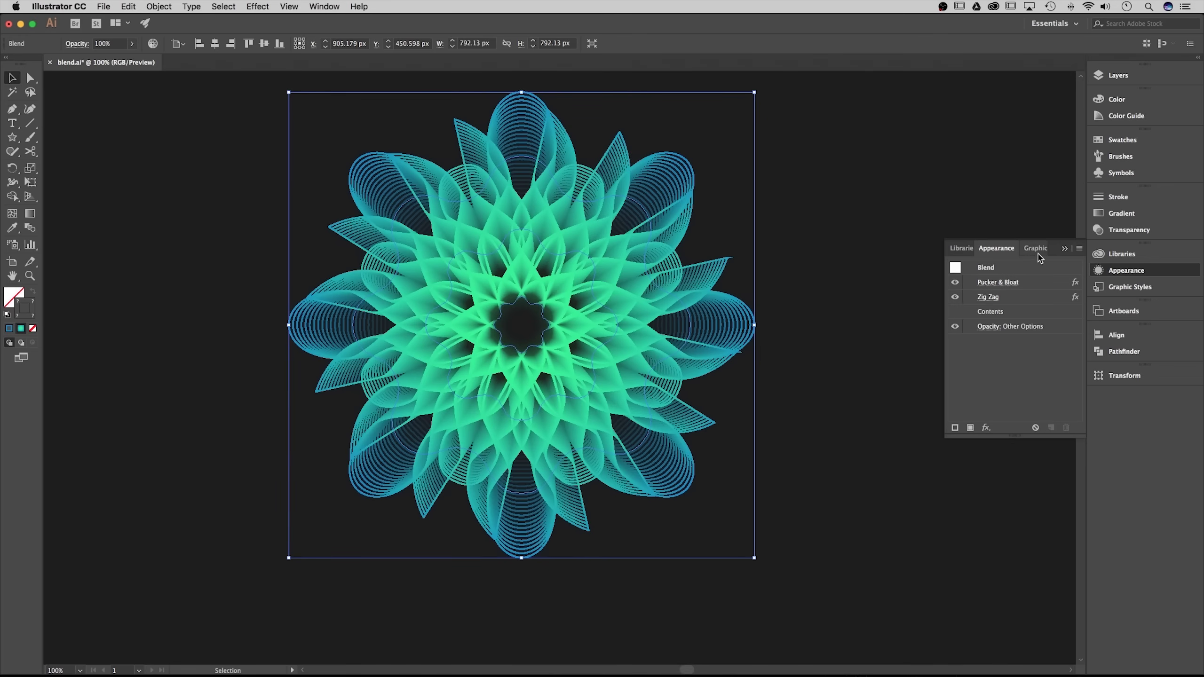
click(1066, 248)
click(880, 267)
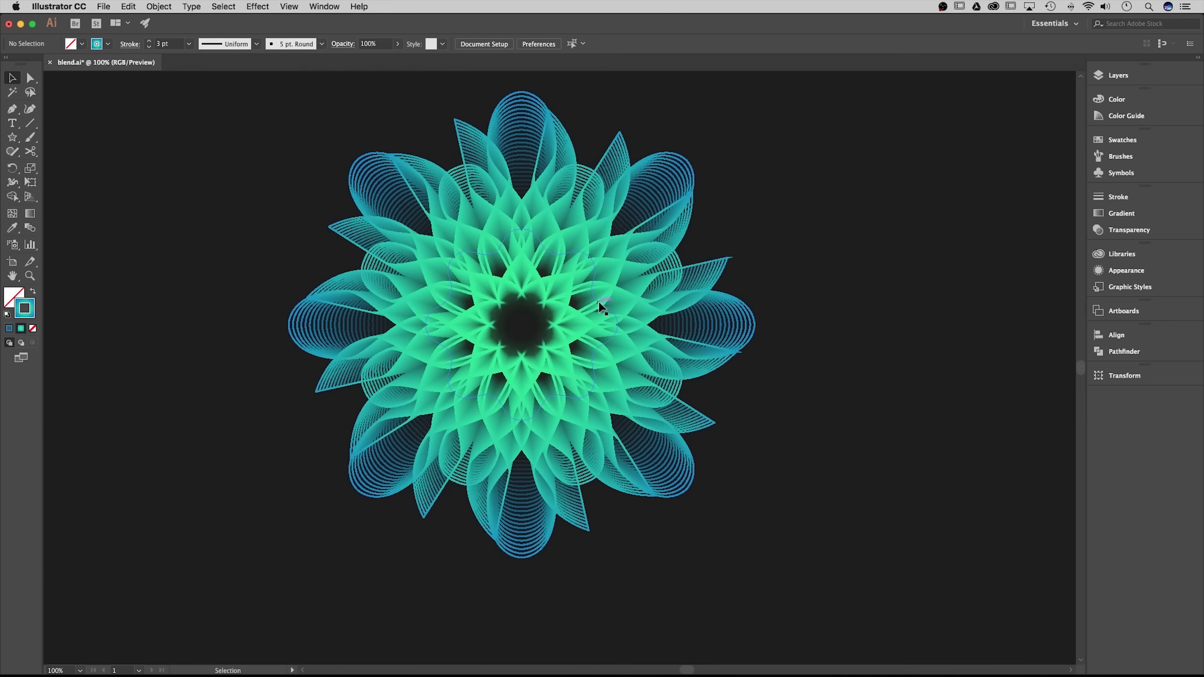
click(601, 307)
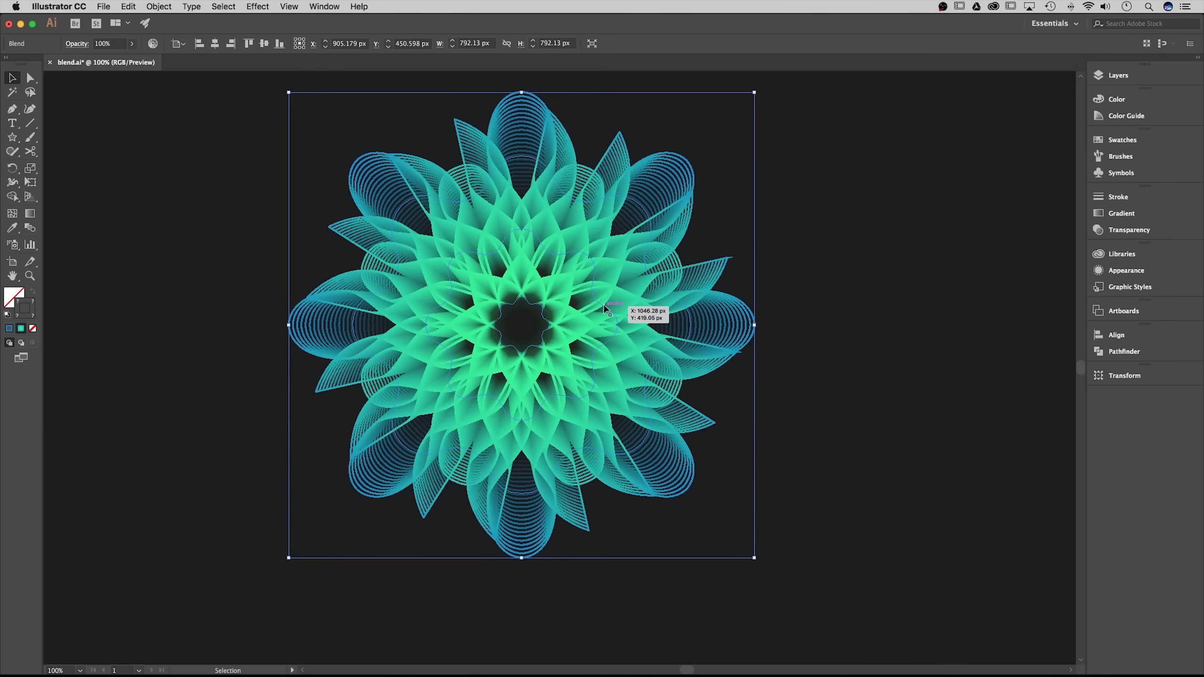
Step: Enter the blend in isolation mode and set the outer star path's stroke to 1 pt
double_click(595, 274)
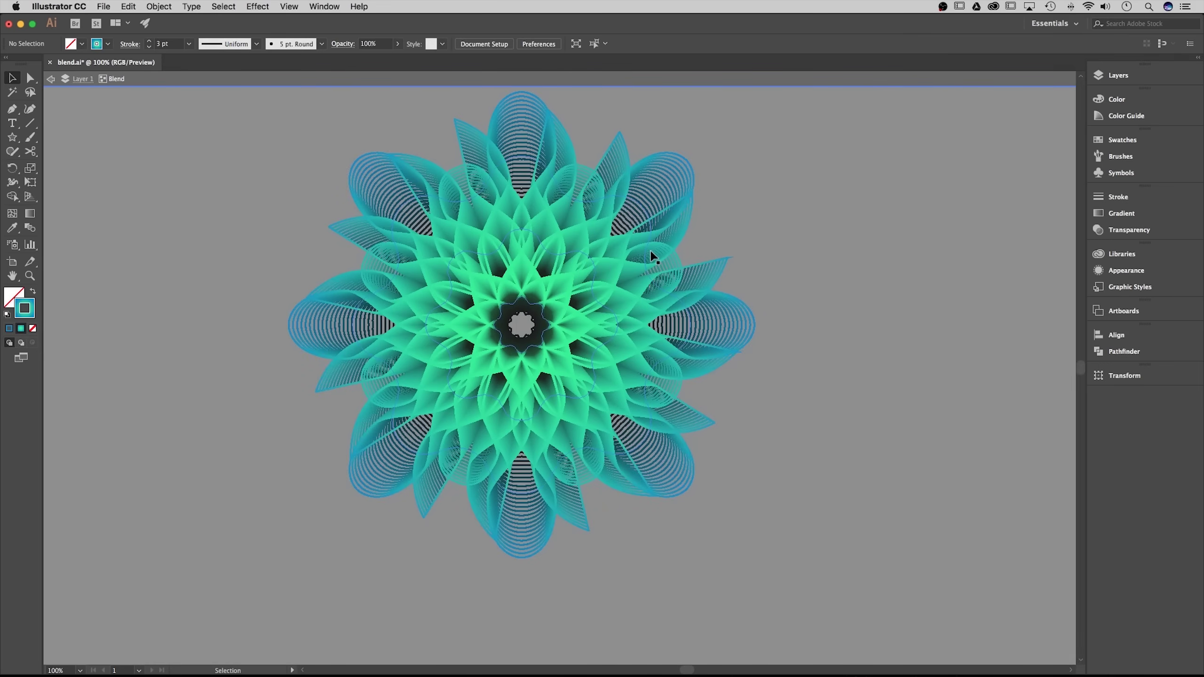
click(645, 250)
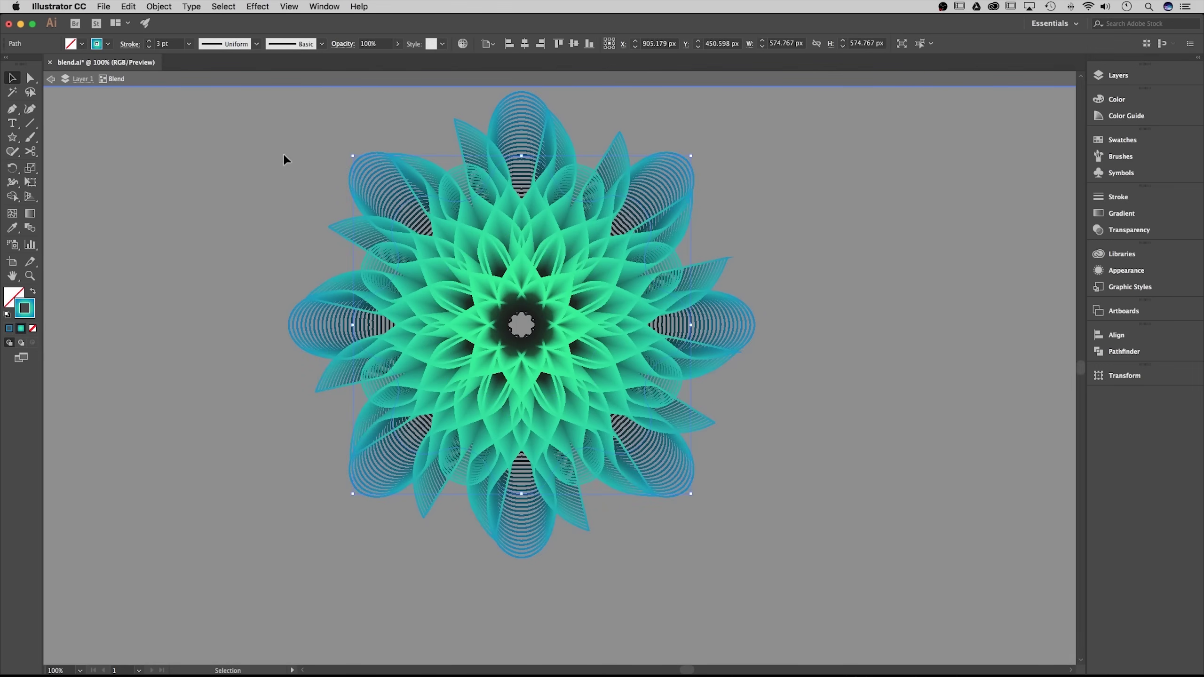
click(122, 44)
text(1)
click(611, 256)
Step: Set the middle and inner star paths to 1 pt strokes and exit isolation mode
click(170, 44)
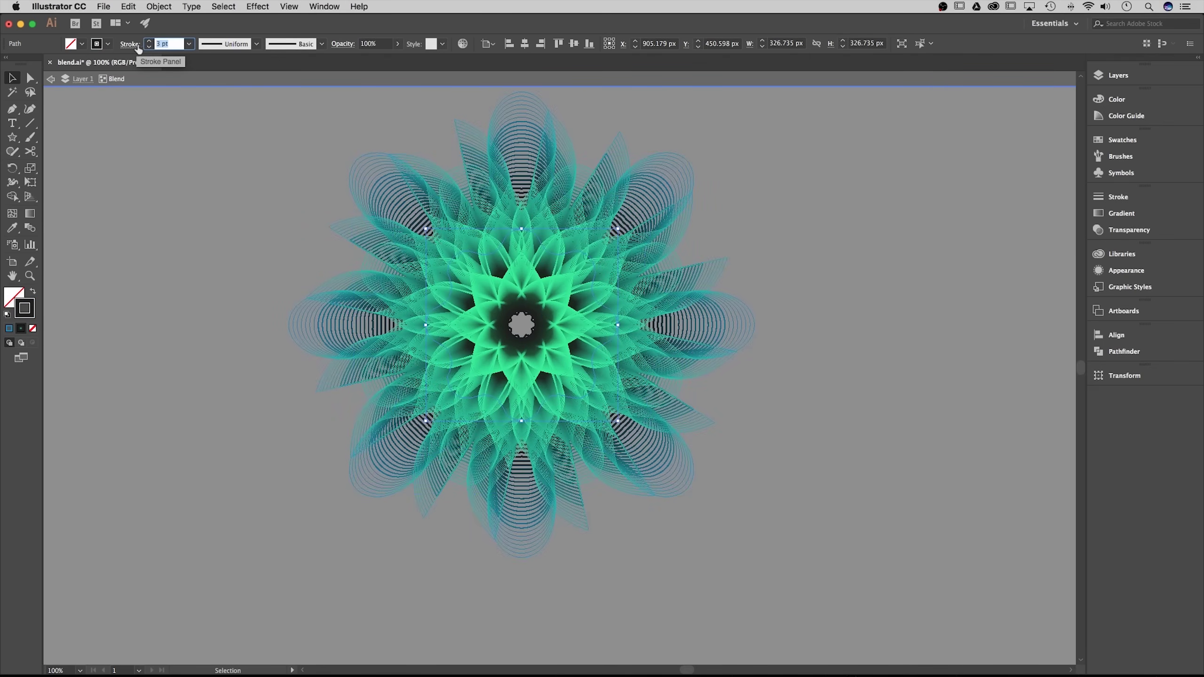
text(1)
key(Return)
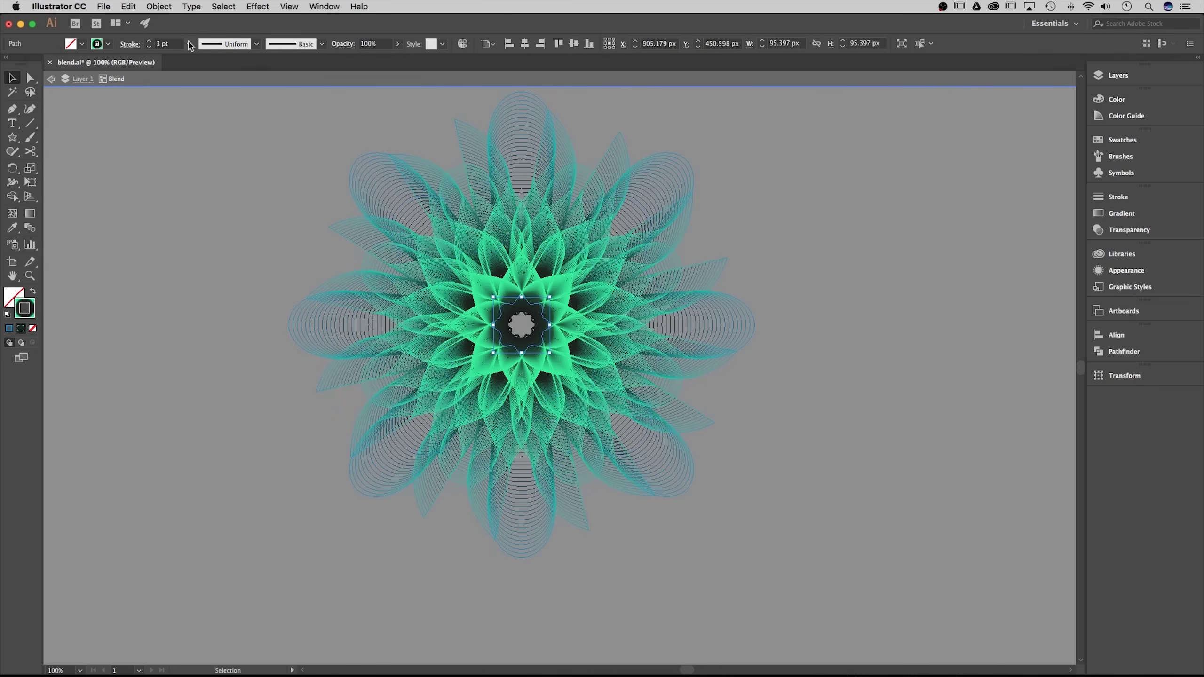
click(170, 44)
text(1)
key(Return)
double_click(894, 196)
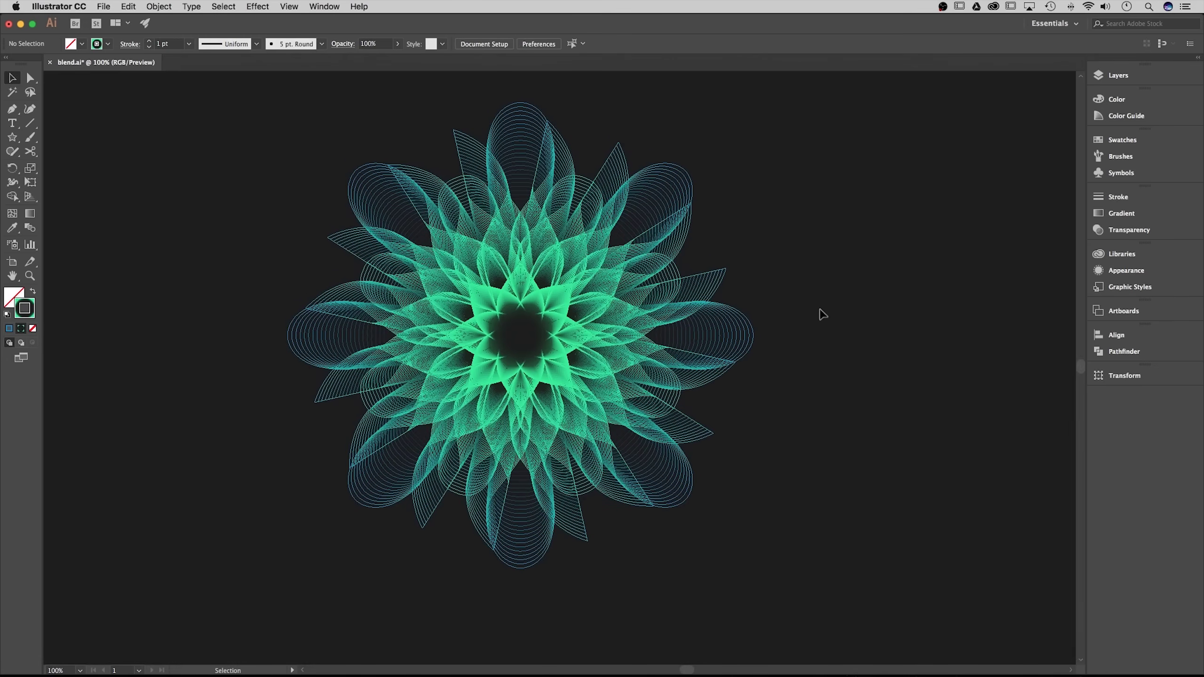
click(547, 321)
Step: Raise the blend's Specified Steps from 25 to 300 for smooth gradient petals
click(159, 6)
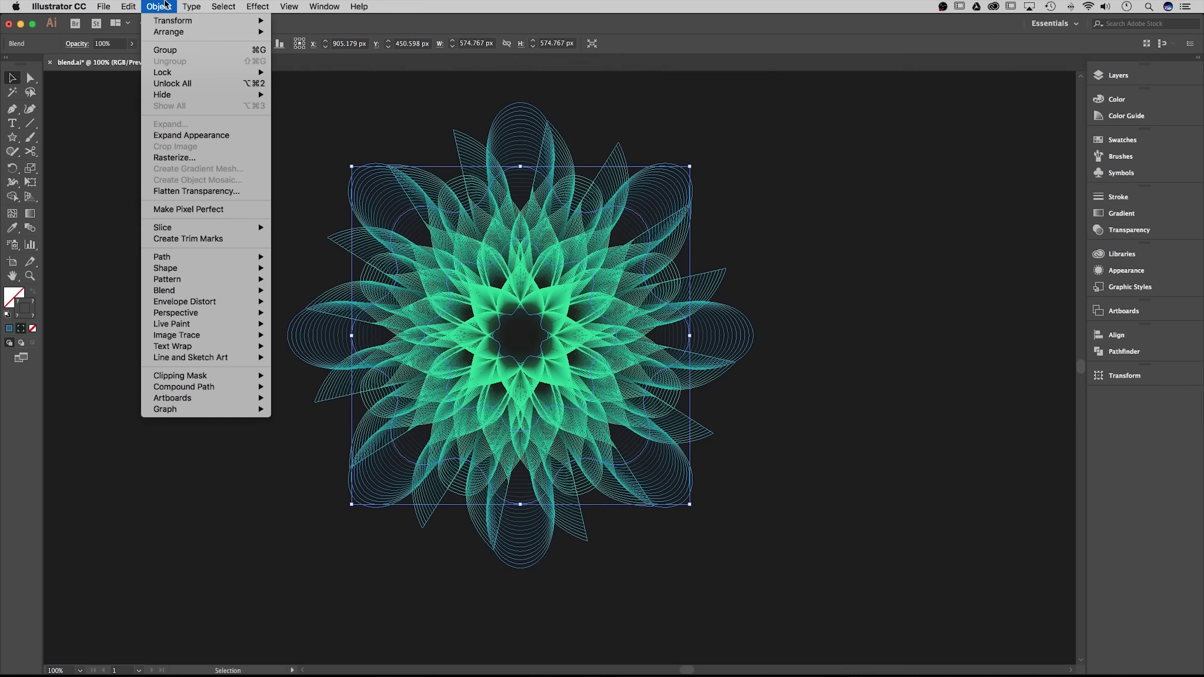
mouse_move(220, 296)
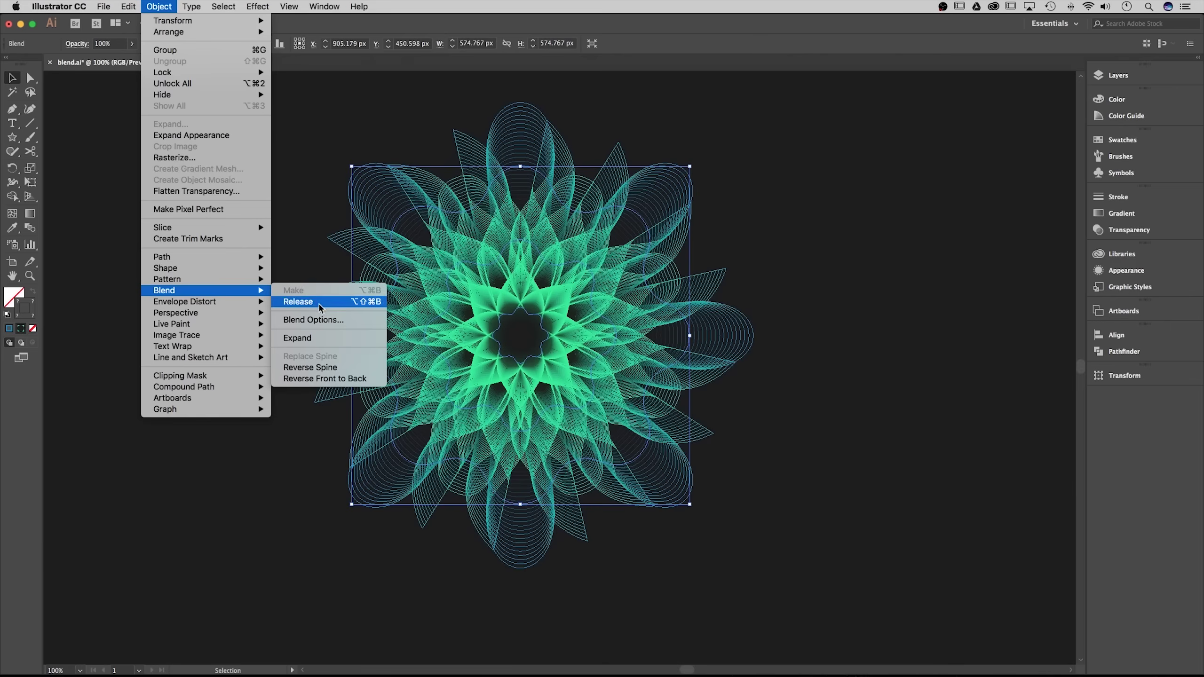
click(313, 320)
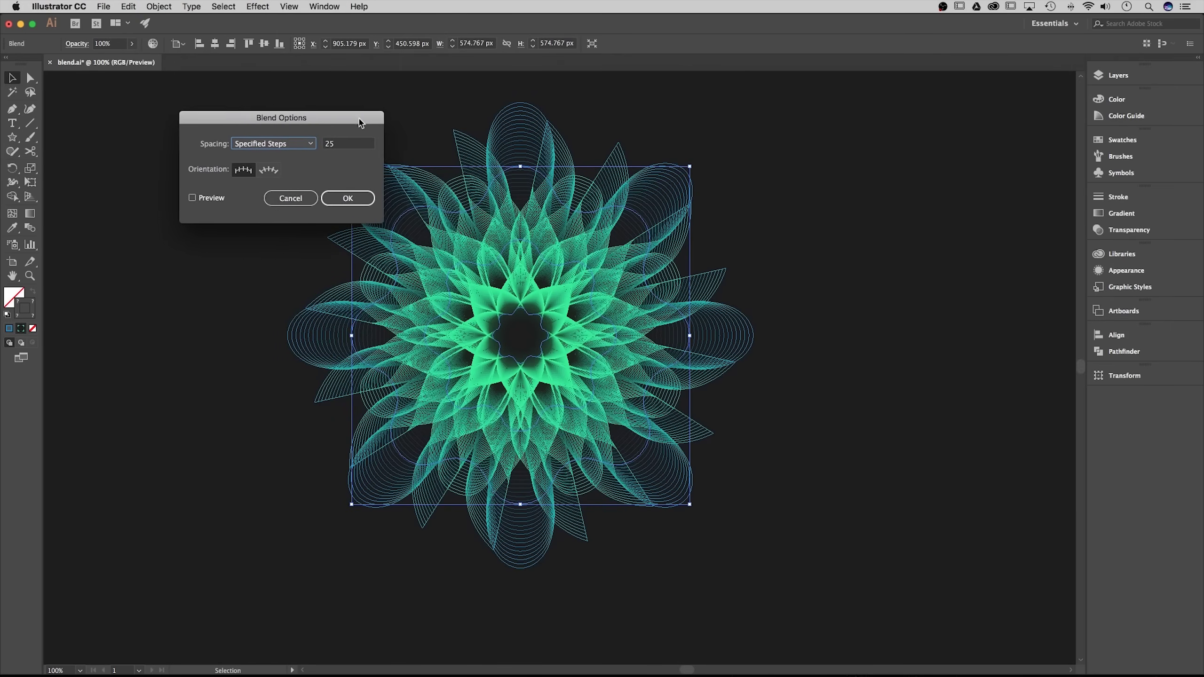
drag(359, 123, 320, 129)
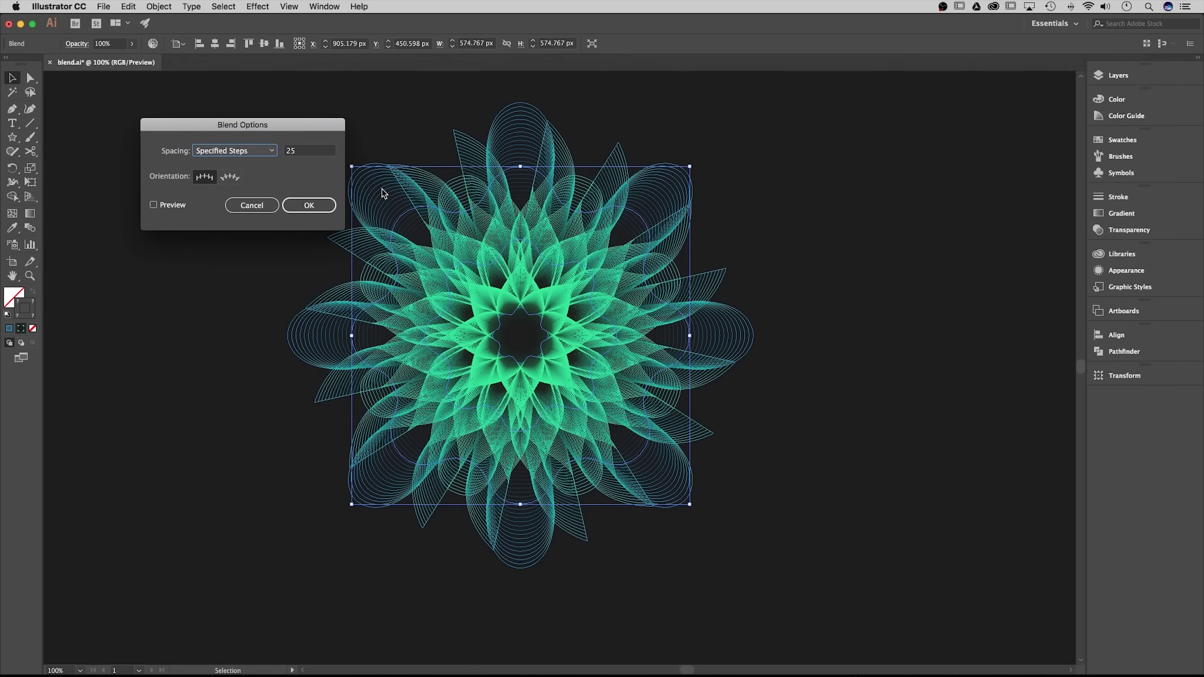
drag(315, 151, 285, 151)
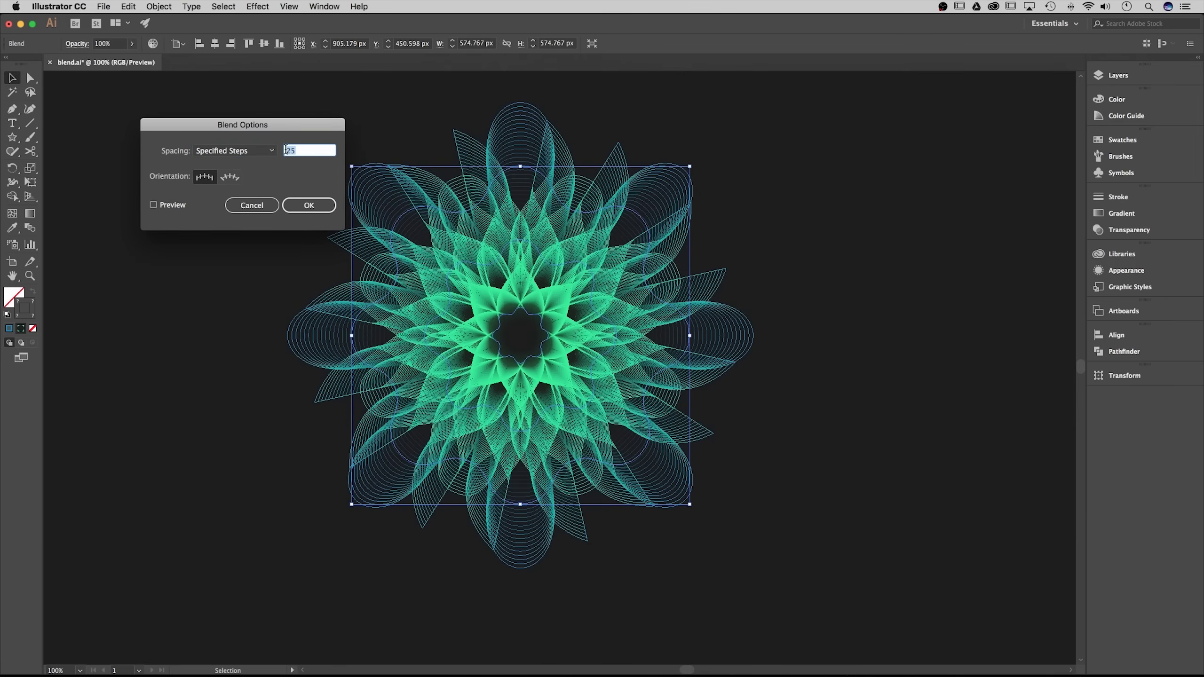
text(300)
click(315, 206)
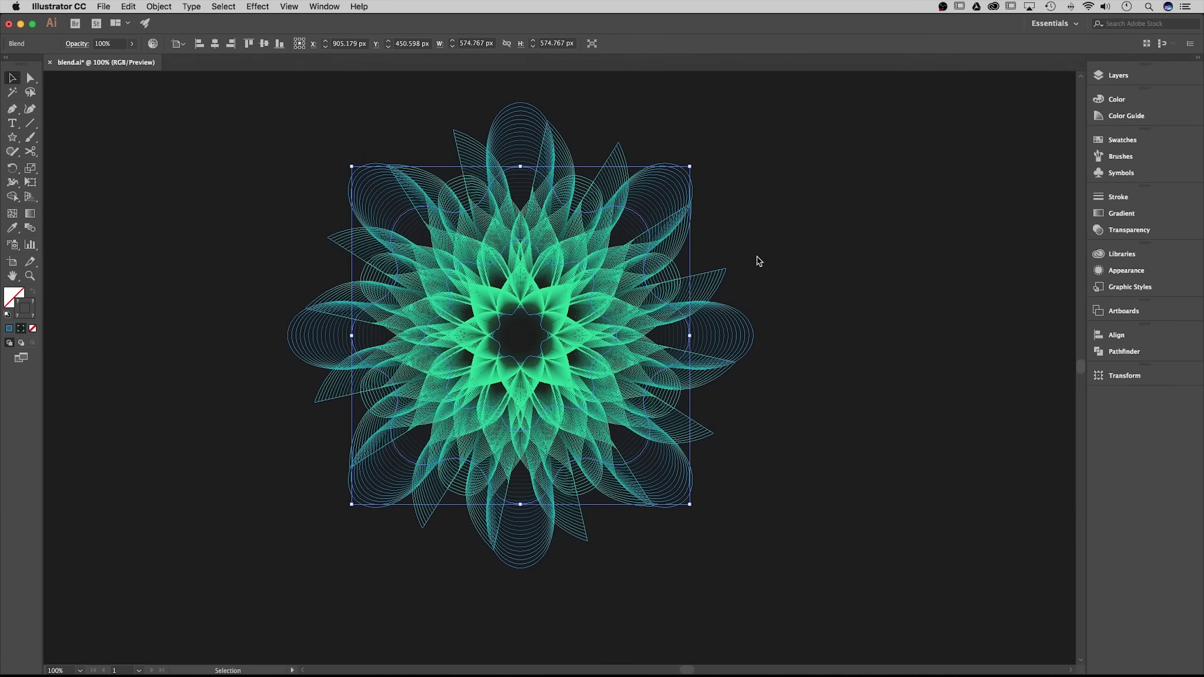
click(848, 332)
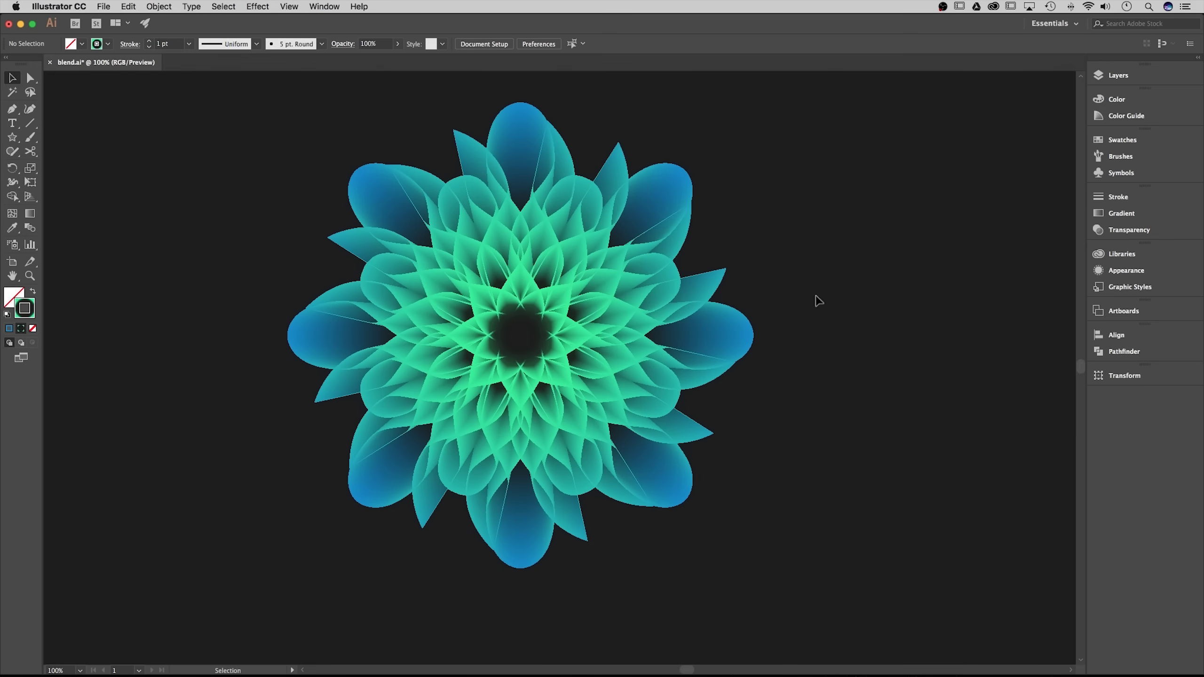
Step: Raise the flower's Zig Zag ridges per segment from 5 to 8 with Preview on
click(623, 296)
click(1126, 271)
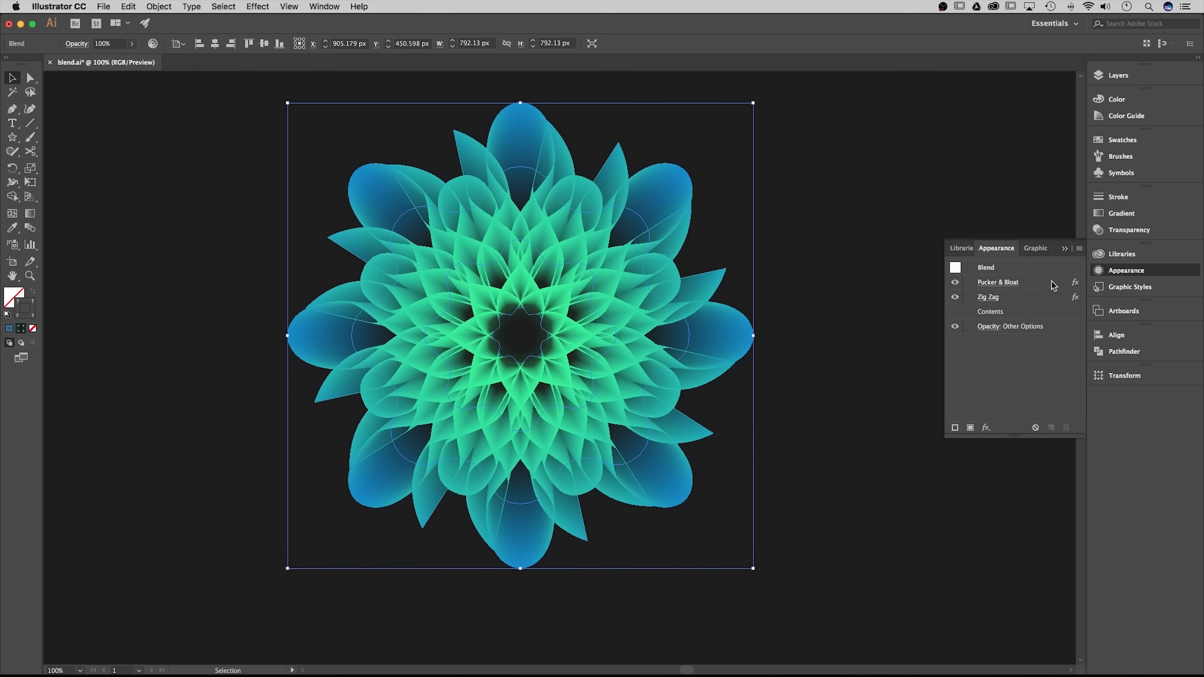
click(985, 299)
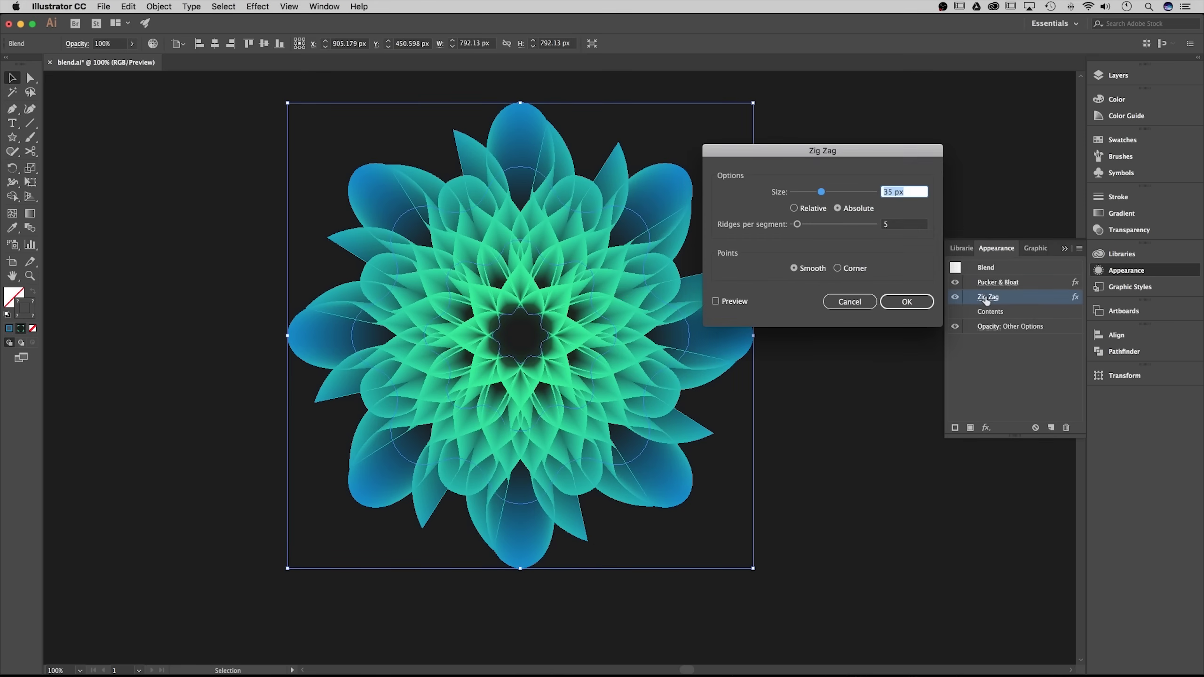
key(Tab)
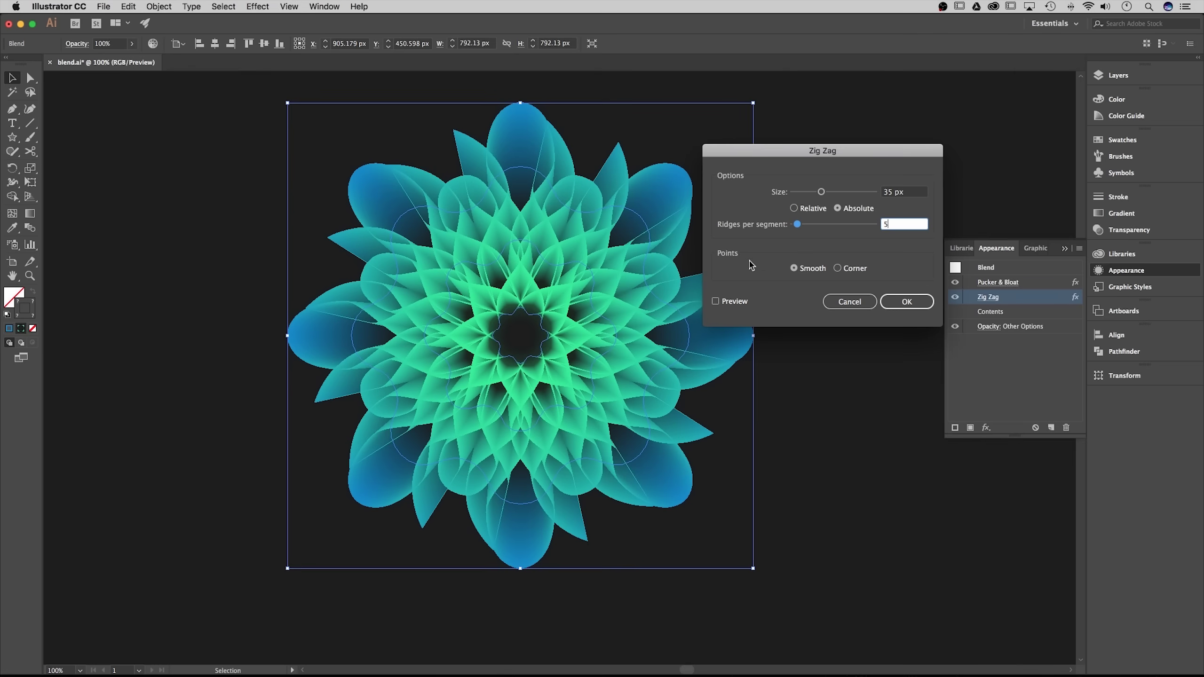
click(734, 303)
key(Up)
drag(837, 155, 956, 122)
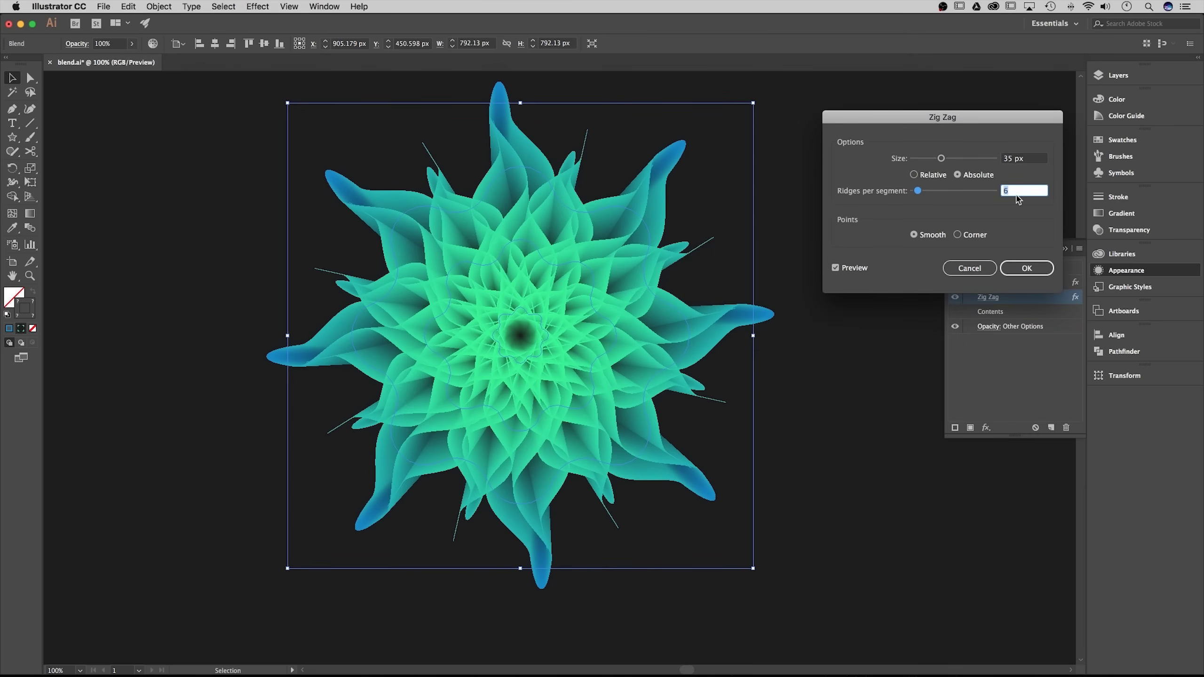
key(Up)
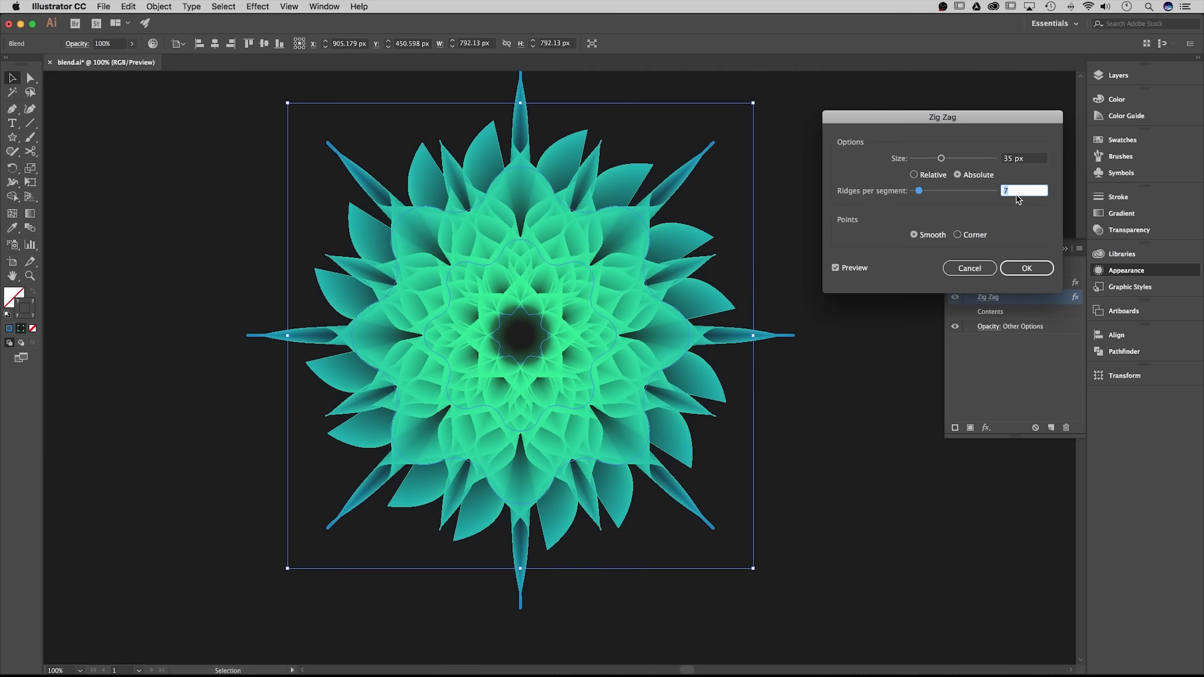
text(8)
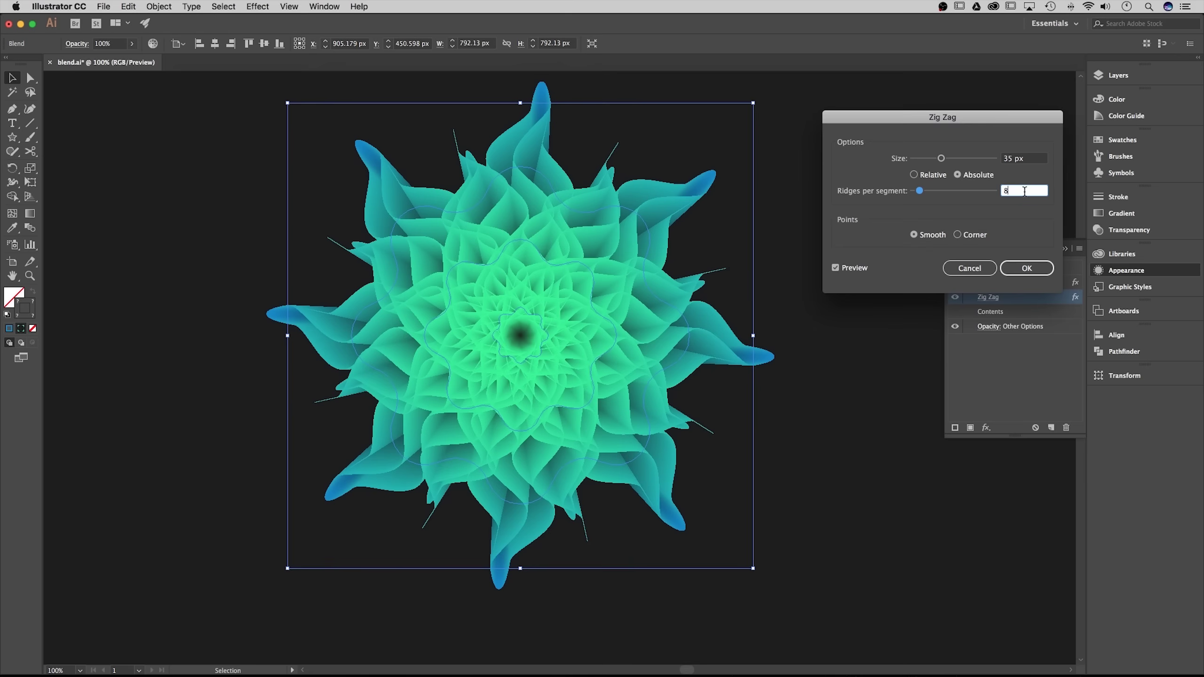
click(1020, 268)
click(998, 282)
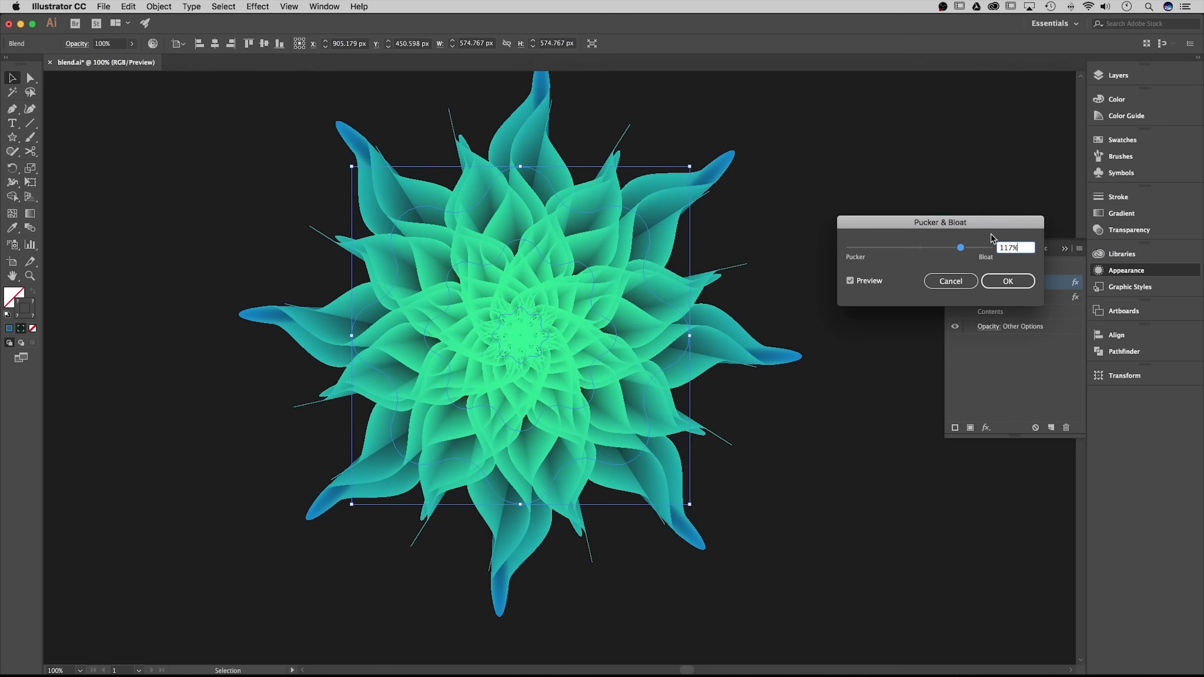
Step: Preview a 117% bloat, then cancel so Pucker & Bloat stays at 88%, and deselect
drag(999, 244, 1015, 151)
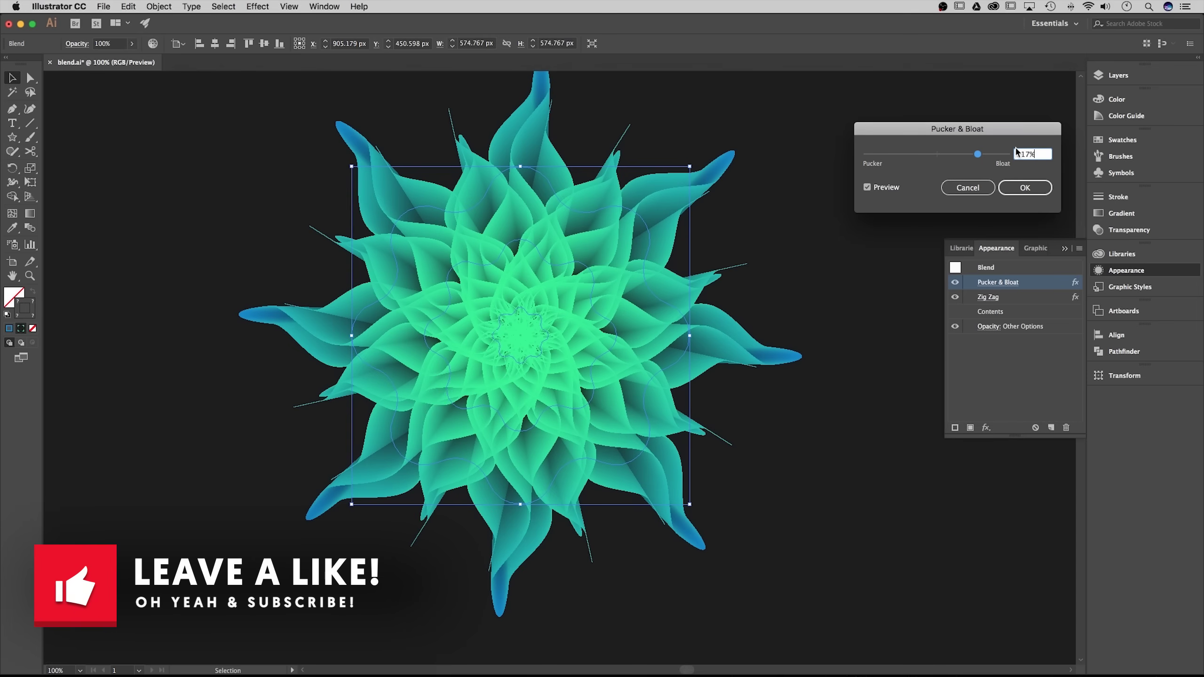
click(986, 189)
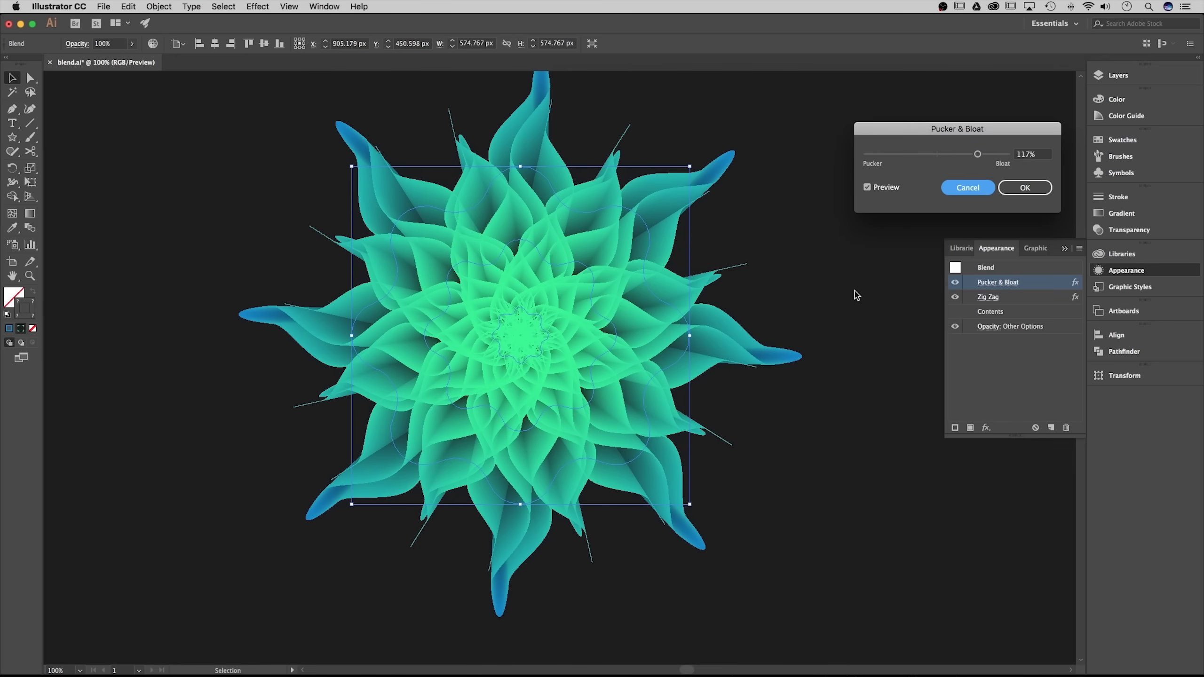
key(Escape)
key(Delete)
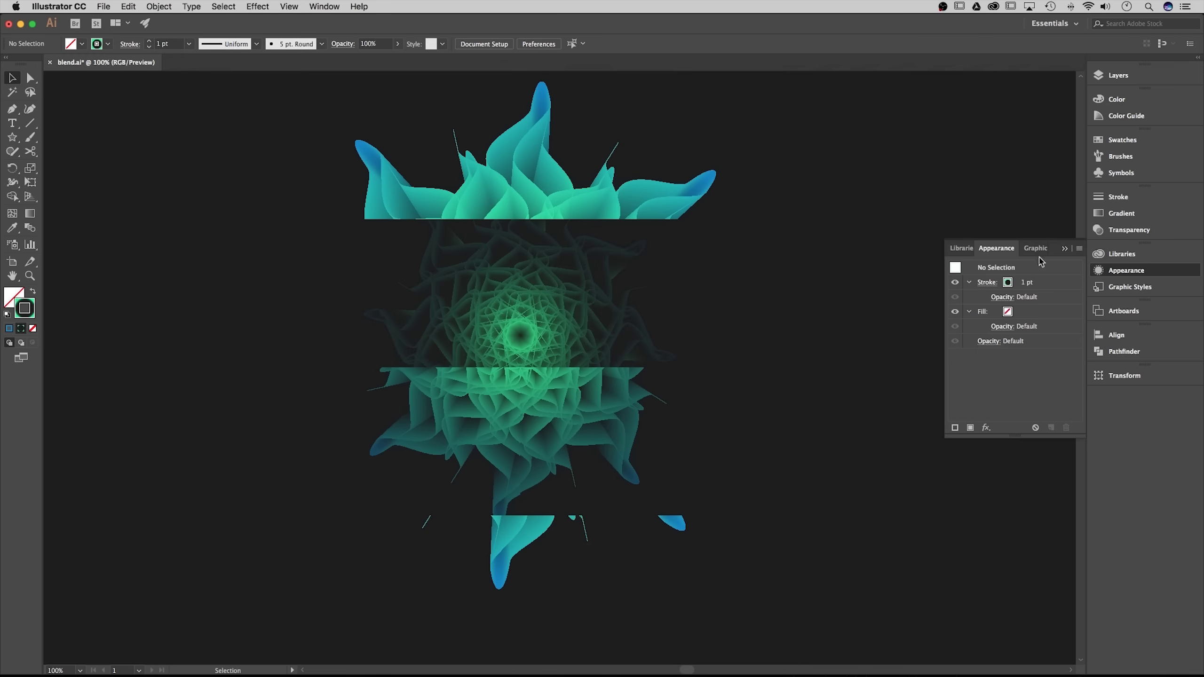
Step: Collapse the floating Appearance panel back into the dock
click(1063, 248)
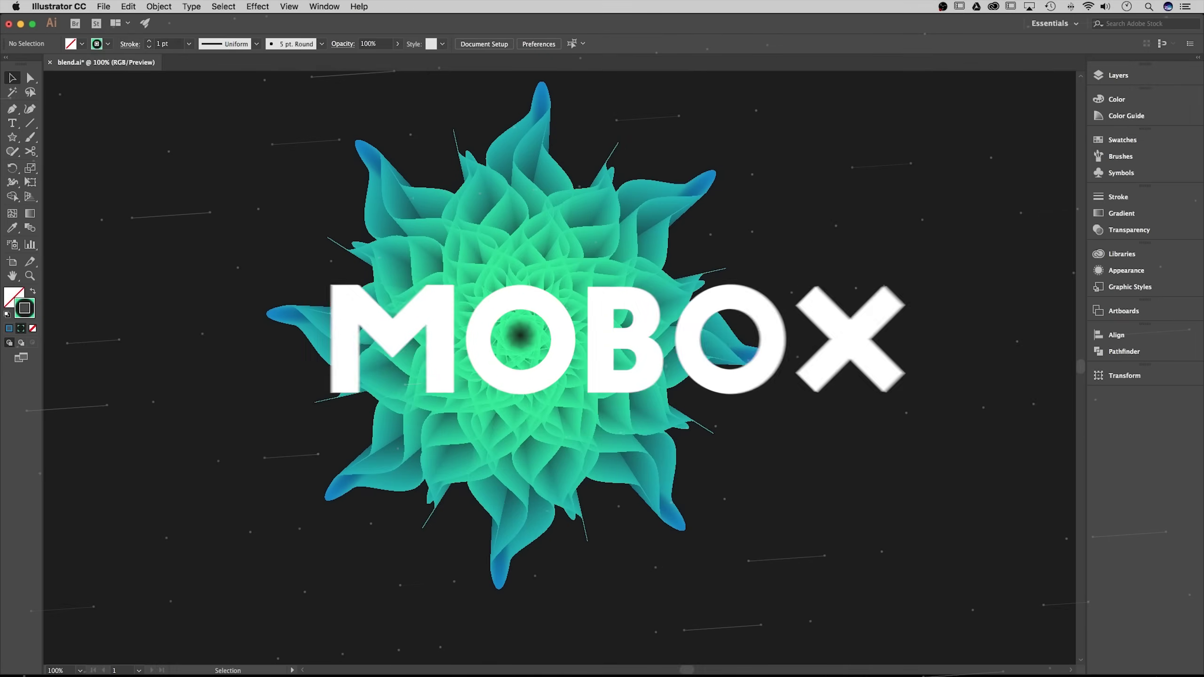